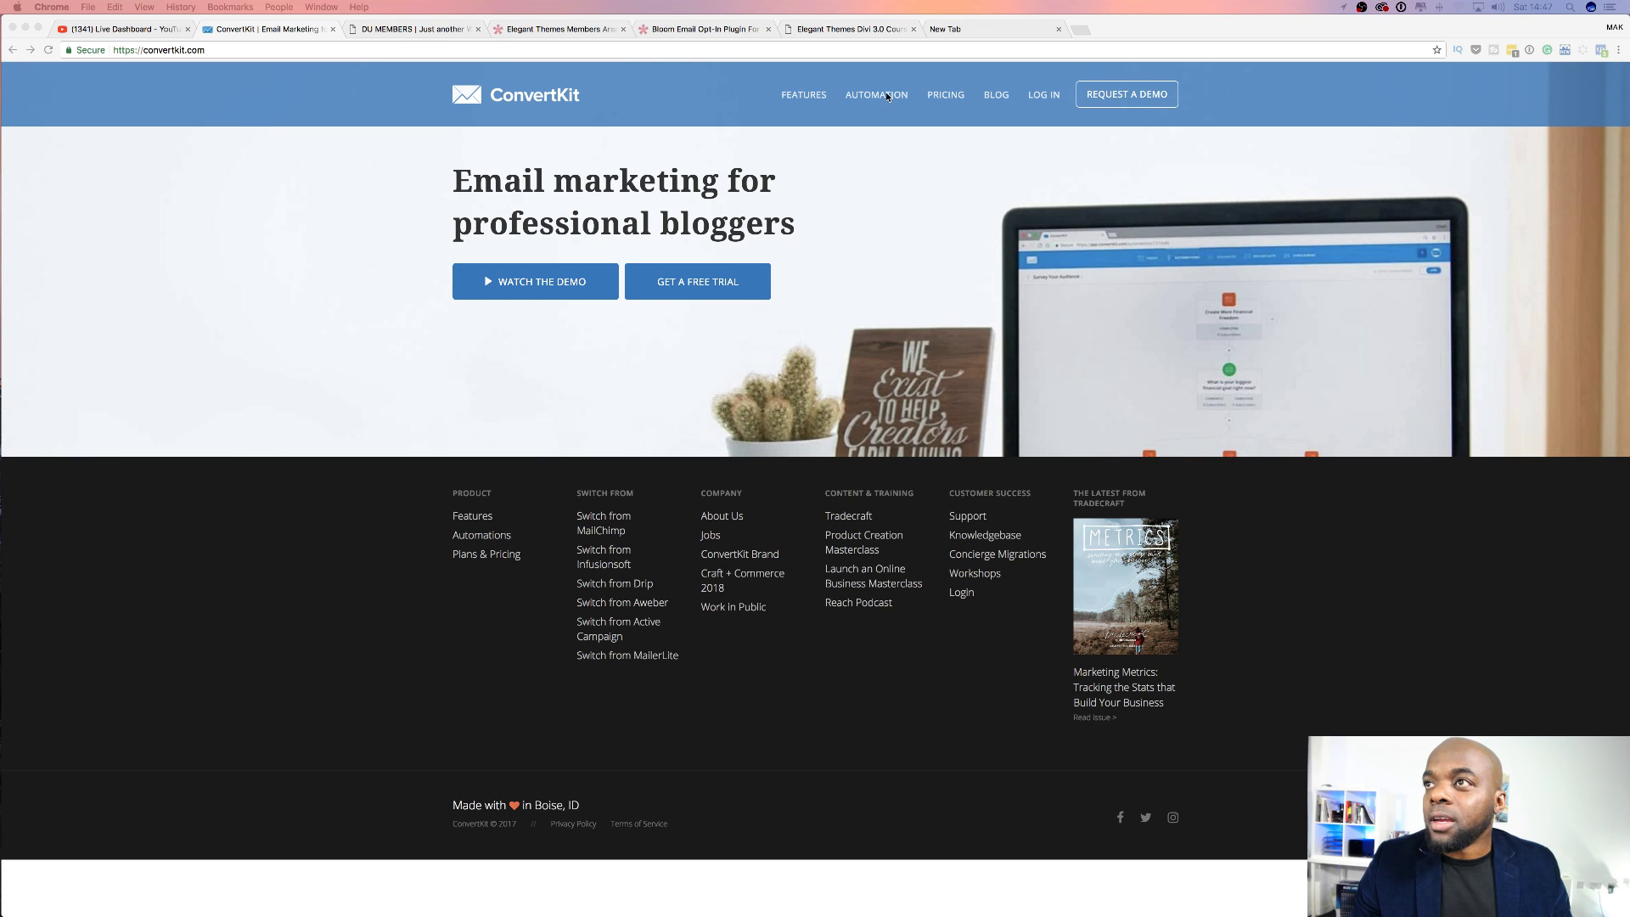
Browse the monthly pricing plans, return to convertkit.com, and log in to the account.
{"action": "left_click", "coordinate": [954, 99]}
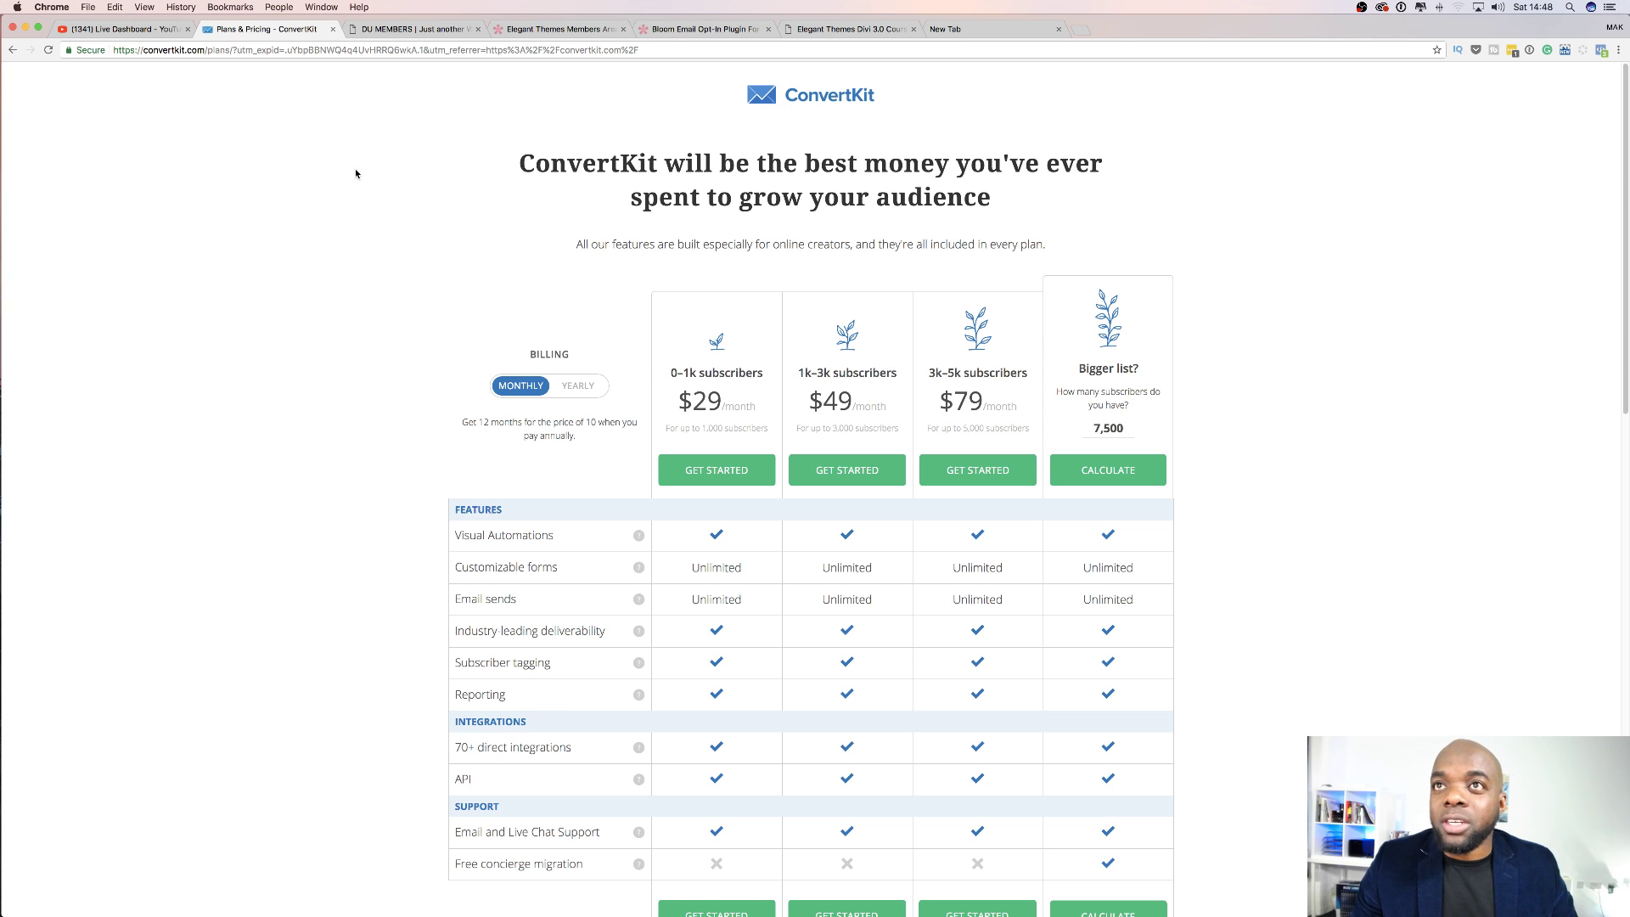
{"action": "left_click", "coordinate": [207, 54]}
{"action": "left_click", "coordinate": [208, 55]}
{"action": "left_click_drag", "start_coordinate": [208, 55], "coordinate": [260, 56]}
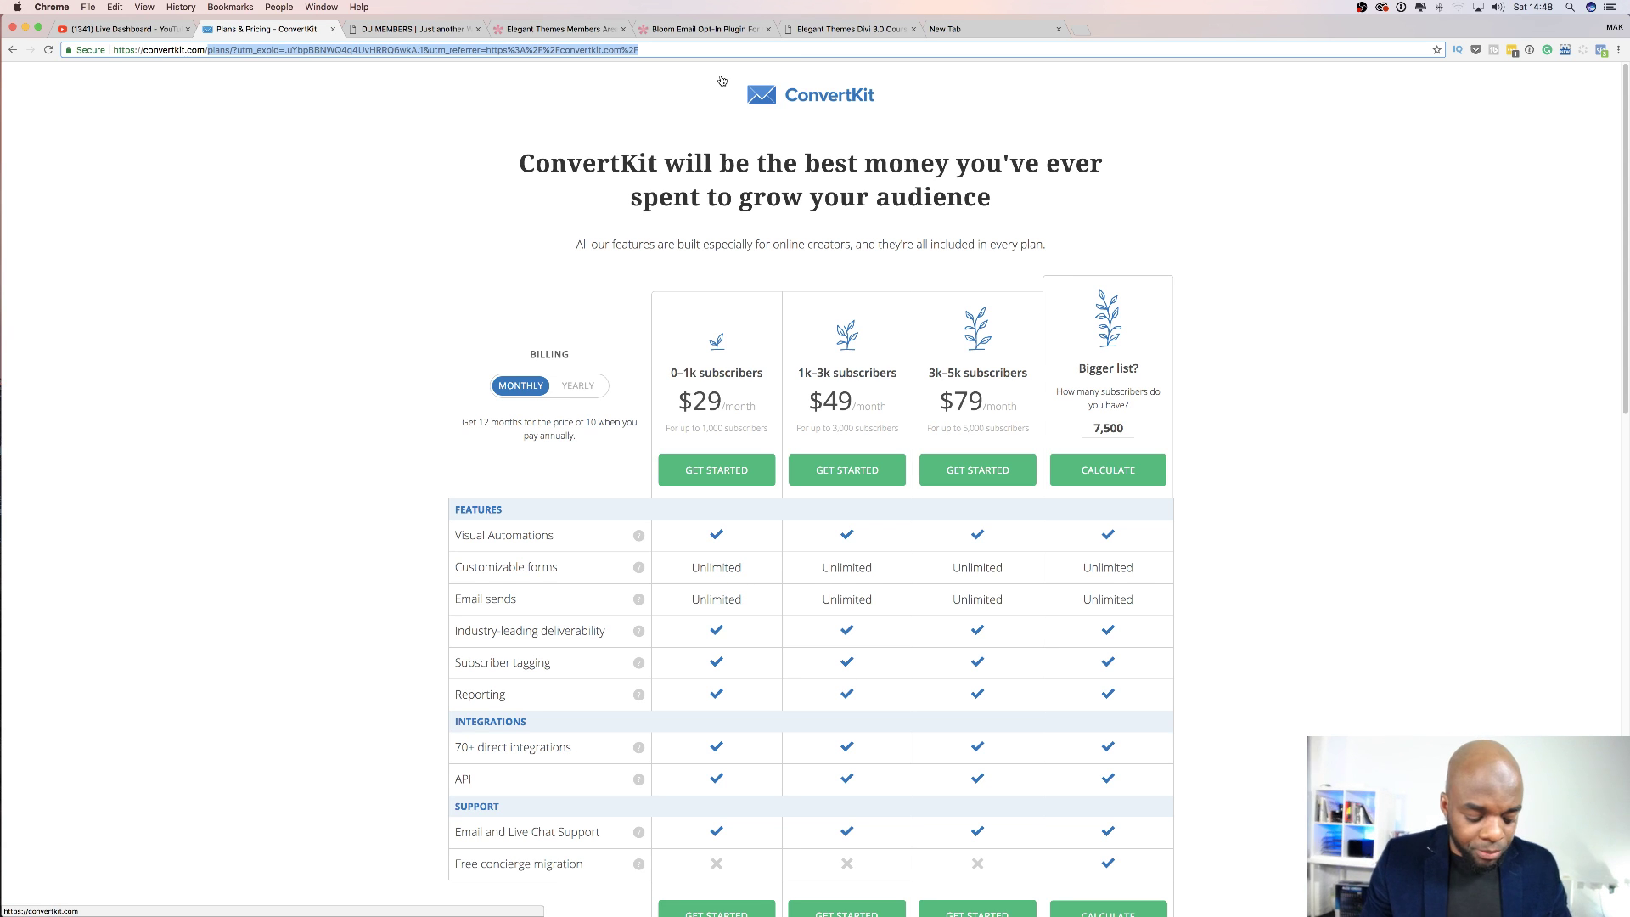
{"action": "key", "text": "BackSpace"}
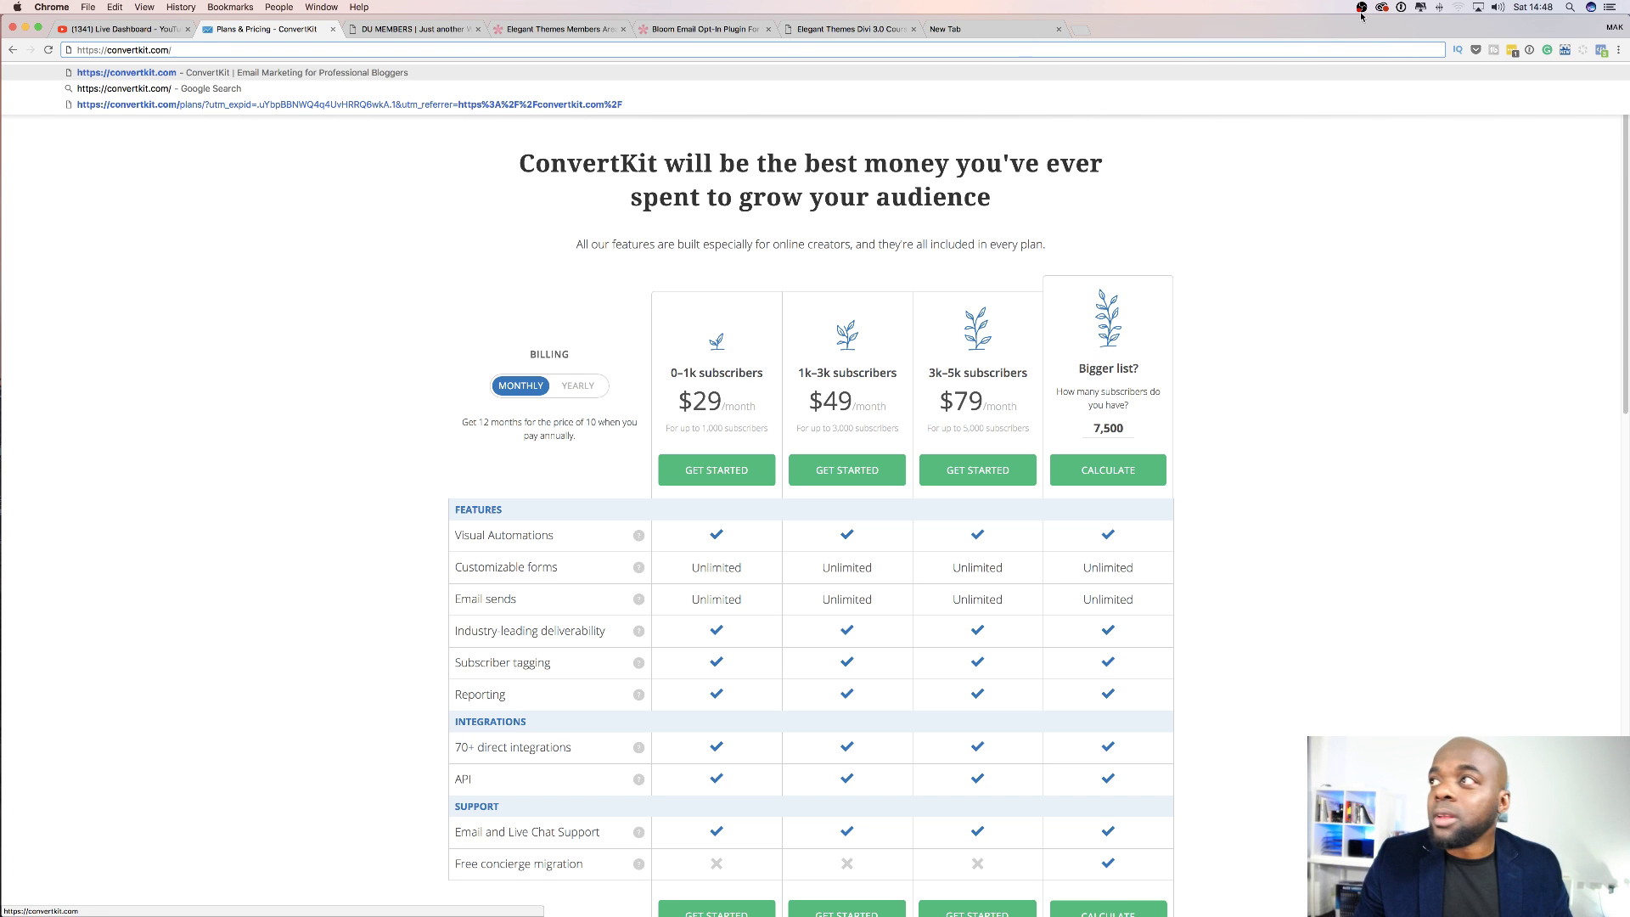
{"action": "key", "text": "Return"}
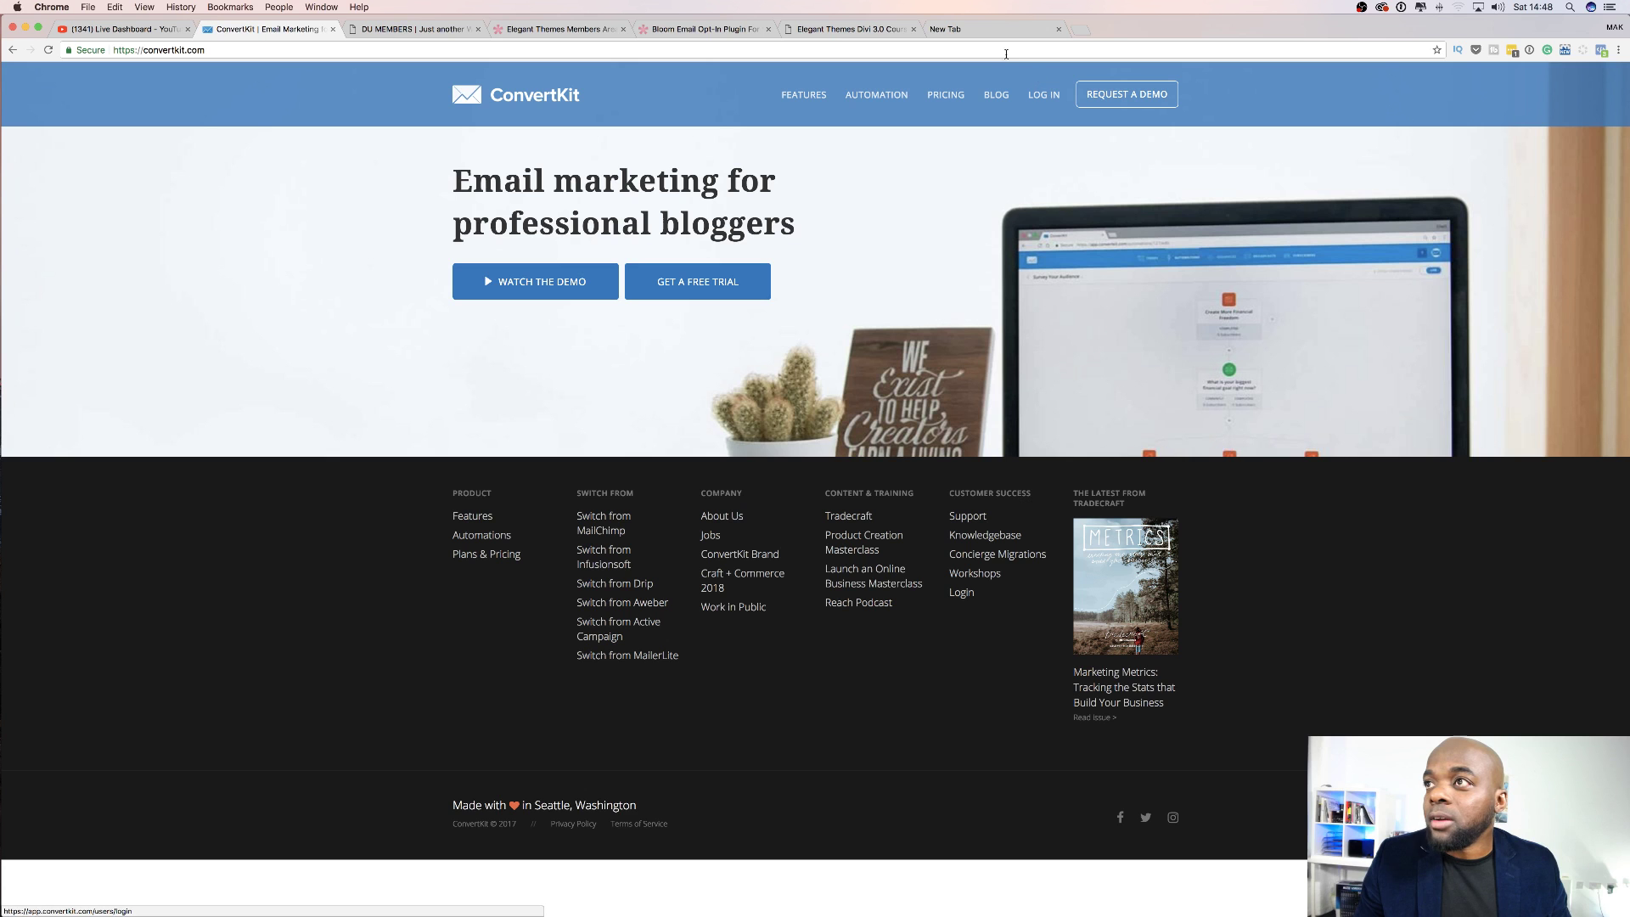
{"action": "left_click", "coordinate": [1045, 95]}
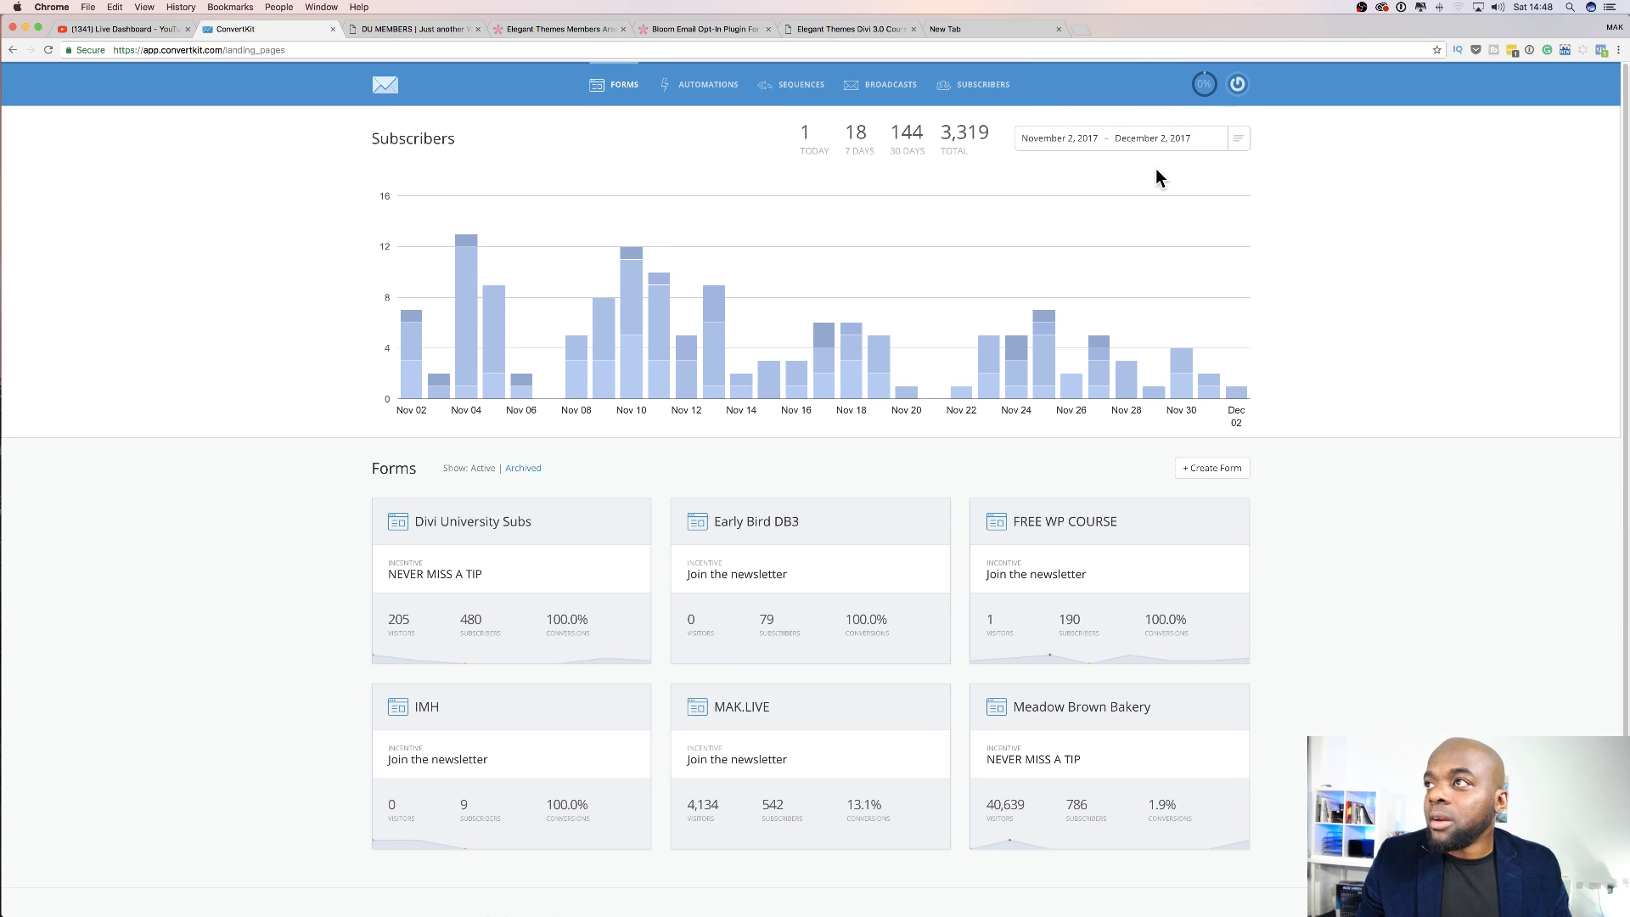
Review the dashboard's 3,319 total subscribers and the overview of existing forms.
{"action": "left_click_drag", "start_coordinate": [942, 129], "coordinate": [993, 134]}
{"action": "left_click", "coordinate": [982, 187]}
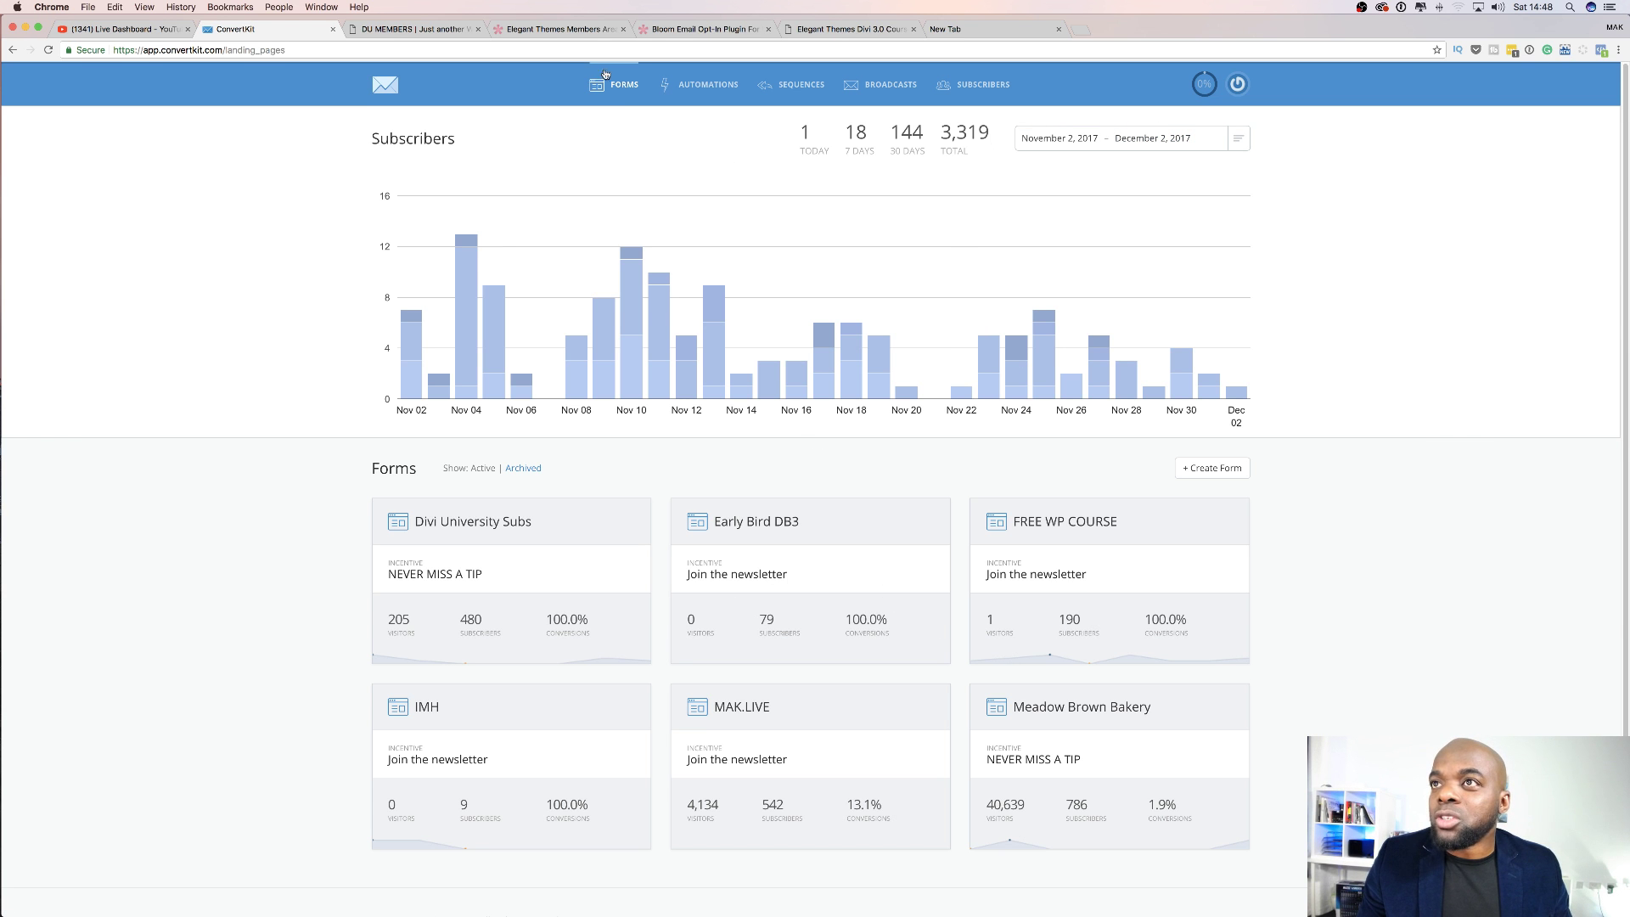
{"action": "left_click", "coordinate": [626, 89]}
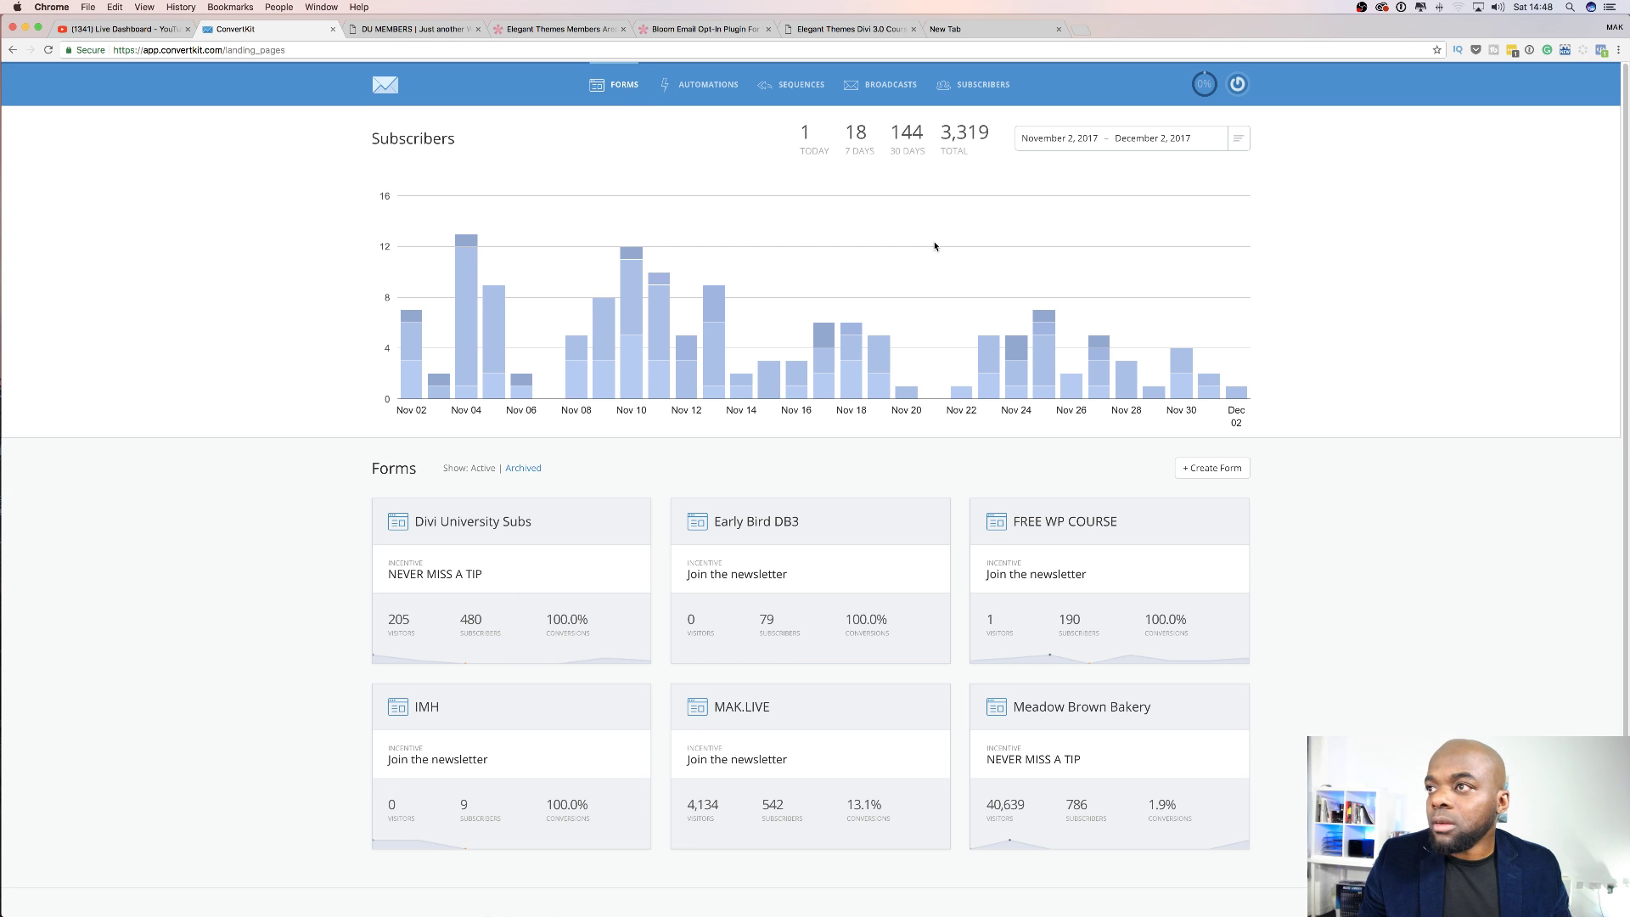
{"action": "scroll", "coordinate": [939, 283], "scroll_direction": "down", "scroll_amount": 2}
{"action": "scroll", "coordinate": [940, 283], "scroll_direction": "up", "scroll_amount": 2}
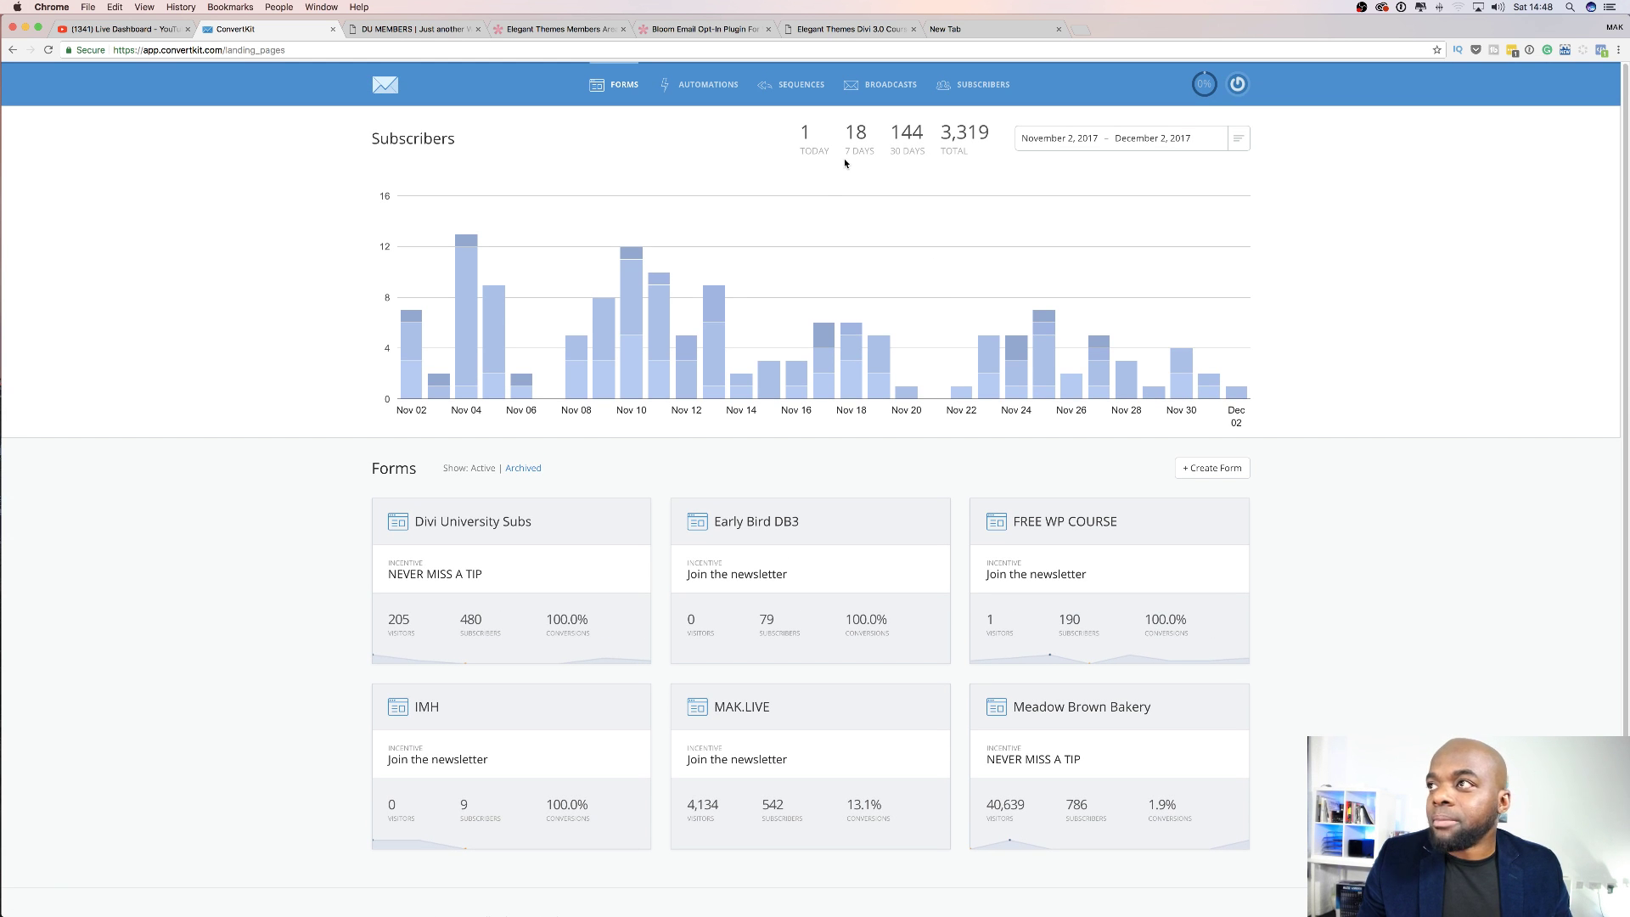
Create a new embeddable form (Form 16) using the first form-style template.
{"action": "left_click", "coordinate": [1231, 469]}
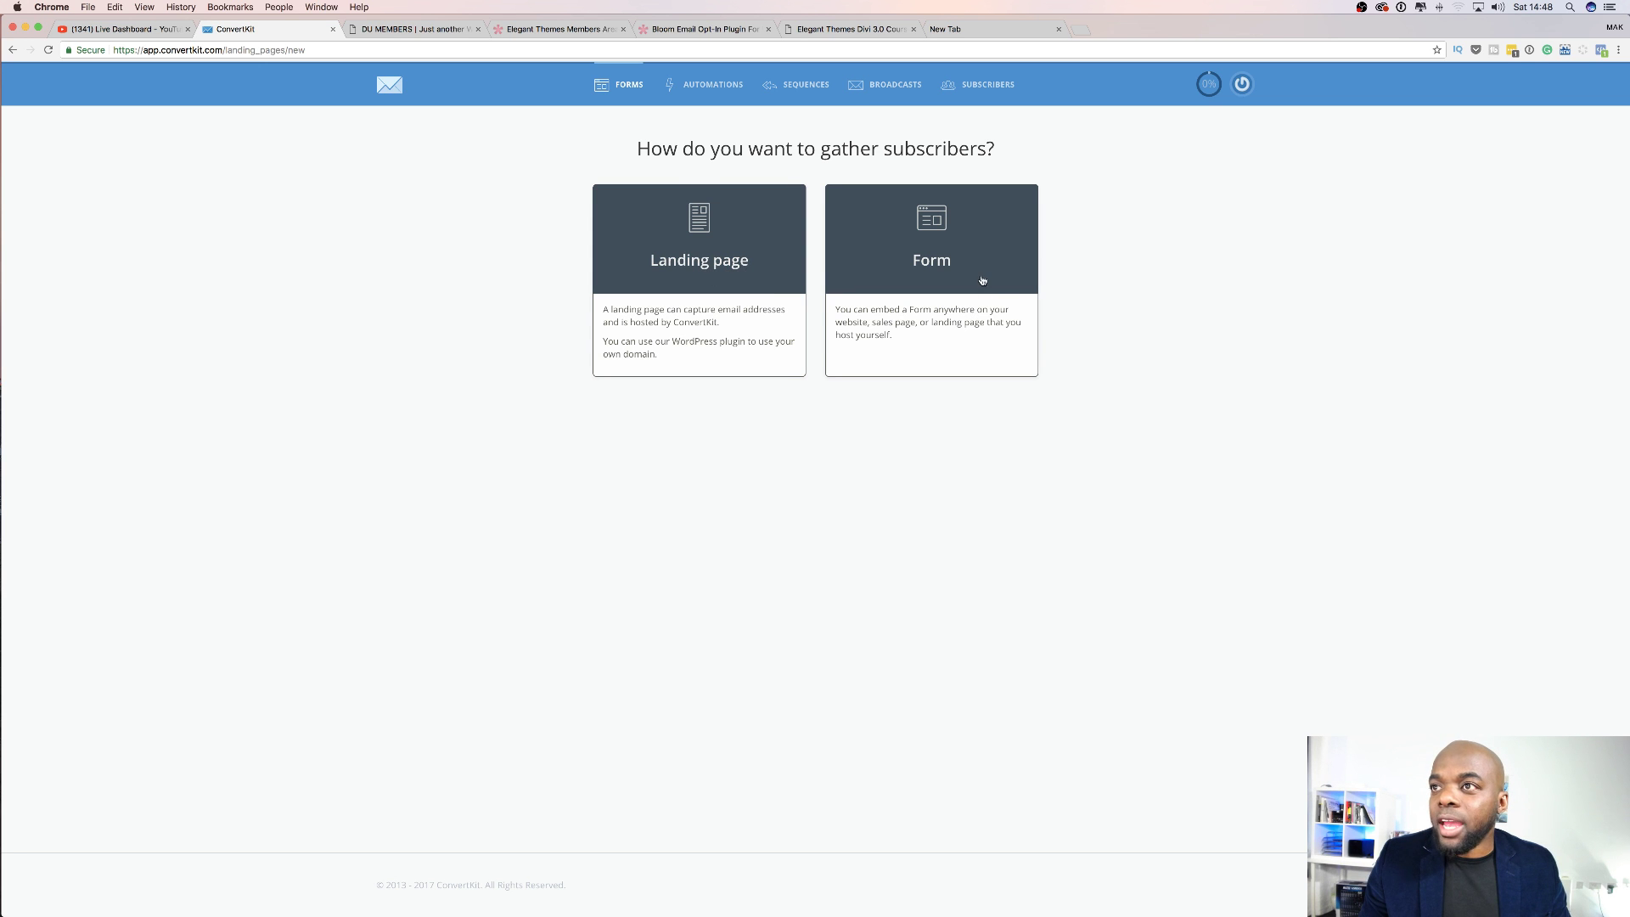
{"action": "left_click", "coordinate": [953, 242]}
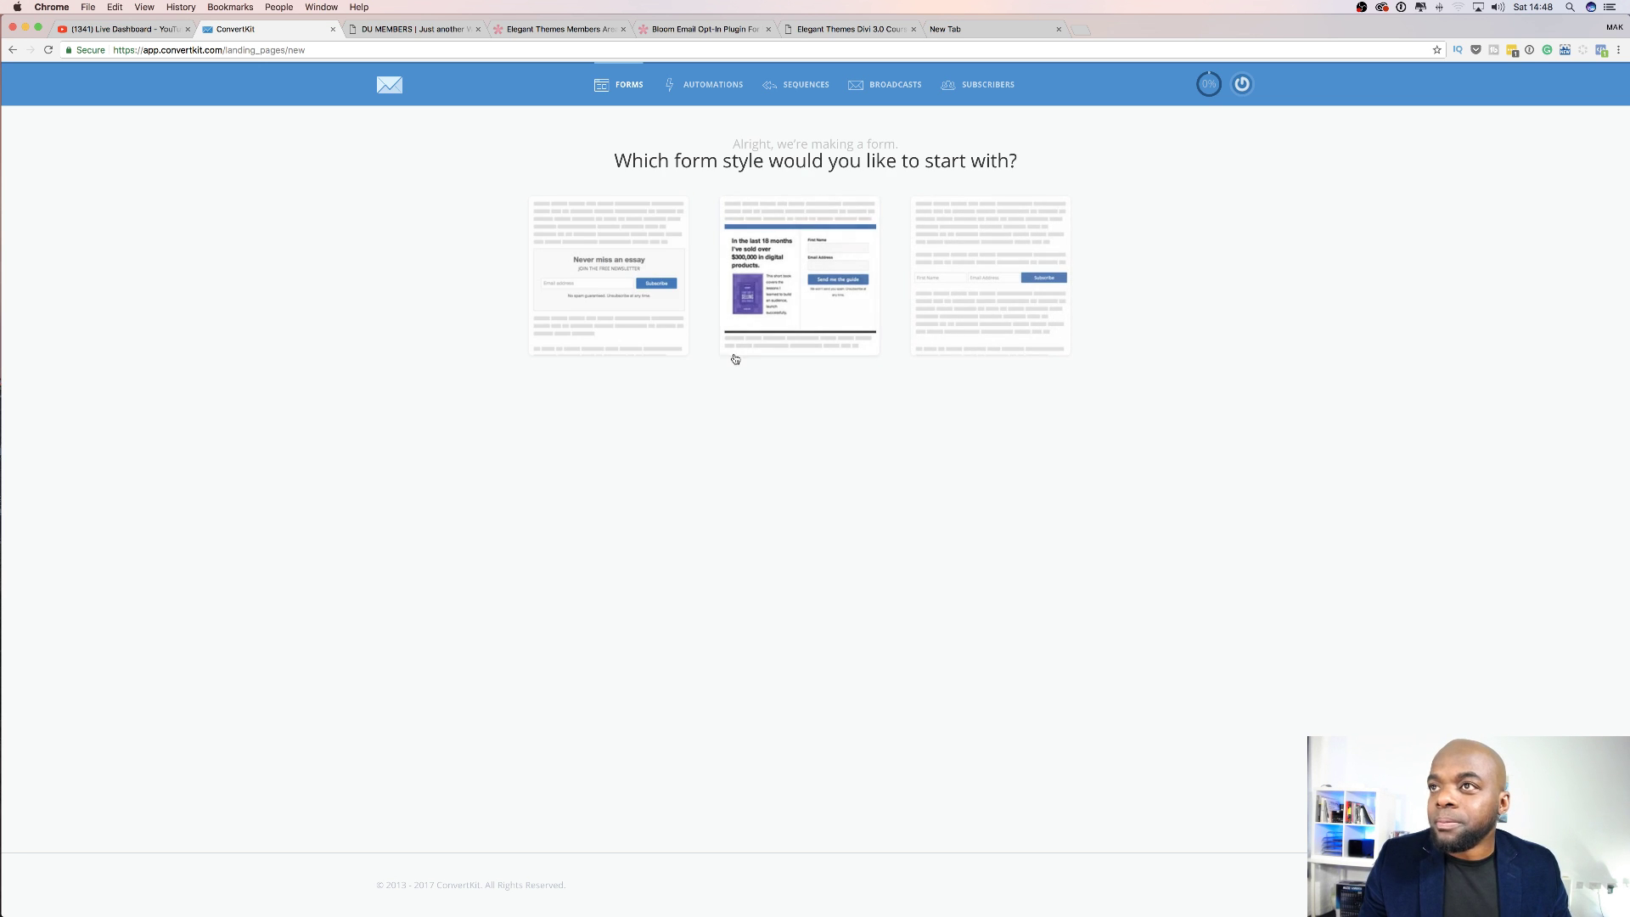
{"action": "left_click", "coordinate": [591, 300]}
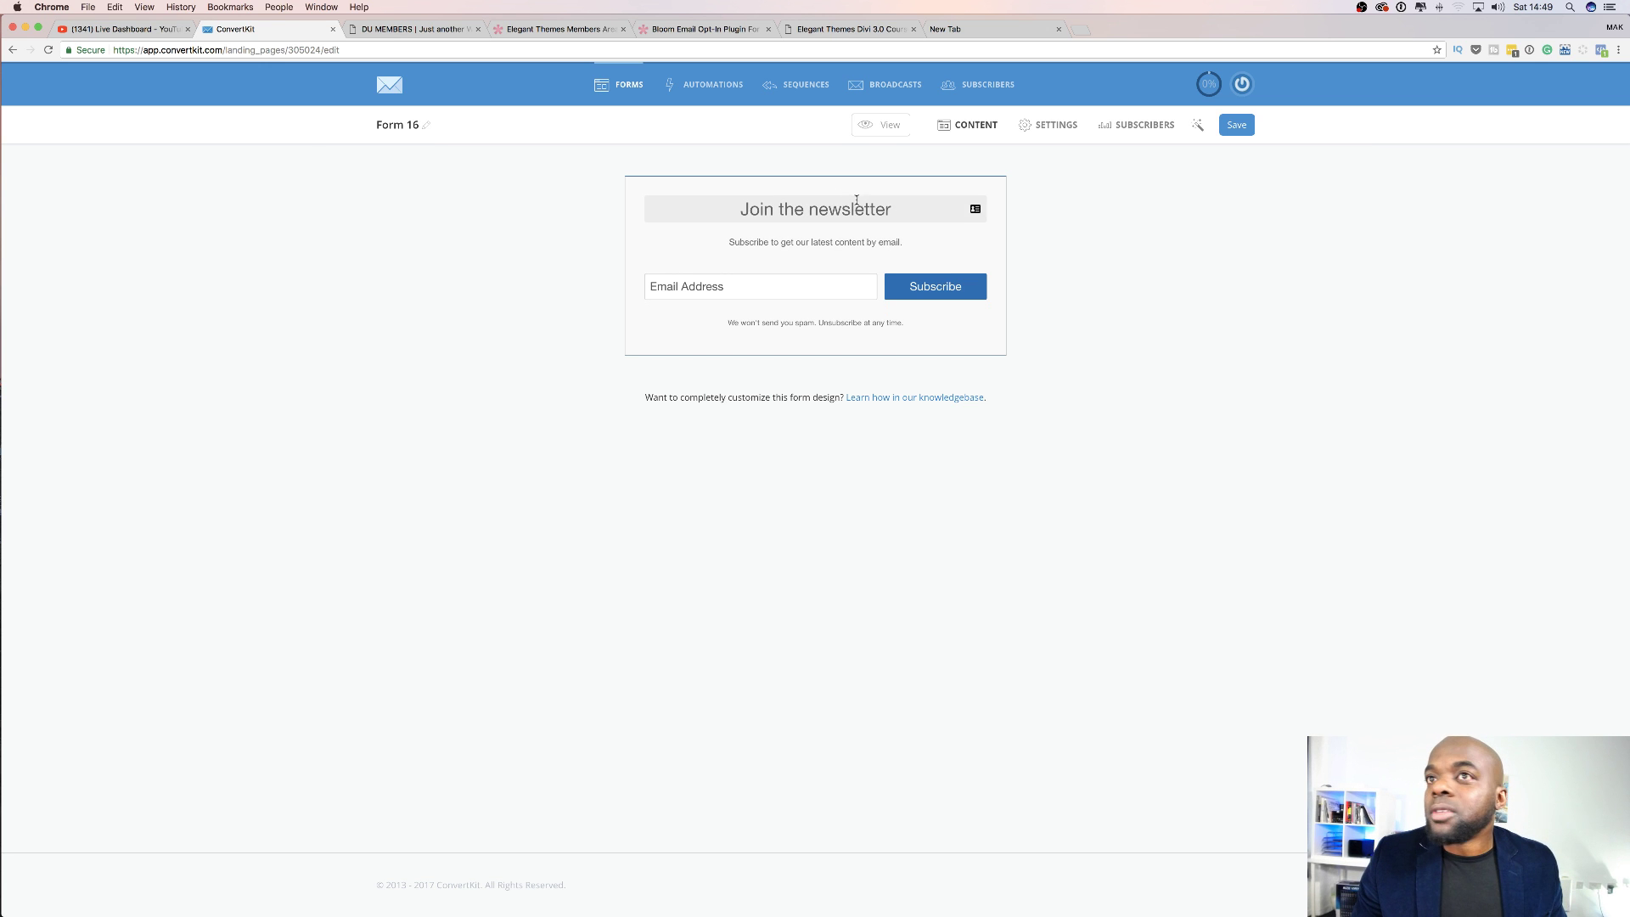
Rename Form 16 to 'Test' and save its form settings.
{"action": "left_click", "coordinate": [405, 124]}
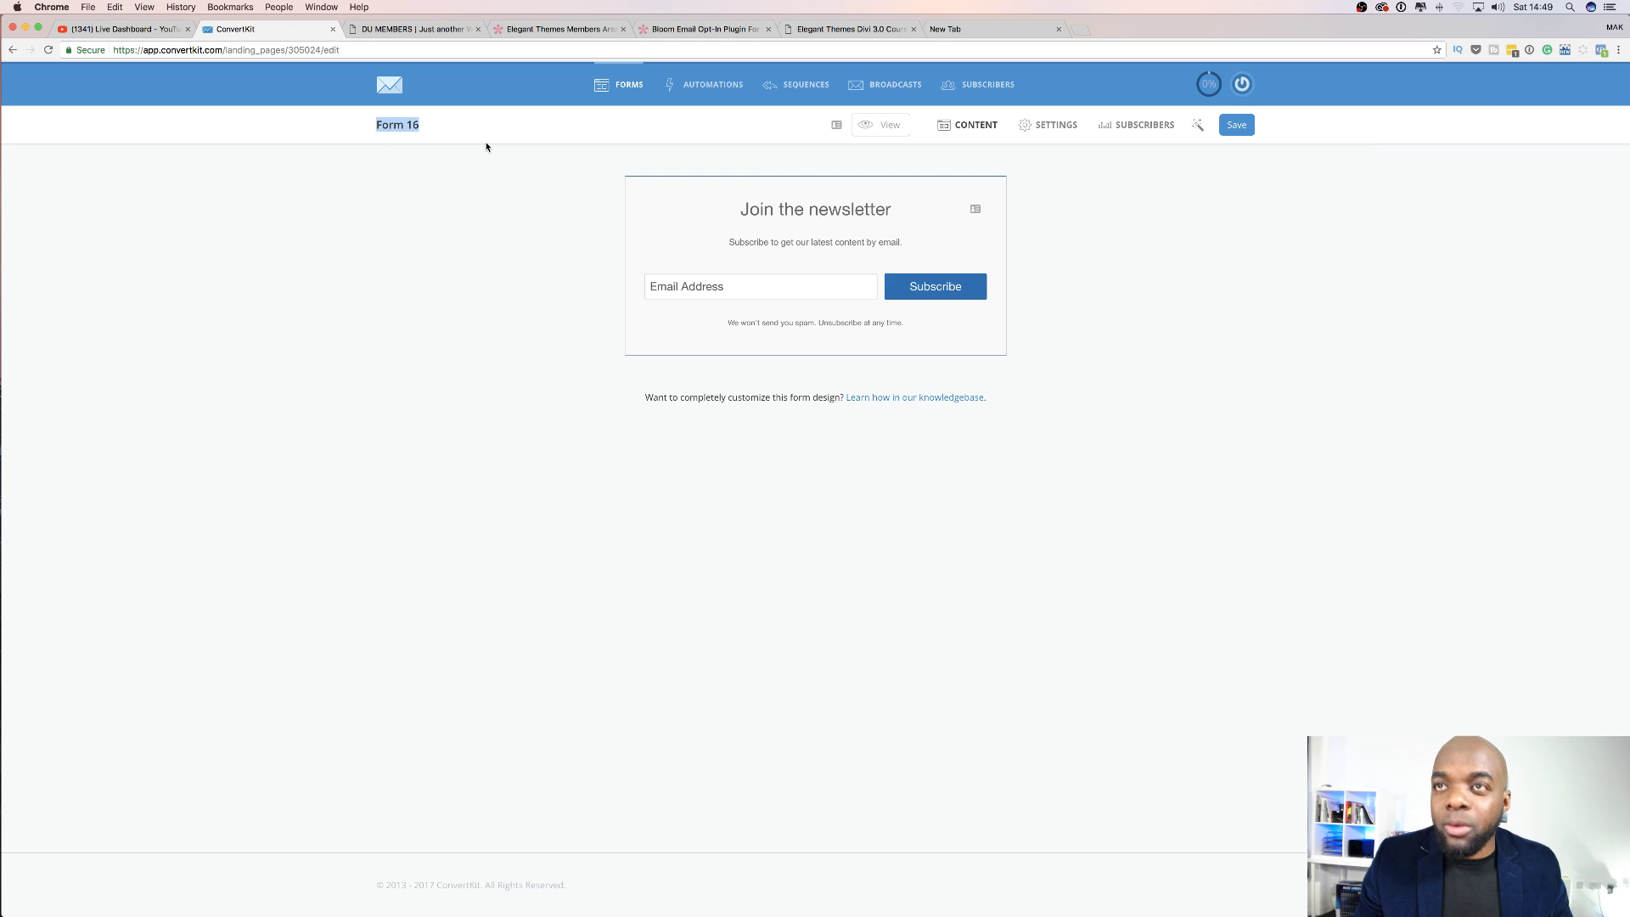
{"action": "type", "text": "Test"}
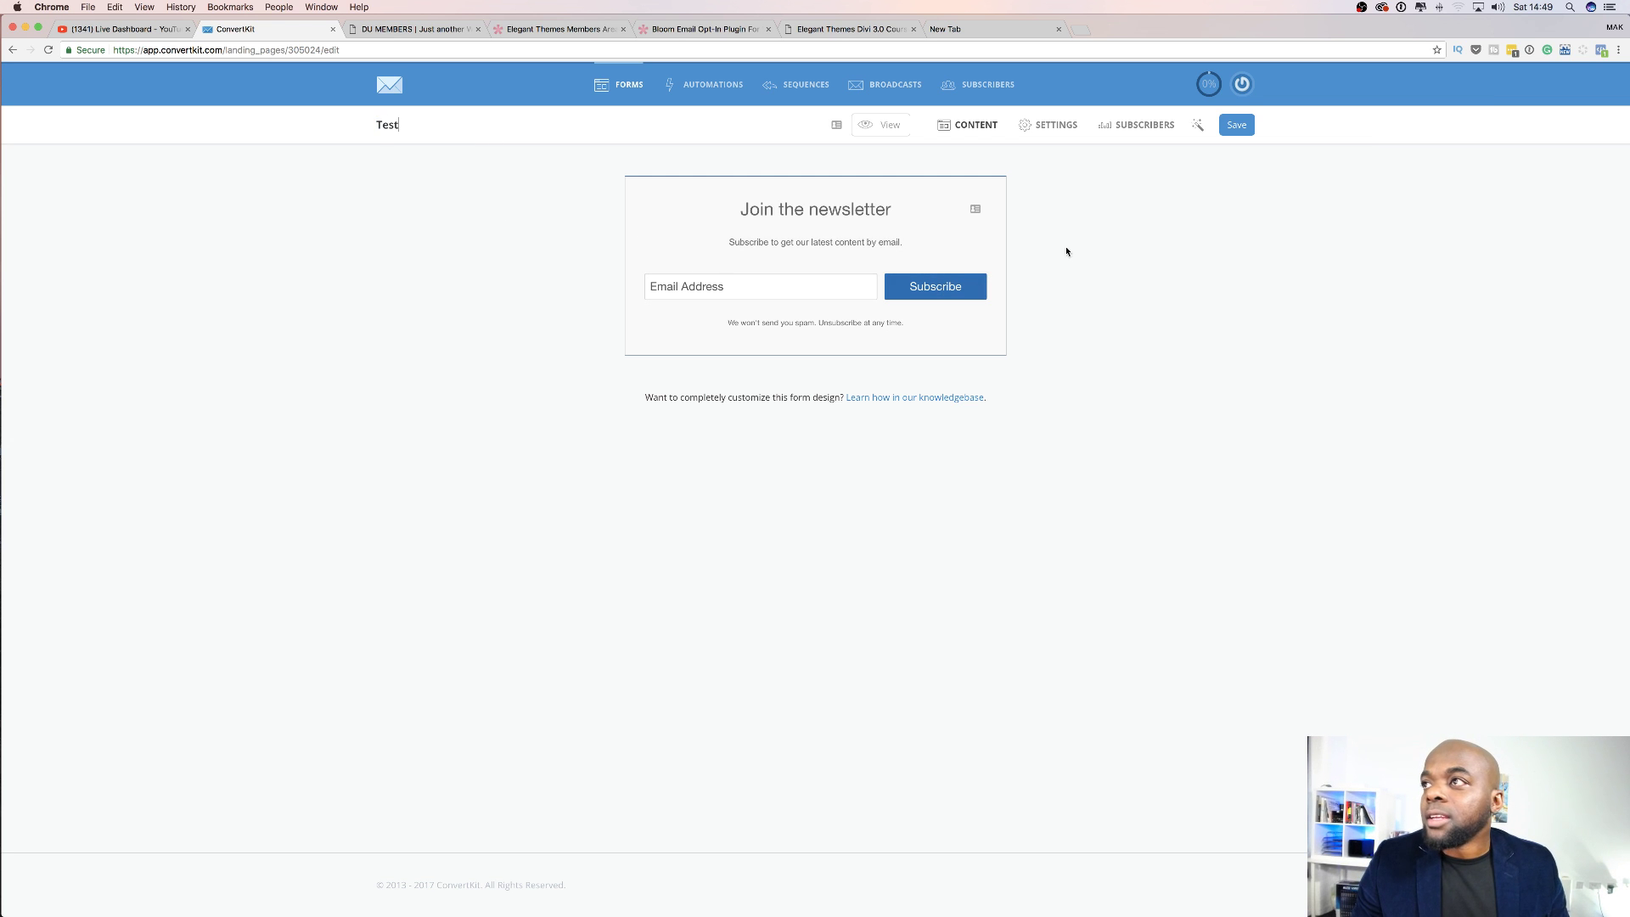
{"action": "left_click", "coordinate": [1059, 127]}
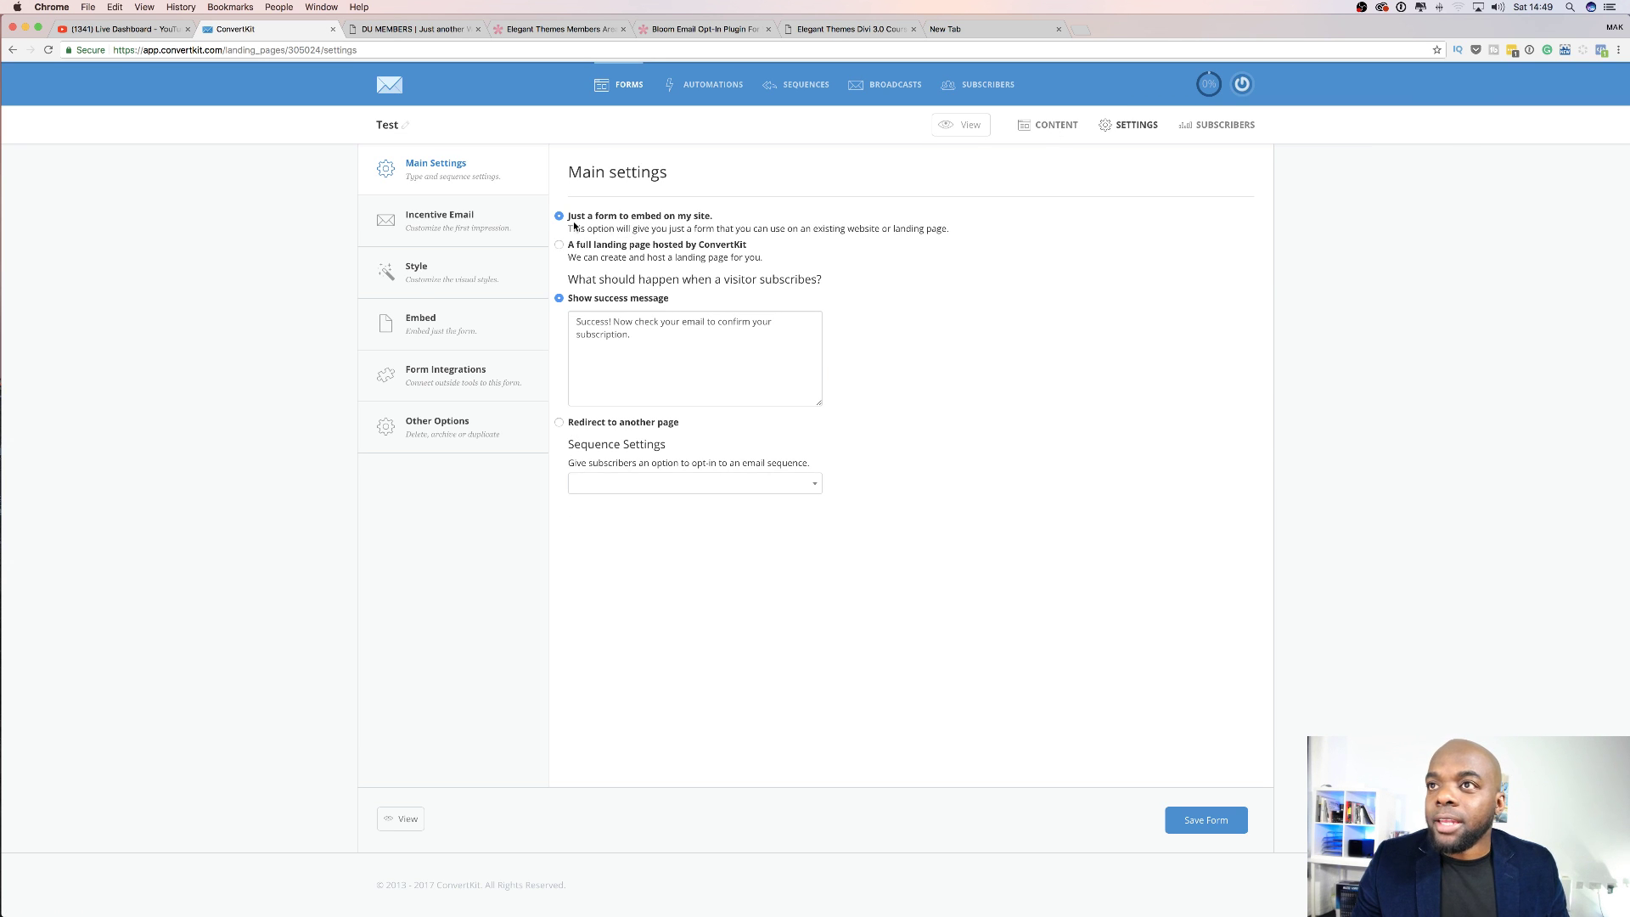
{"action": "left_click_drag", "start_coordinate": [577, 320], "coordinate": [654, 338]}
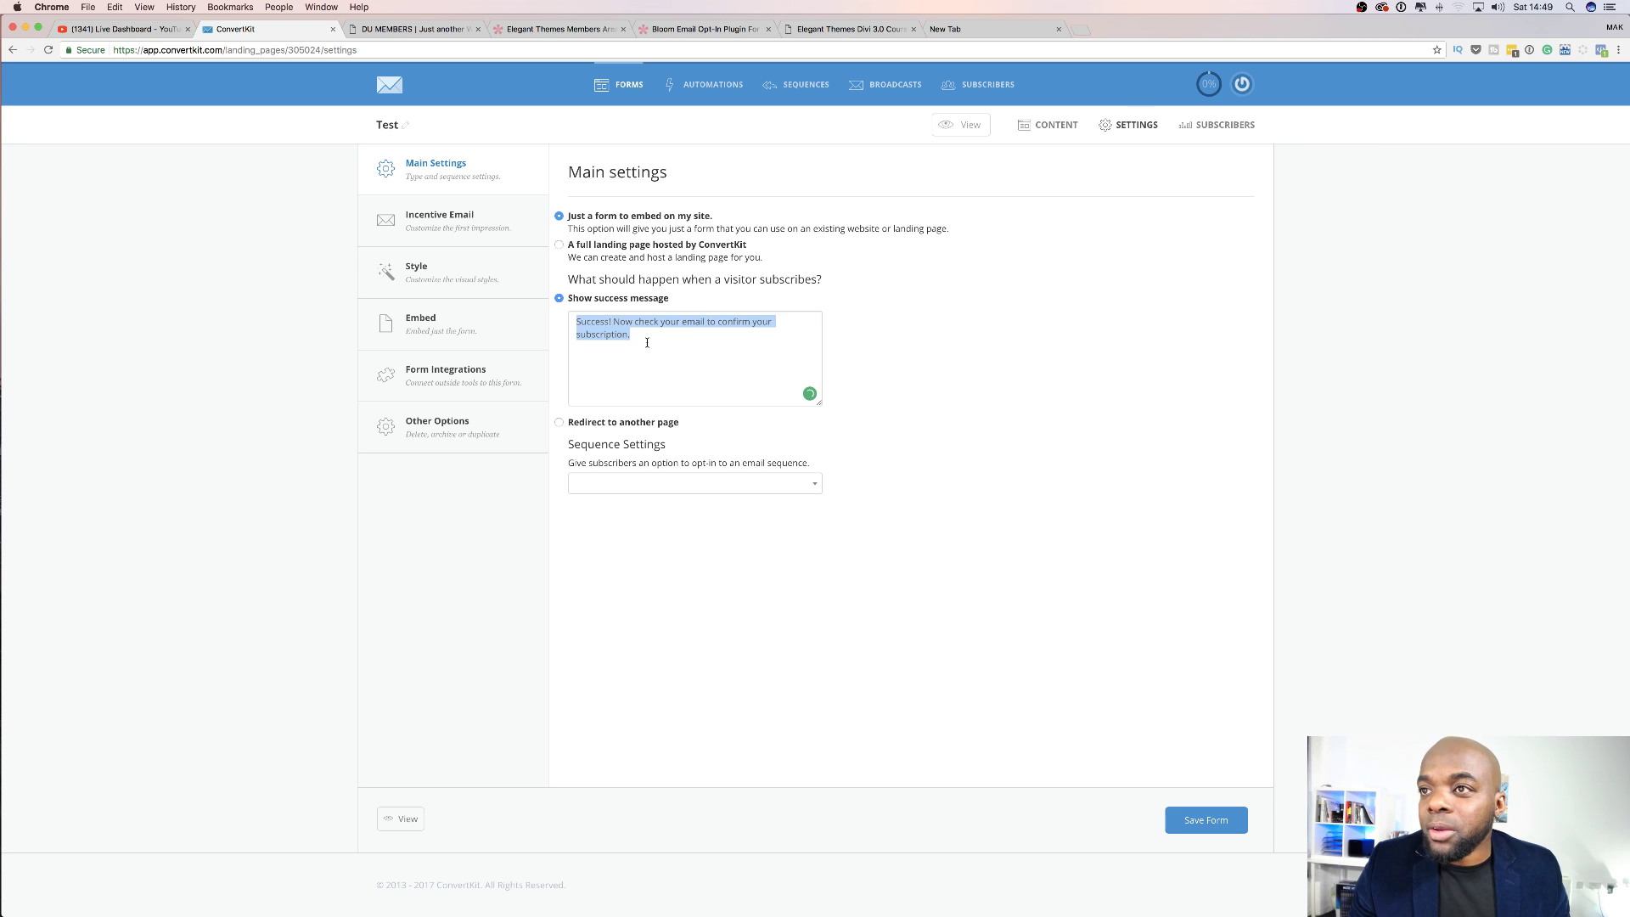
{"action": "left_click", "coordinate": [639, 336]}
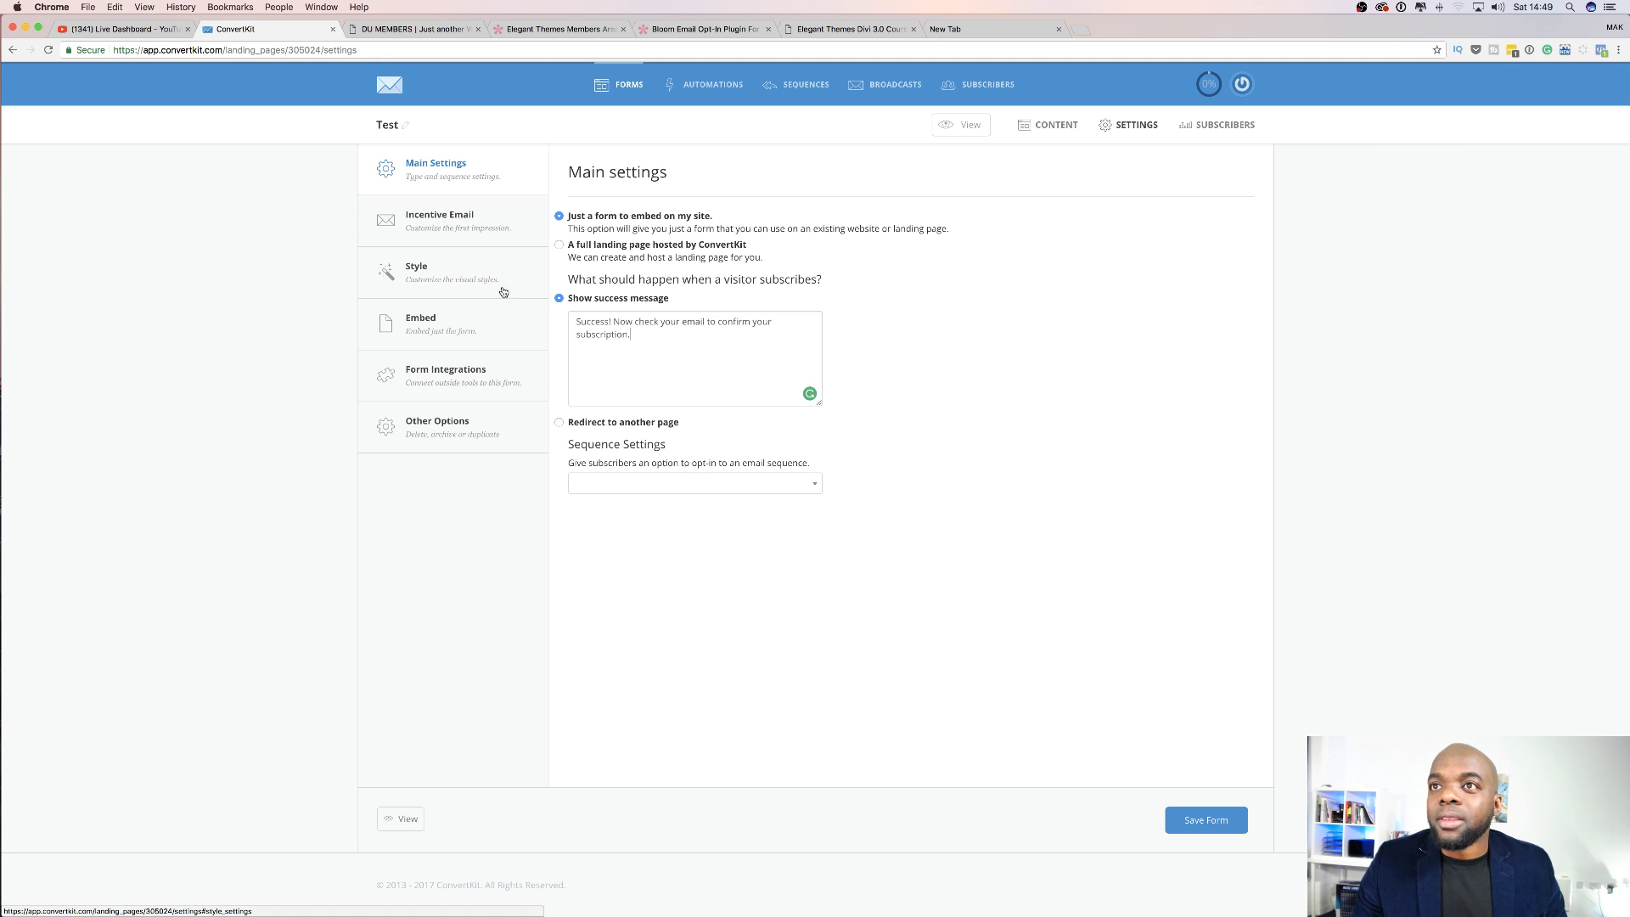
{"action": "left_click", "coordinate": [1205, 819]}
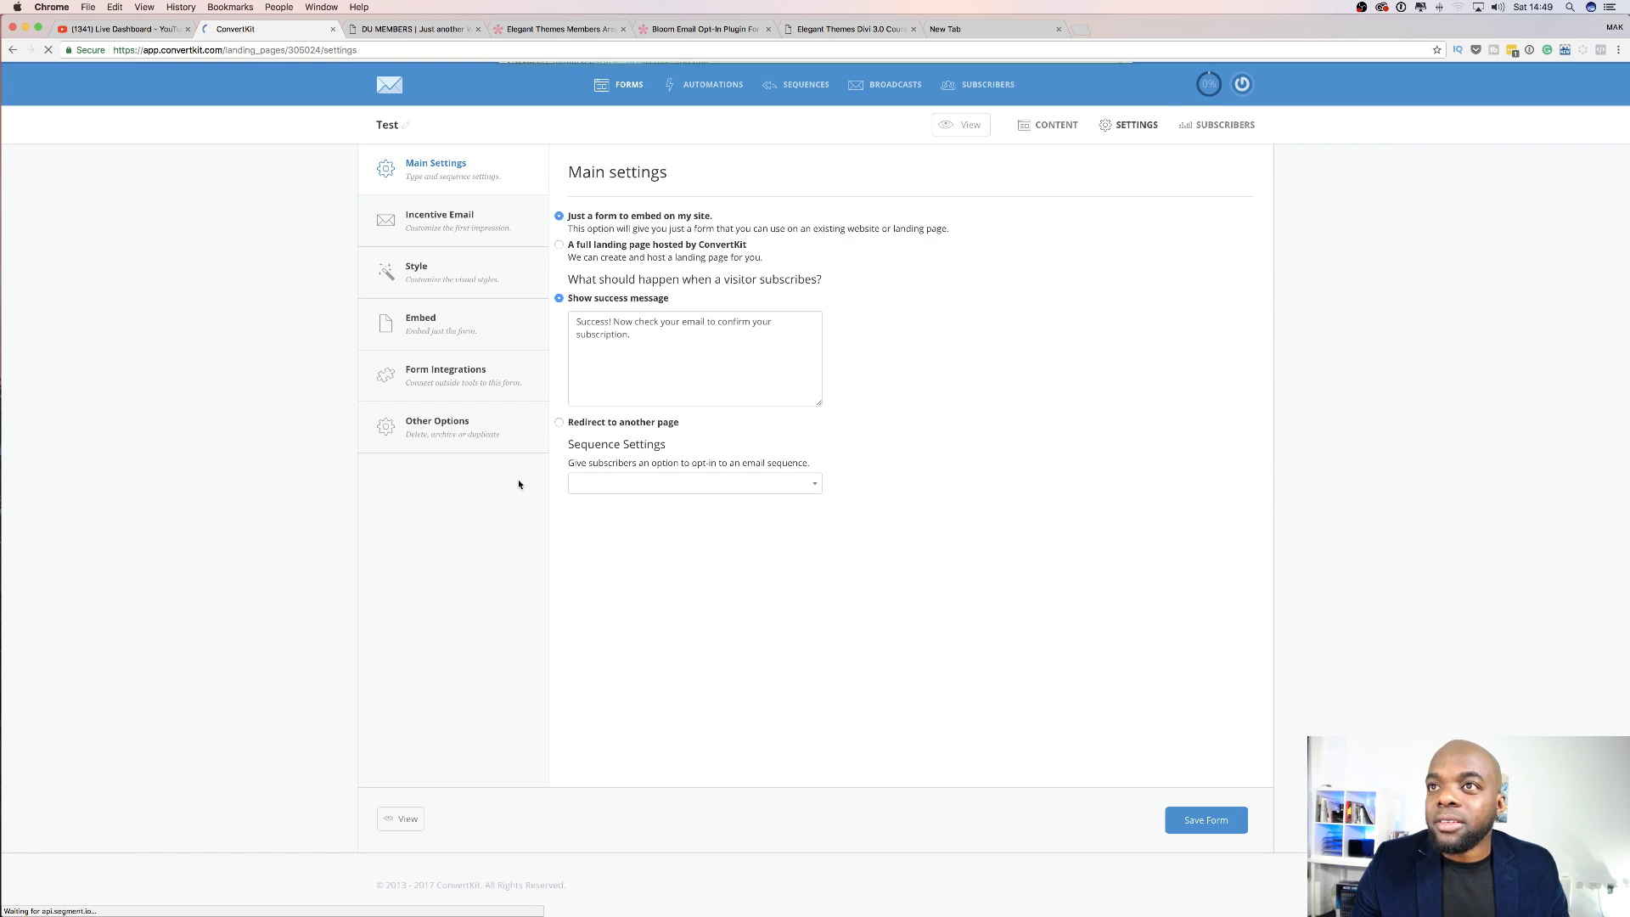
Look through the Test form's style, integration and main settings, then return to the forms list.
{"action": "left_click", "coordinate": [473, 275]}
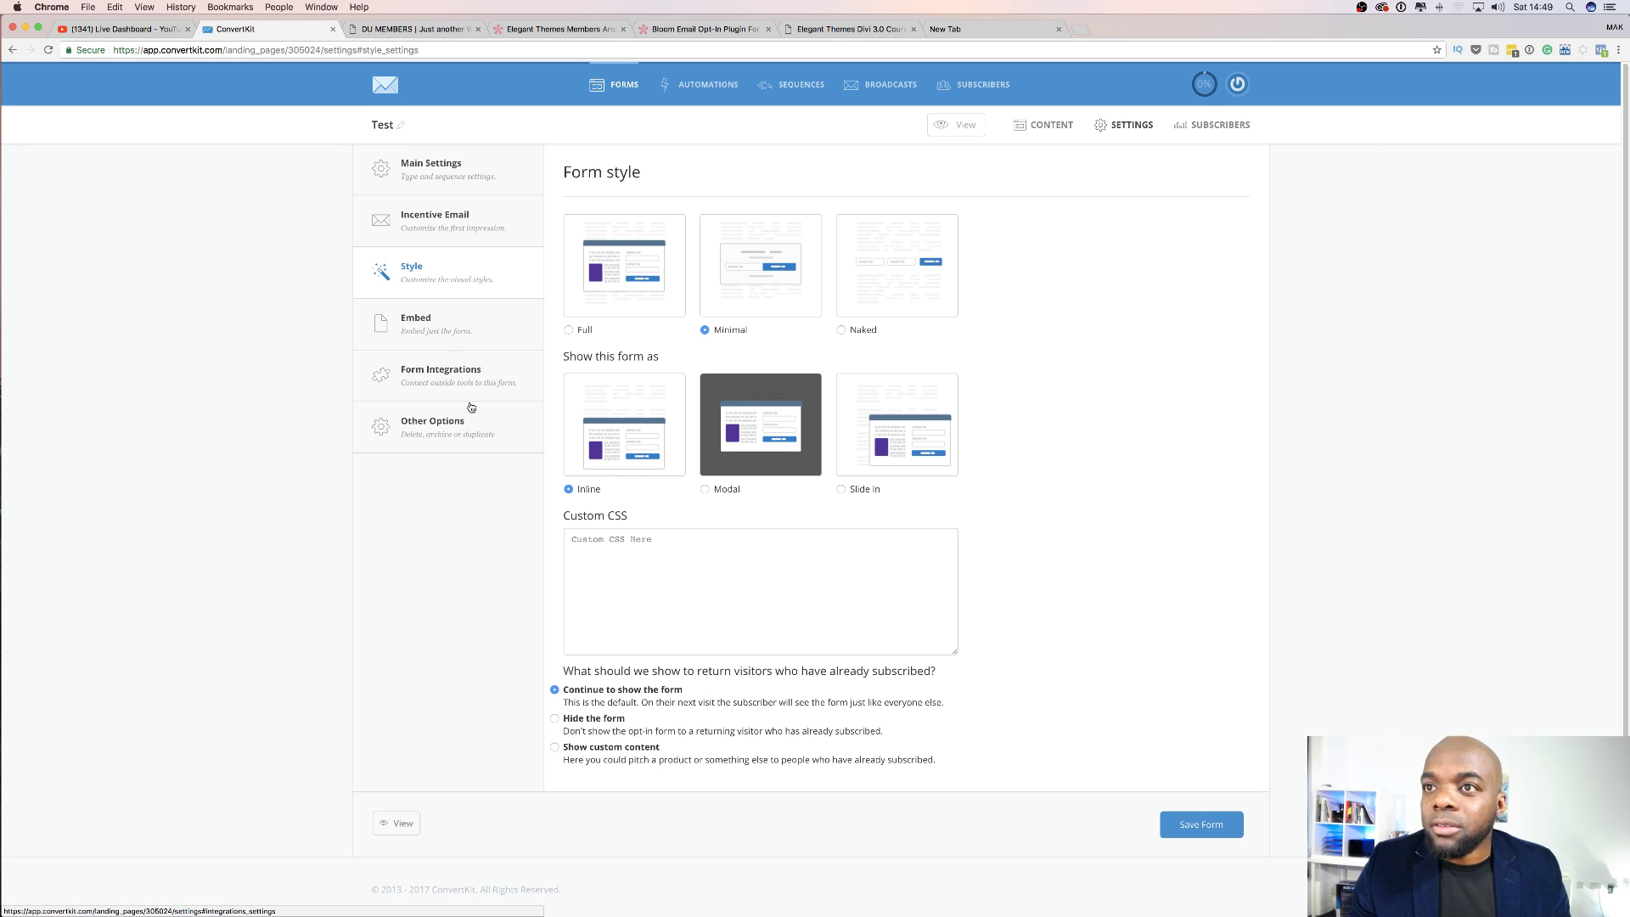
{"action": "left_click", "coordinate": [454, 426]}
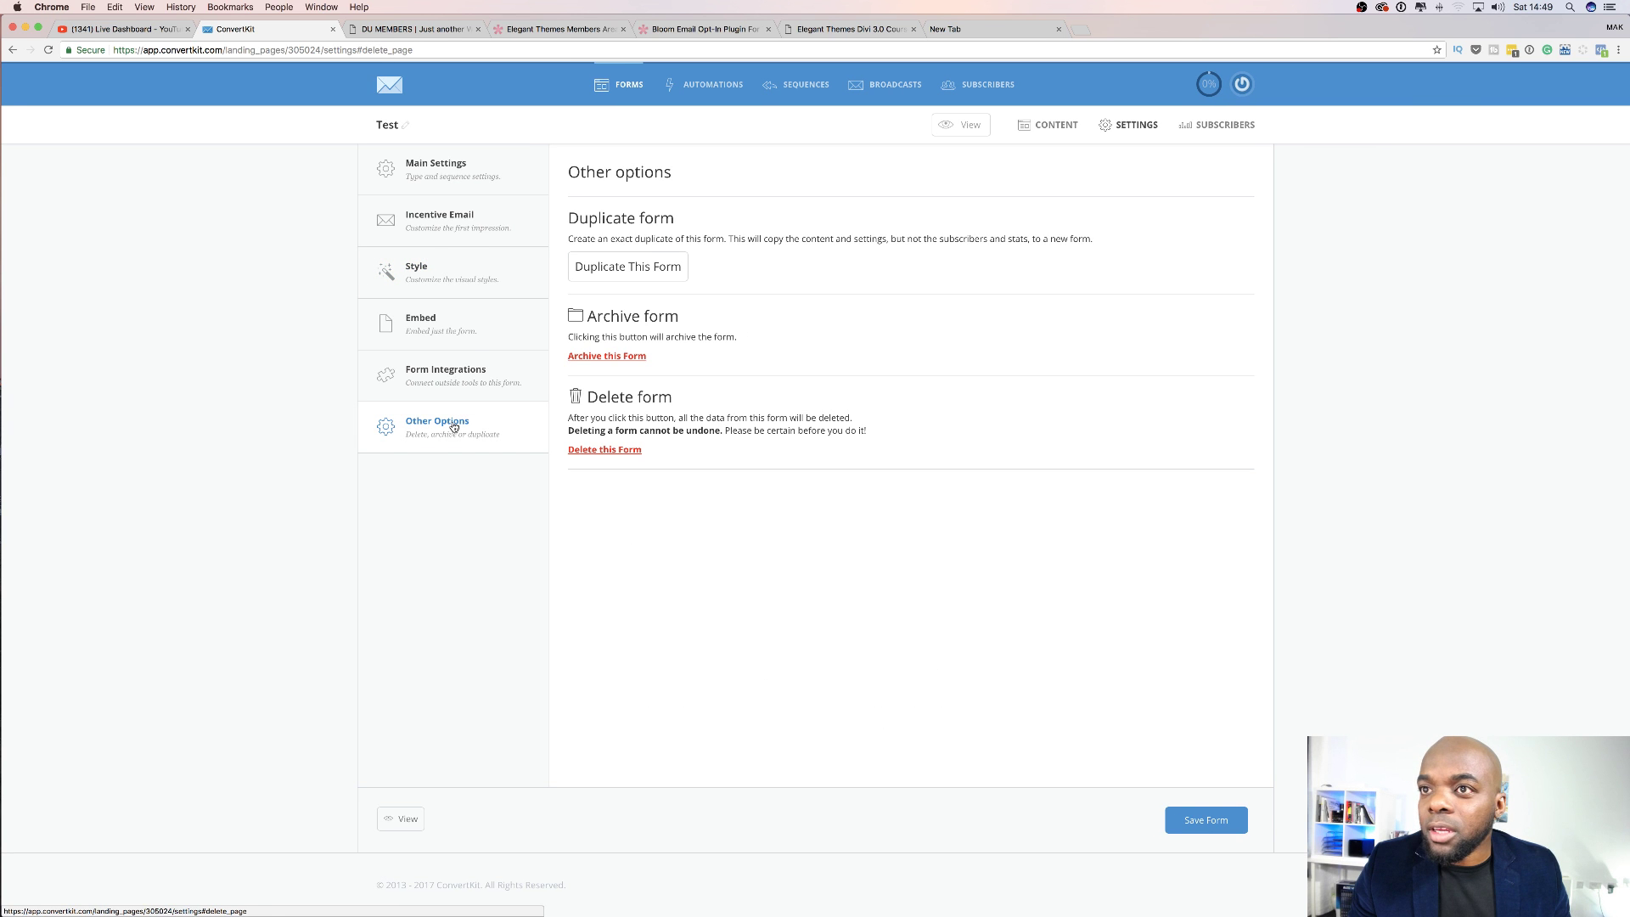
{"action": "left_click", "coordinate": [456, 373]}
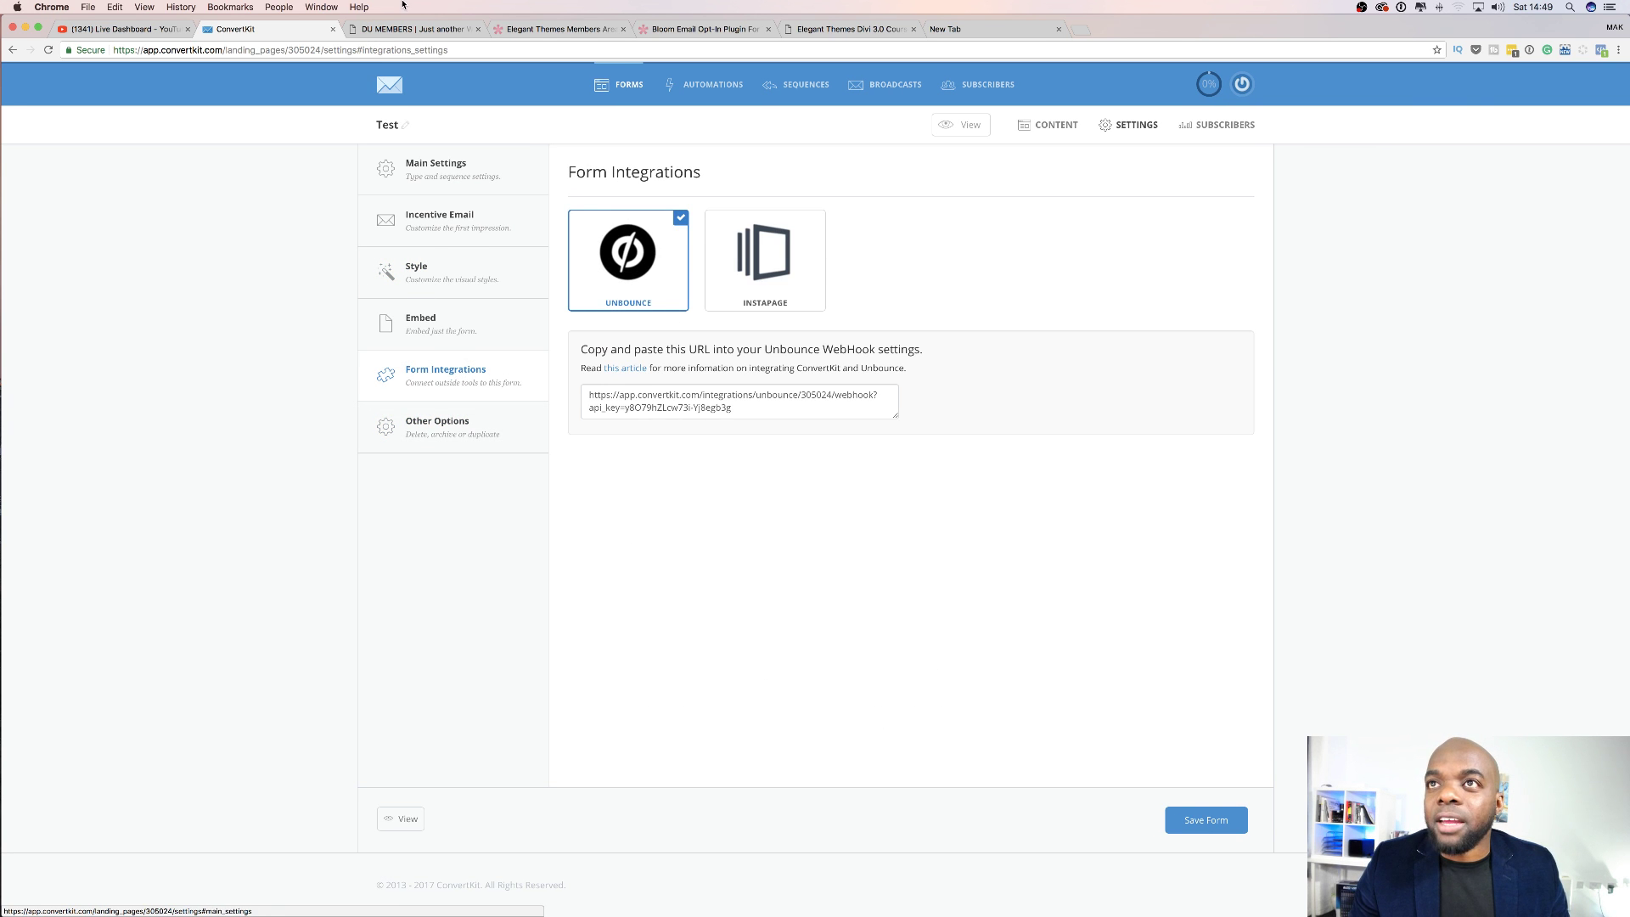
{"action": "left_click", "coordinate": [418, 166]}
{"action": "left_click", "coordinate": [393, 87]}
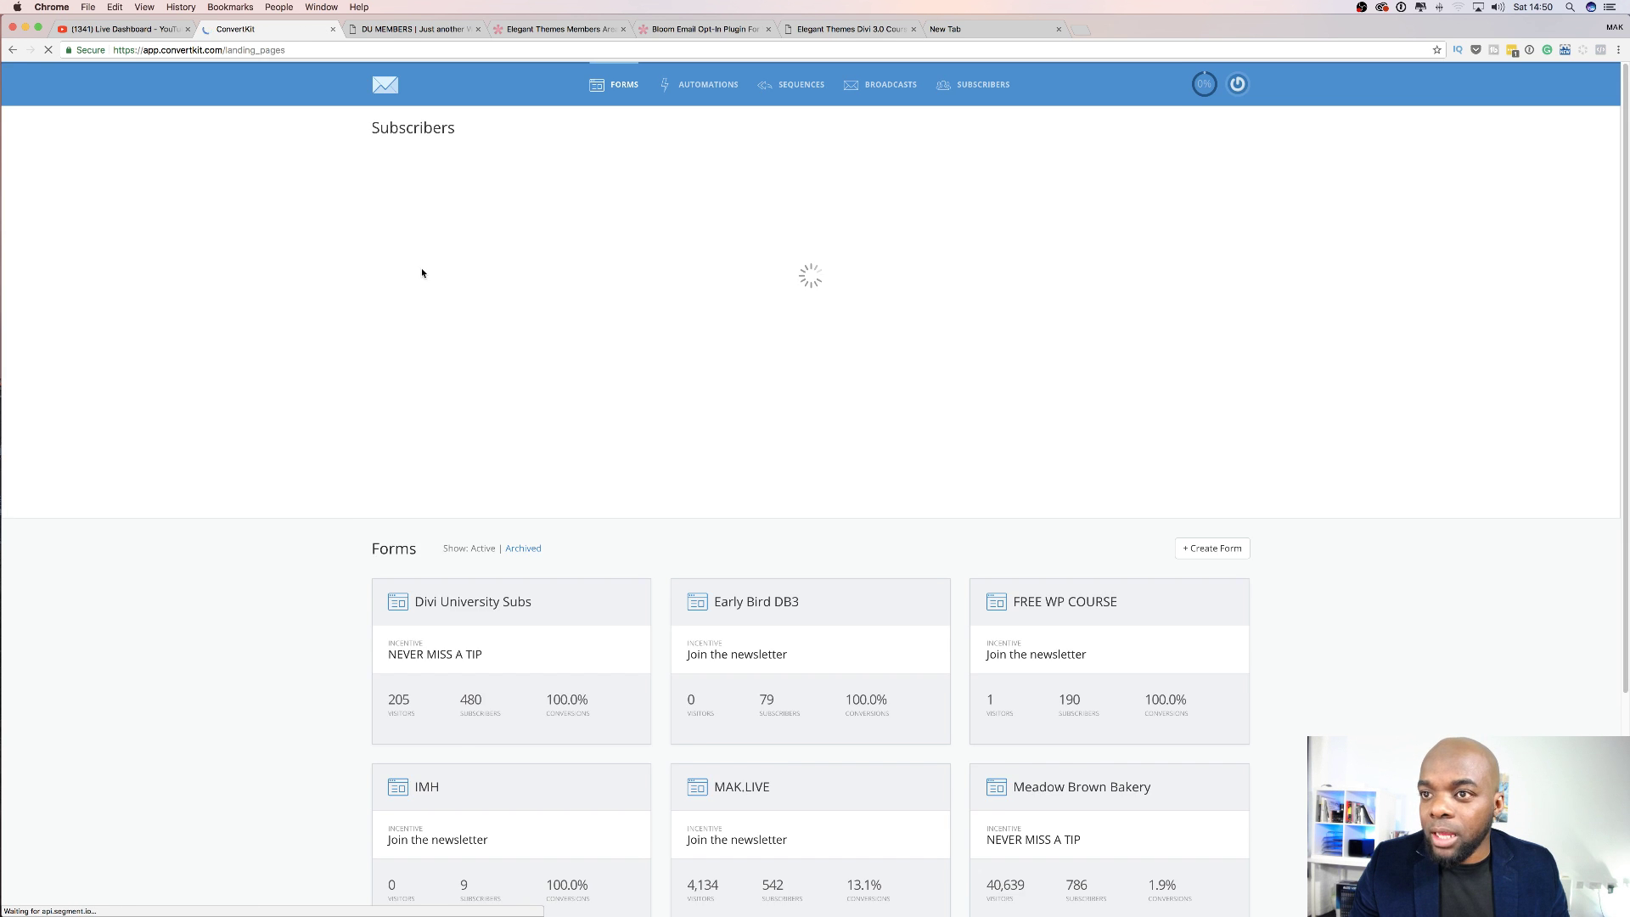
Open the Test form from the forms list, then switch to the DU MEMBERS WordPress site.
{"action": "scroll", "coordinate": [350, 514], "scroll_direction": "down", "scroll_amount": 5}
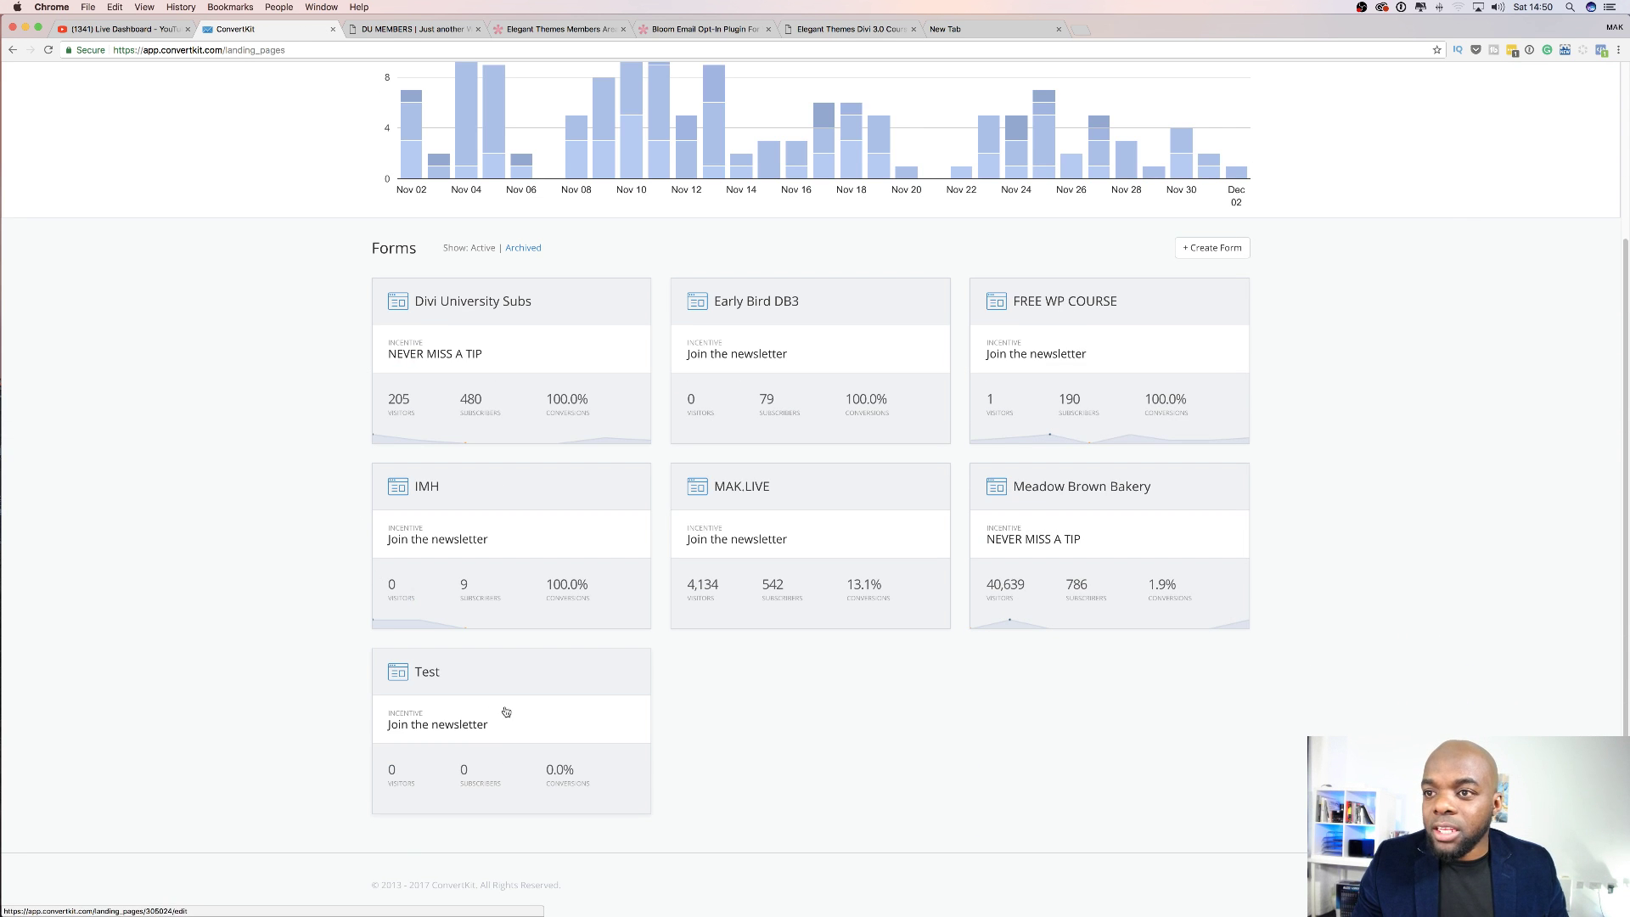
{"action": "left_click", "coordinate": [553, 680]}
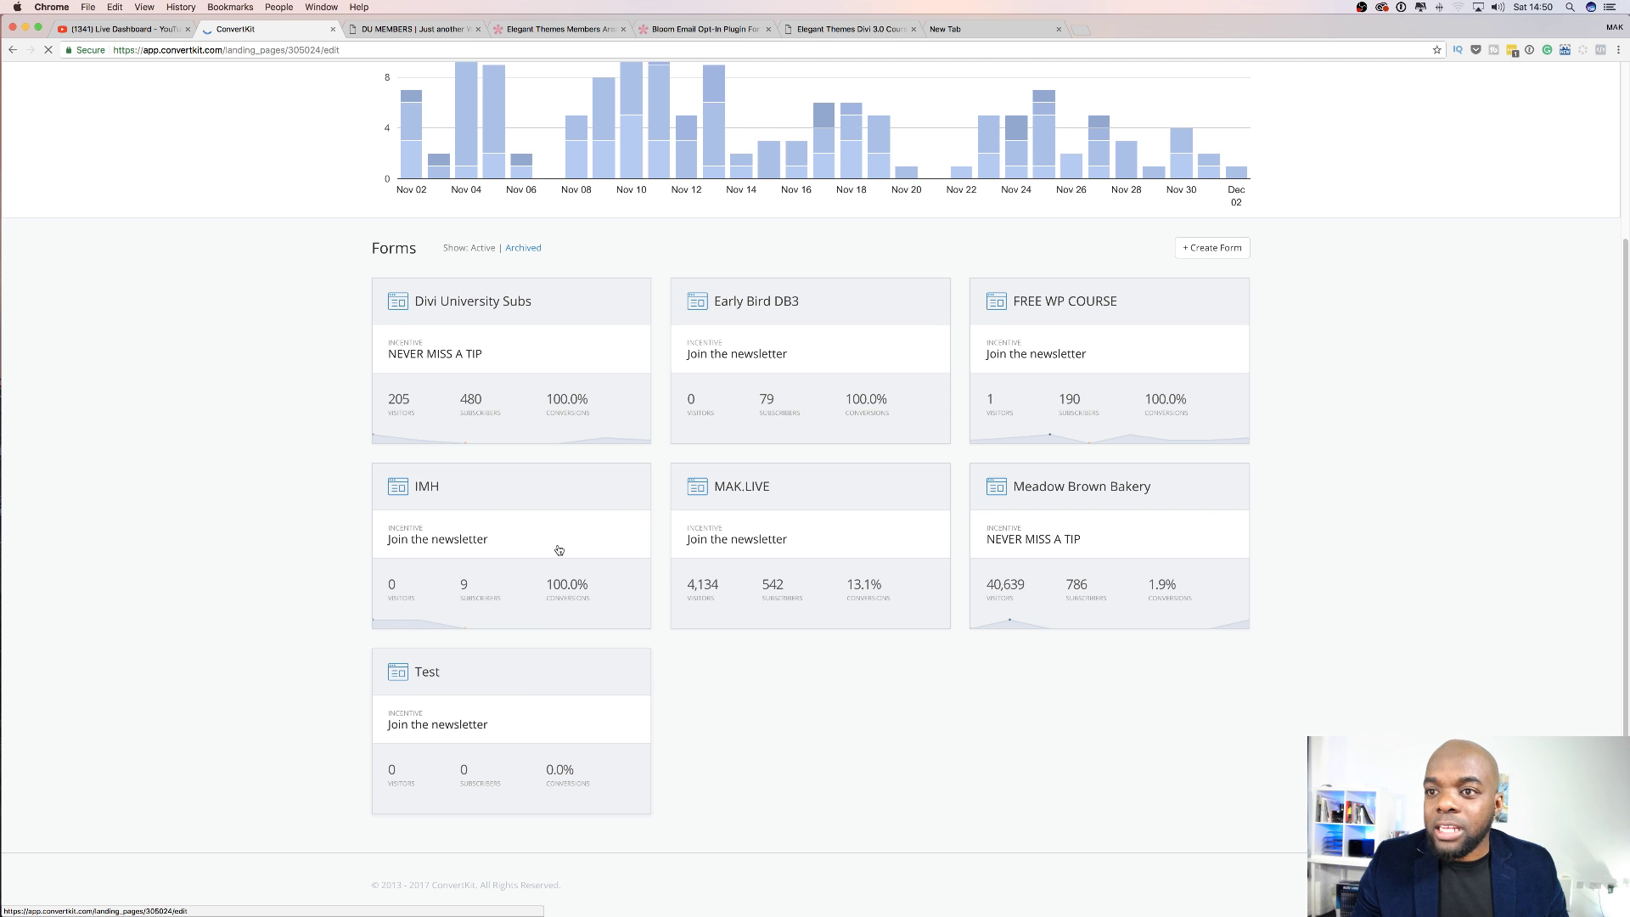
{"action": "left_click", "coordinate": [421, 31]}
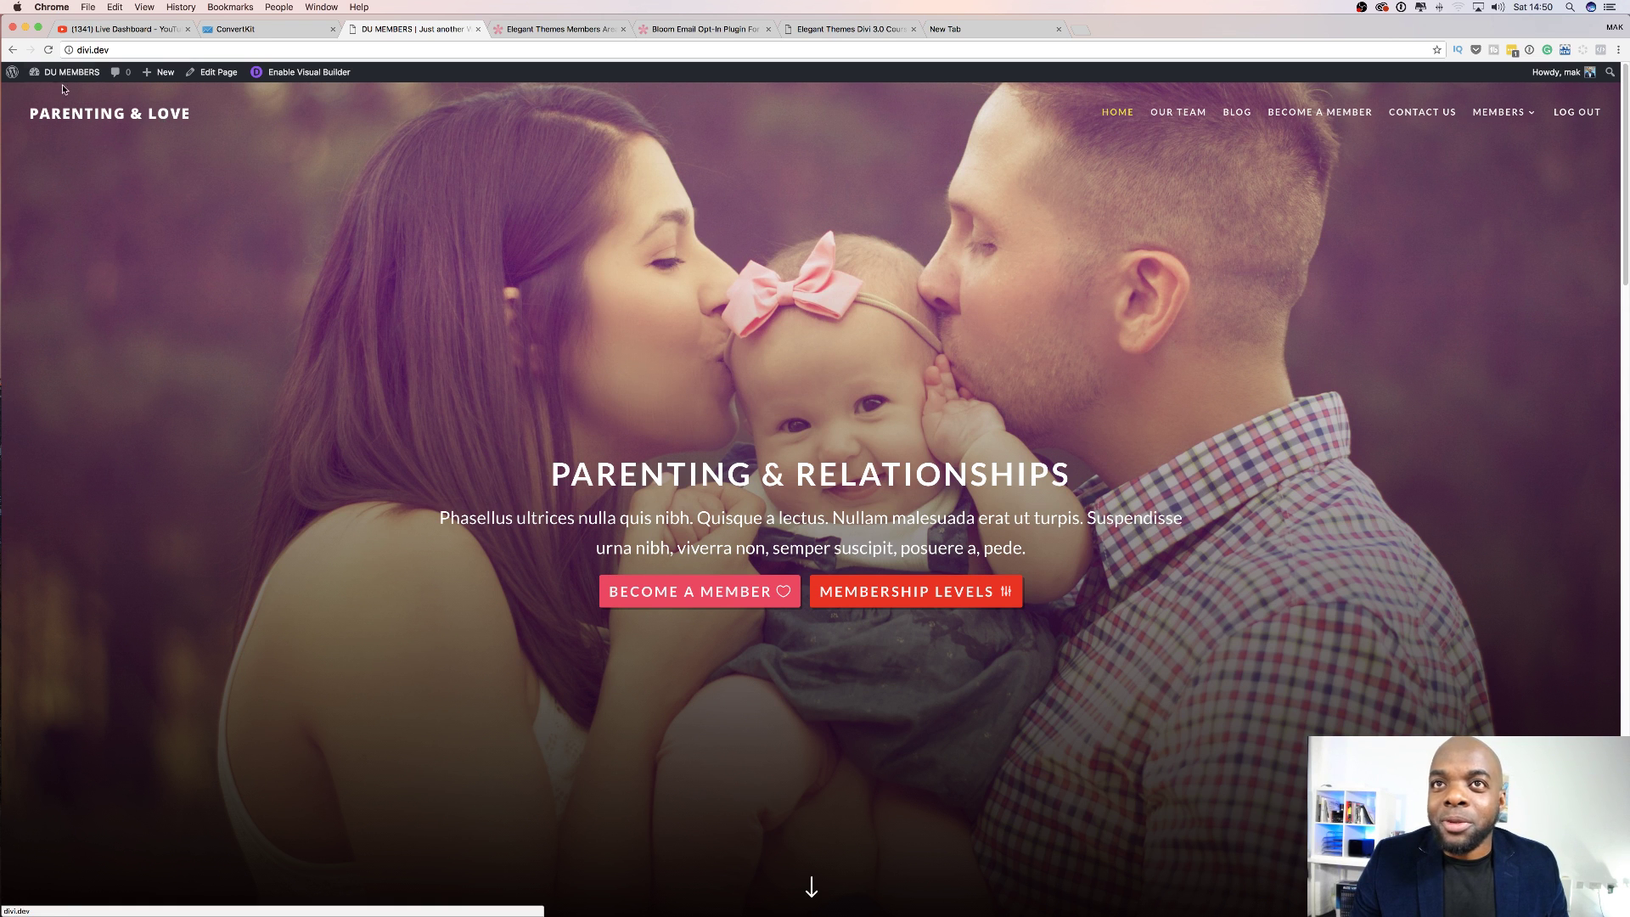
Enter the DU MEMBERS admin dashboard and open Plugins > Installed Plugins.
{"action": "mouse_move", "coordinate": [67, 66]}
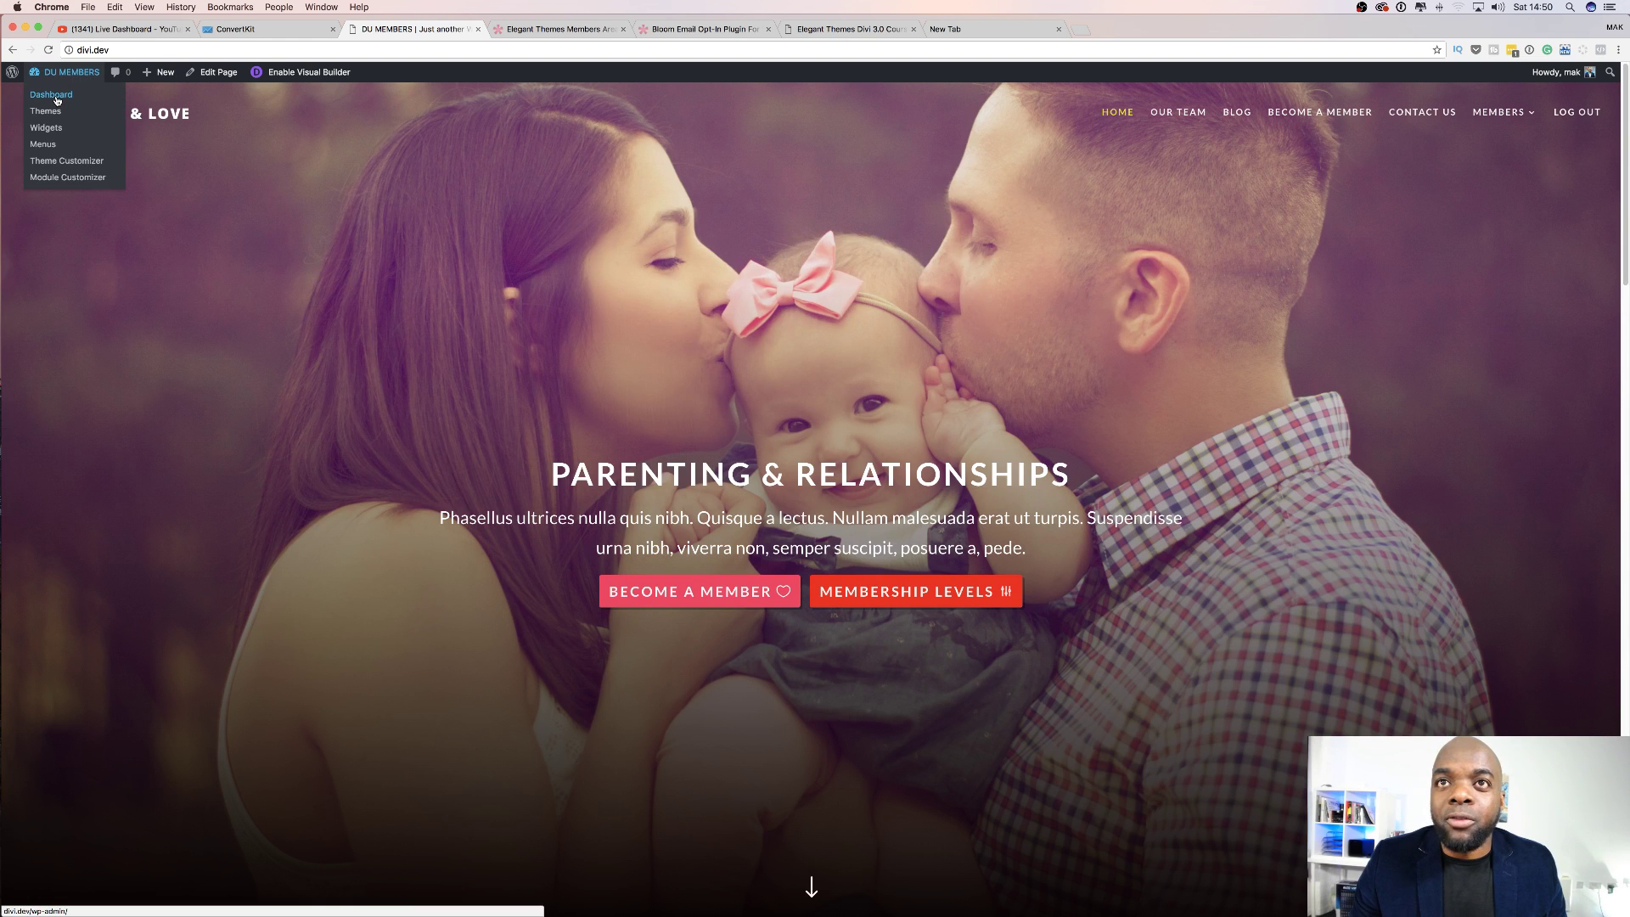
{"action": "left_click", "coordinate": [53, 95]}
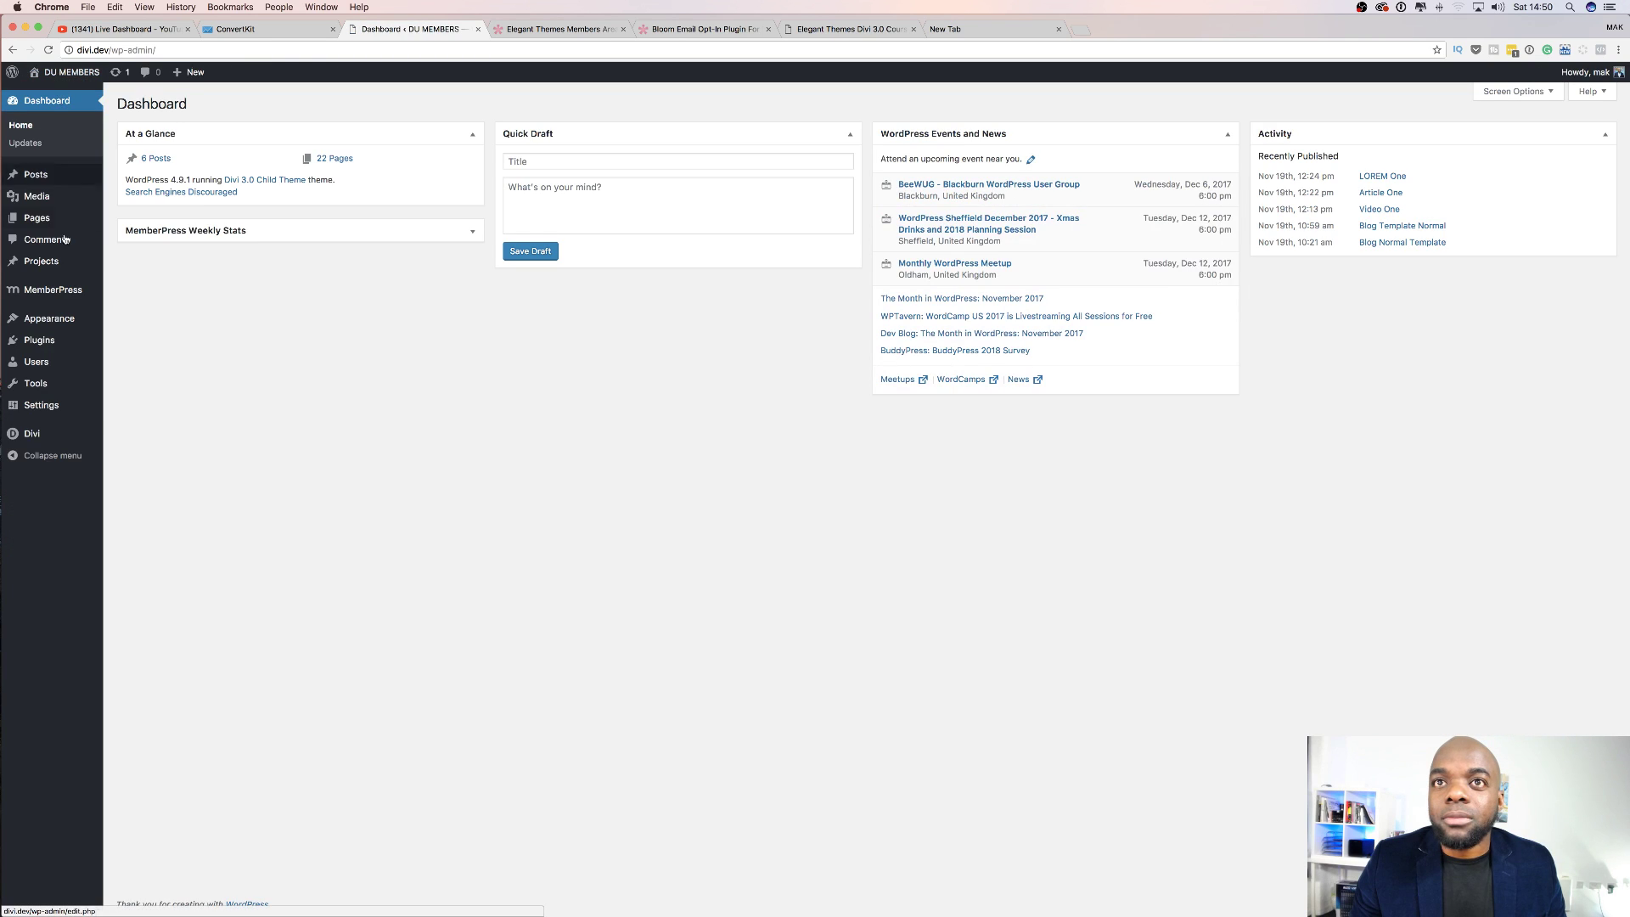
{"action": "mouse_move", "coordinate": [42, 342]}
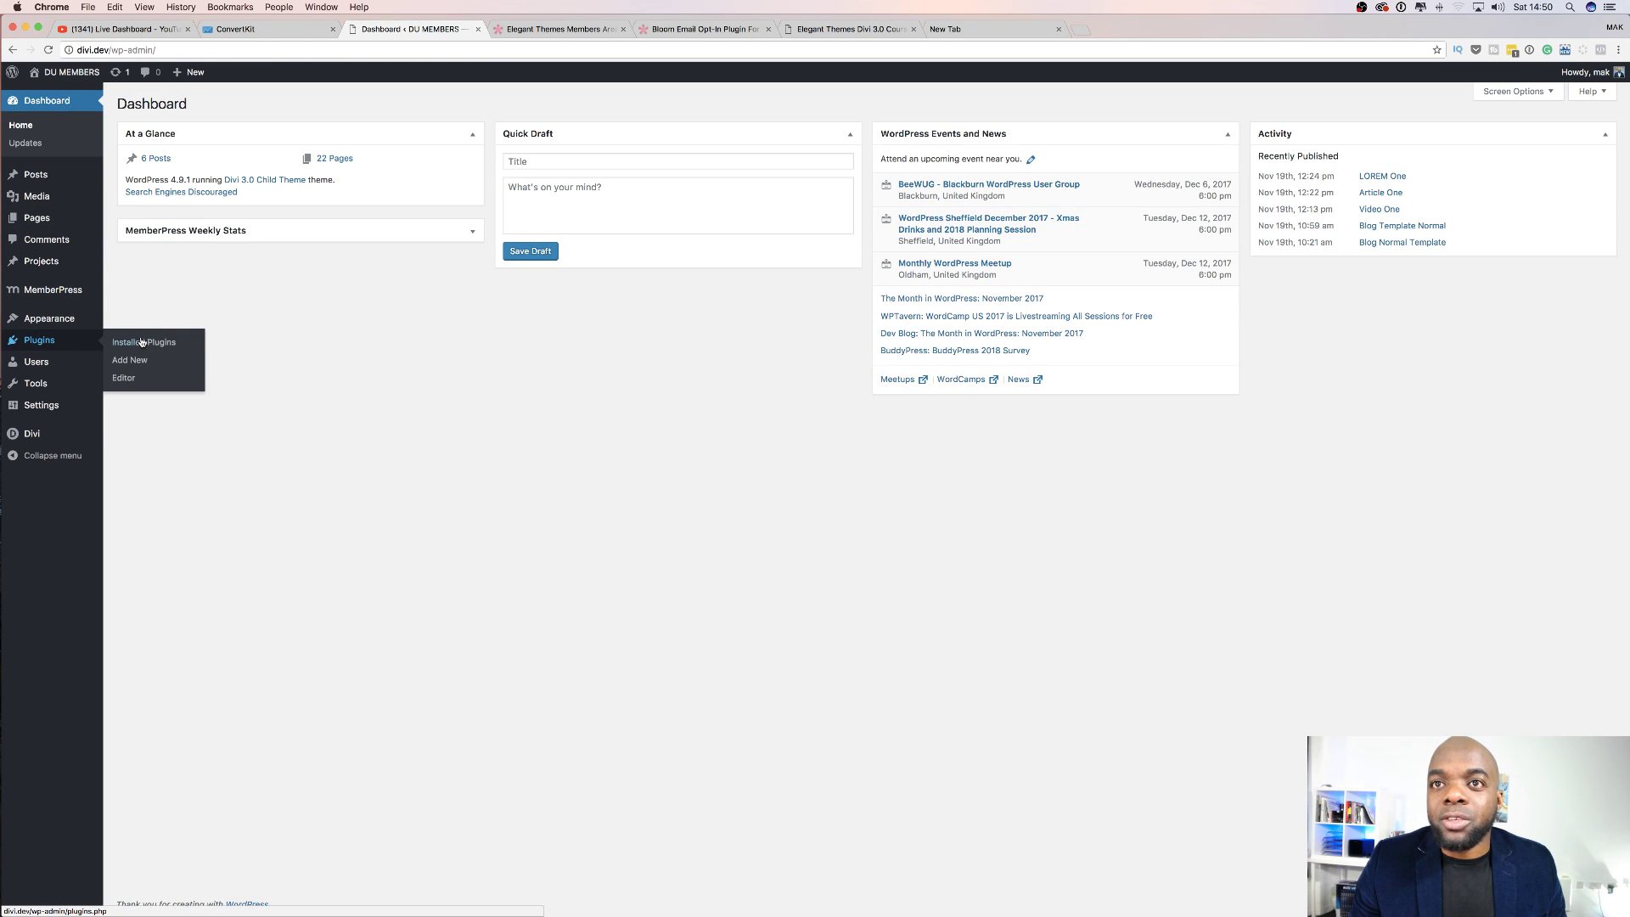
{"action": "left_click", "coordinate": [53, 342]}
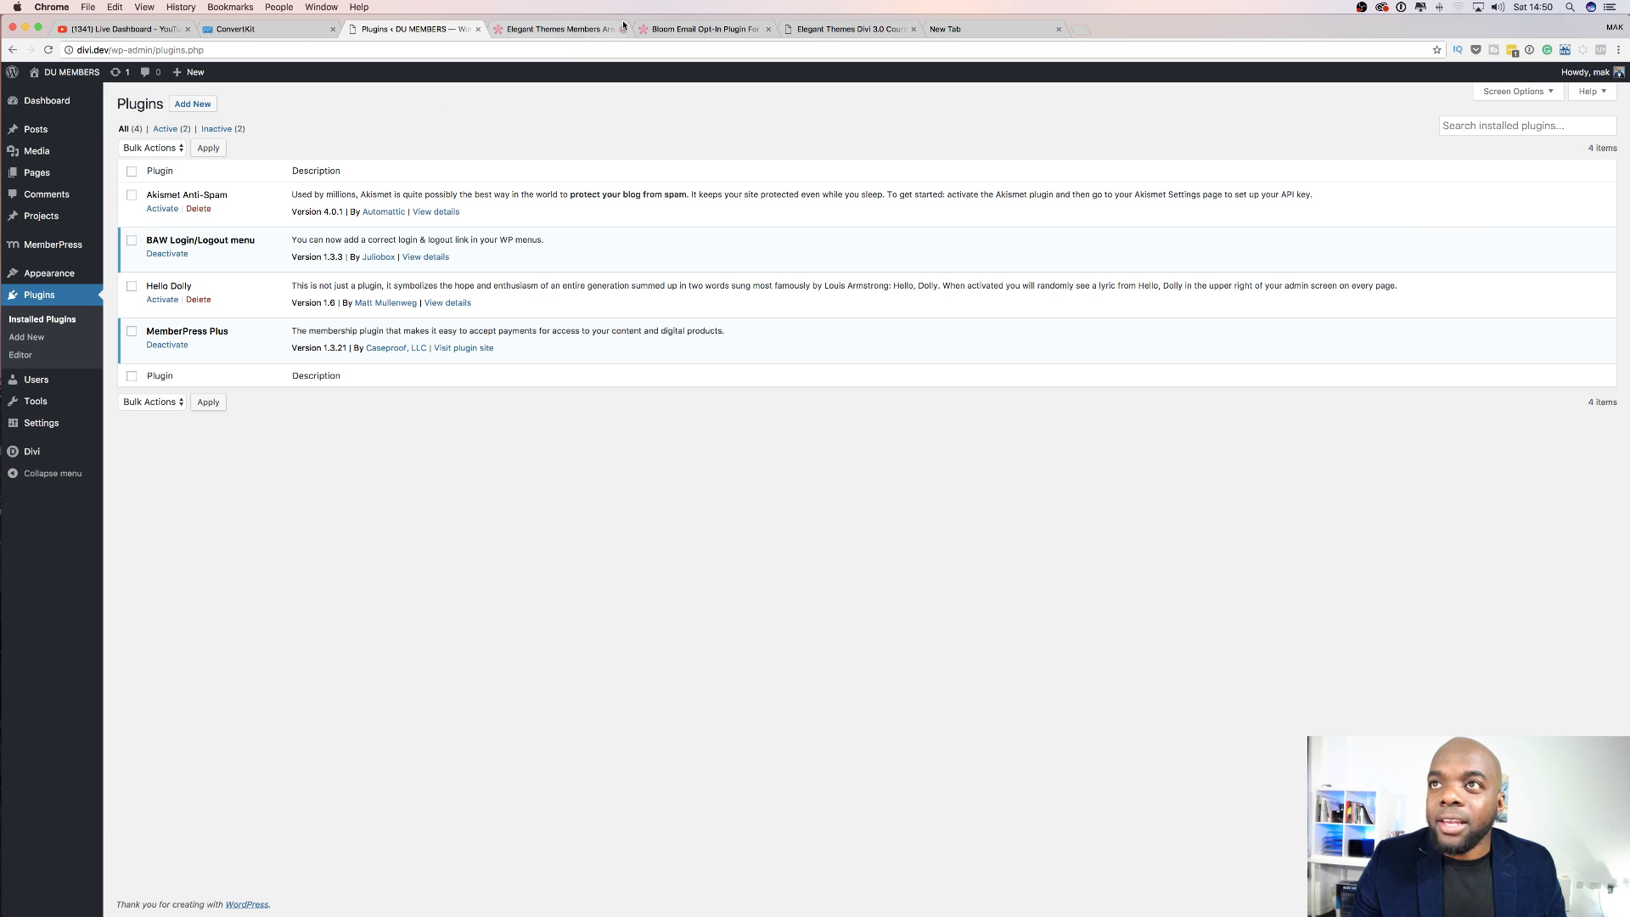
Download bloom (3).zip from the Elegant Themes Members Area and return to WordPress Plugins.
{"action": "left_click", "coordinate": [573, 32]}
{"action": "scroll", "coordinate": [462, 353], "scroll_direction": "up", "scroll_amount": 6}
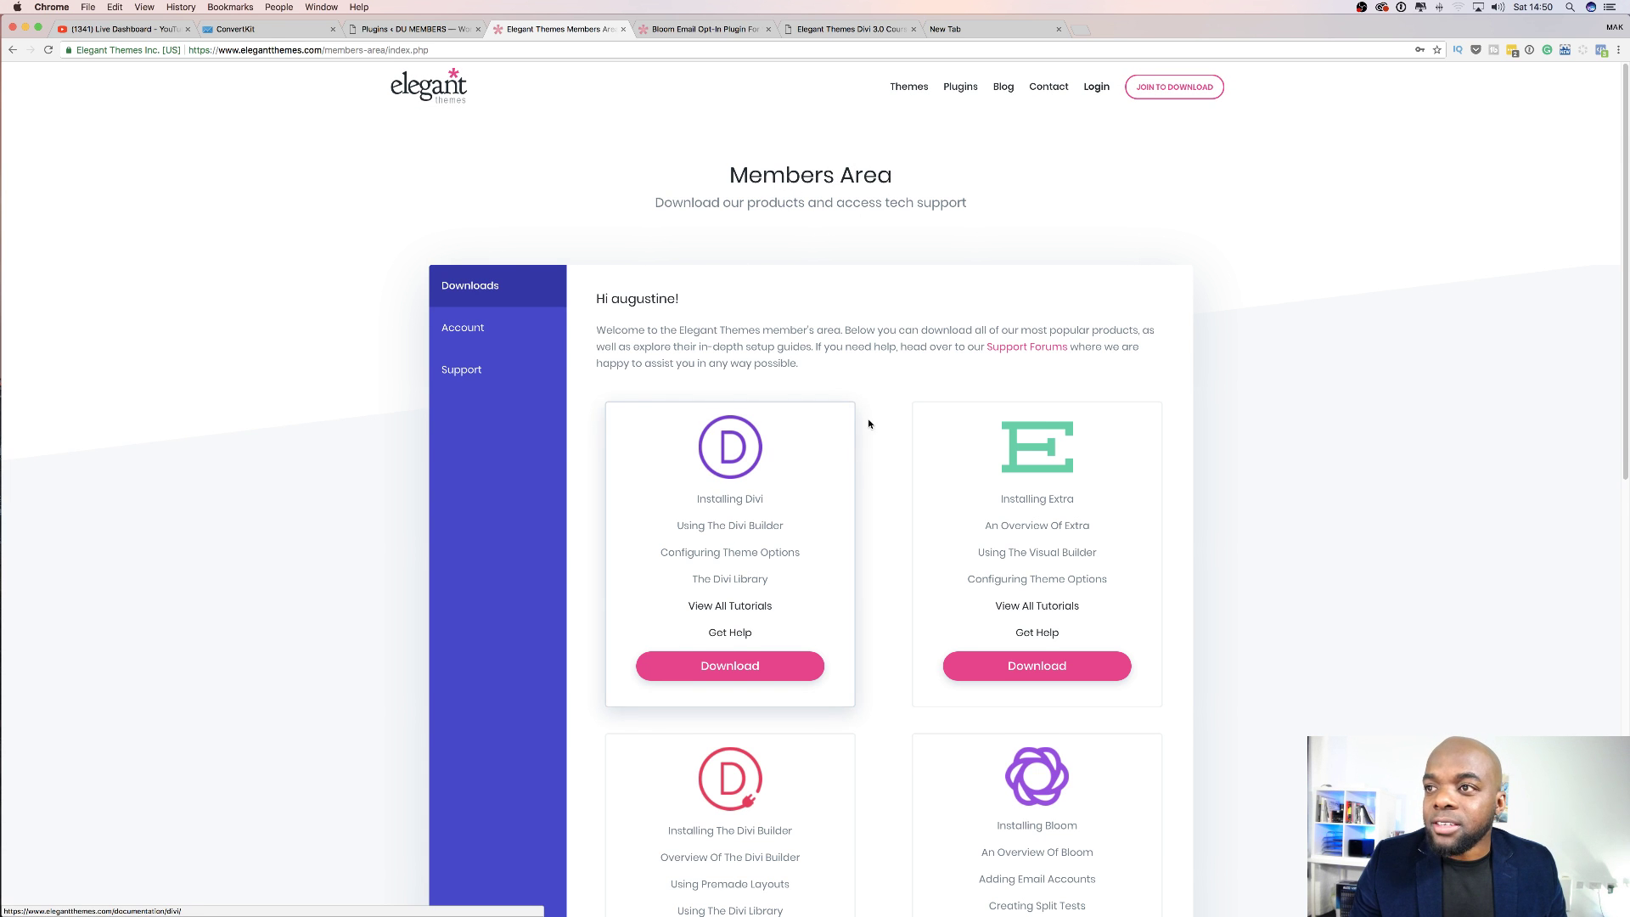
{"action": "scroll", "coordinate": [802, 510], "scroll_direction": "down", "scroll_amount": 1}
{"action": "scroll", "coordinate": [805, 510], "scroll_direction": "down", "scroll_amount": 6}
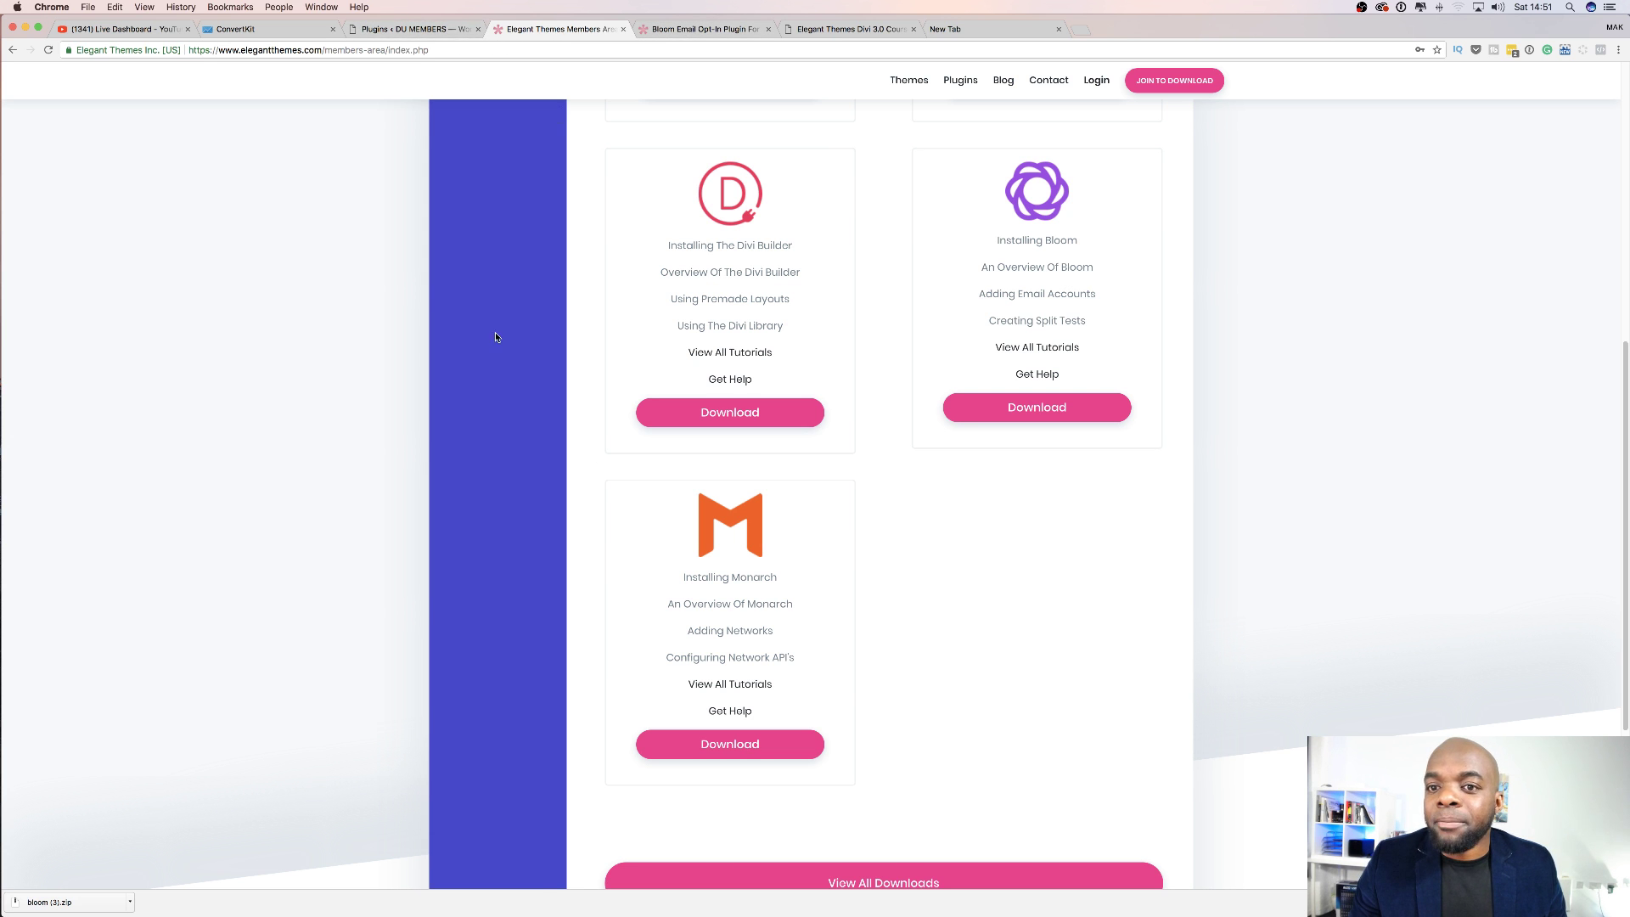
{"action": "left_click", "coordinate": [438, 31]}
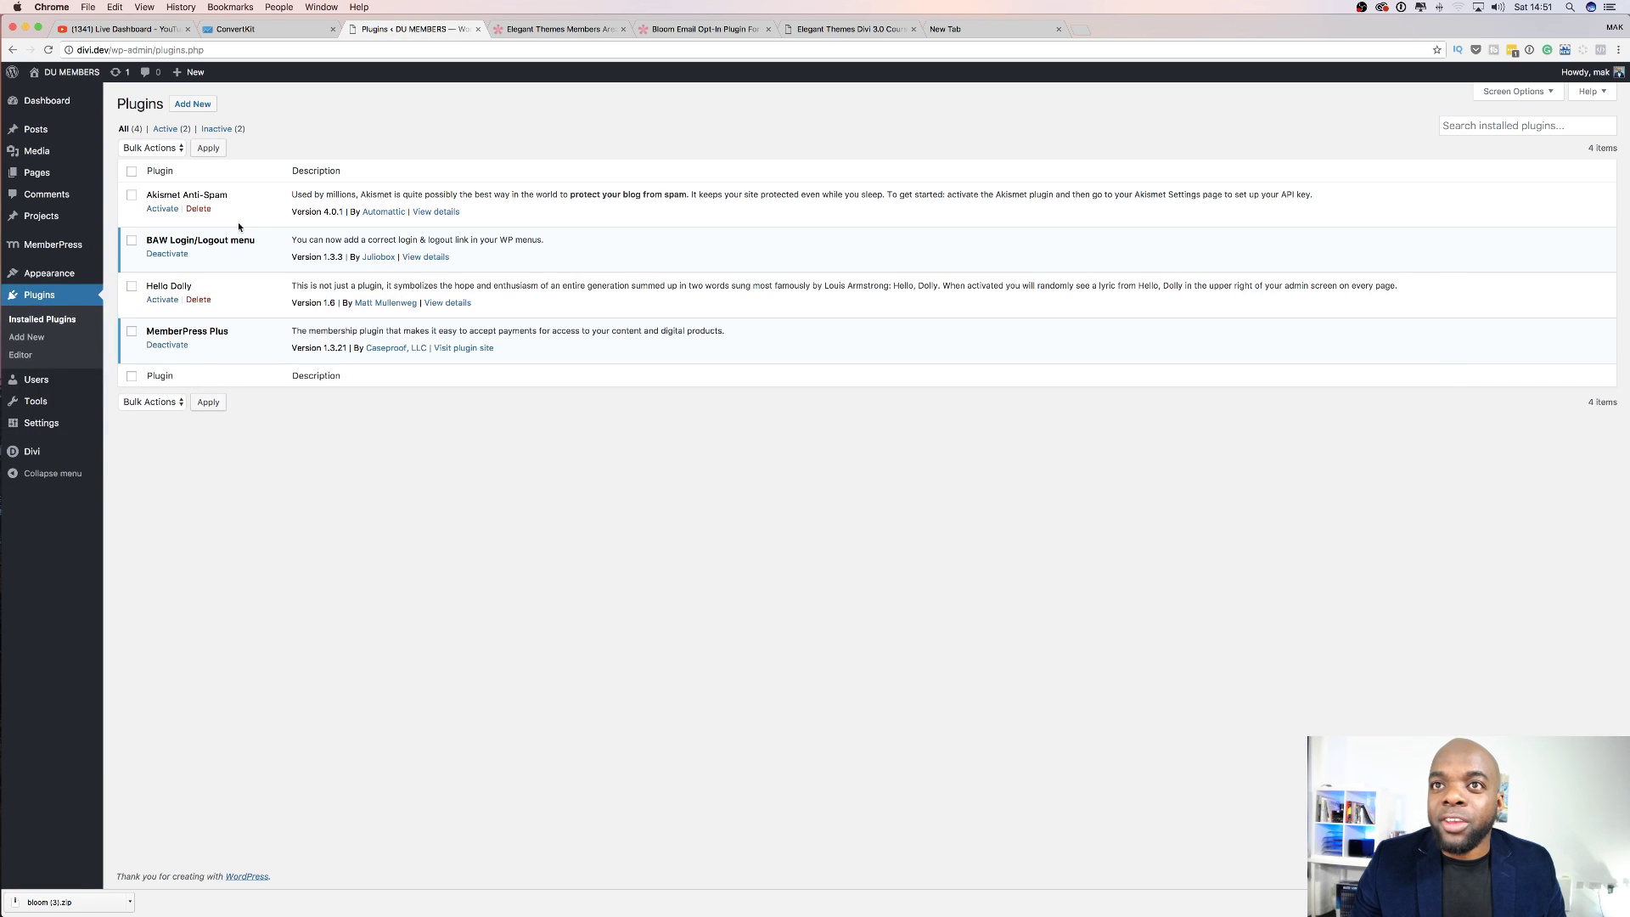
Upload bloom (3).zip from Downloads as a new plugin, then install and activate Bloom.
{"action": "left_click", "coordinate": [209, 113]}
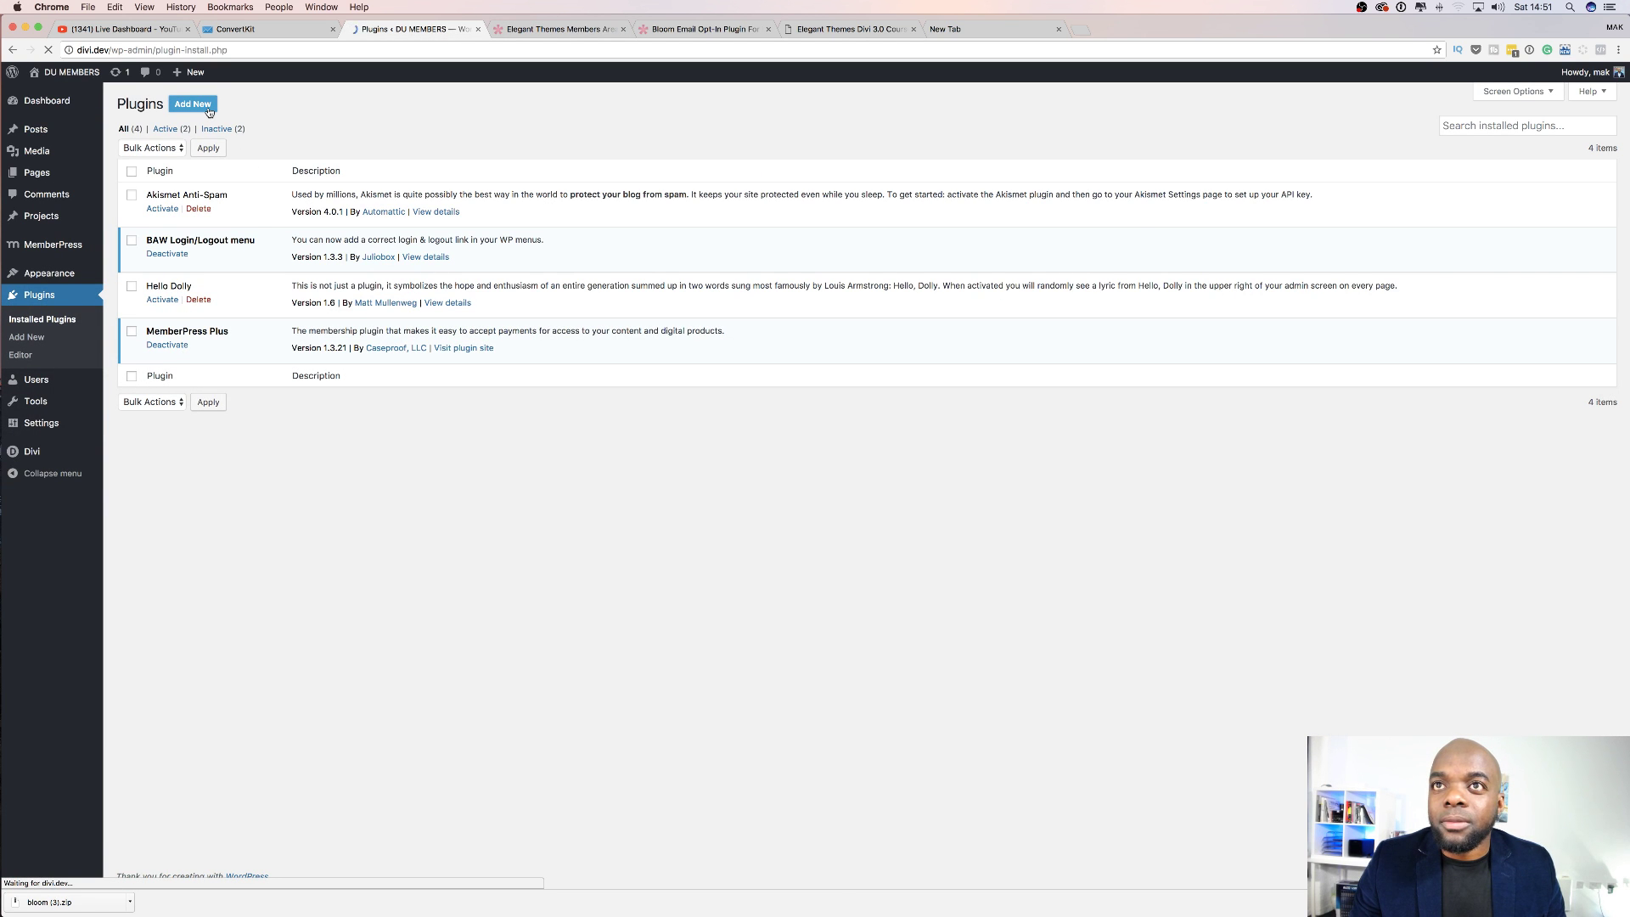
{"action": "left_click", "coordinate": [232, 104]}
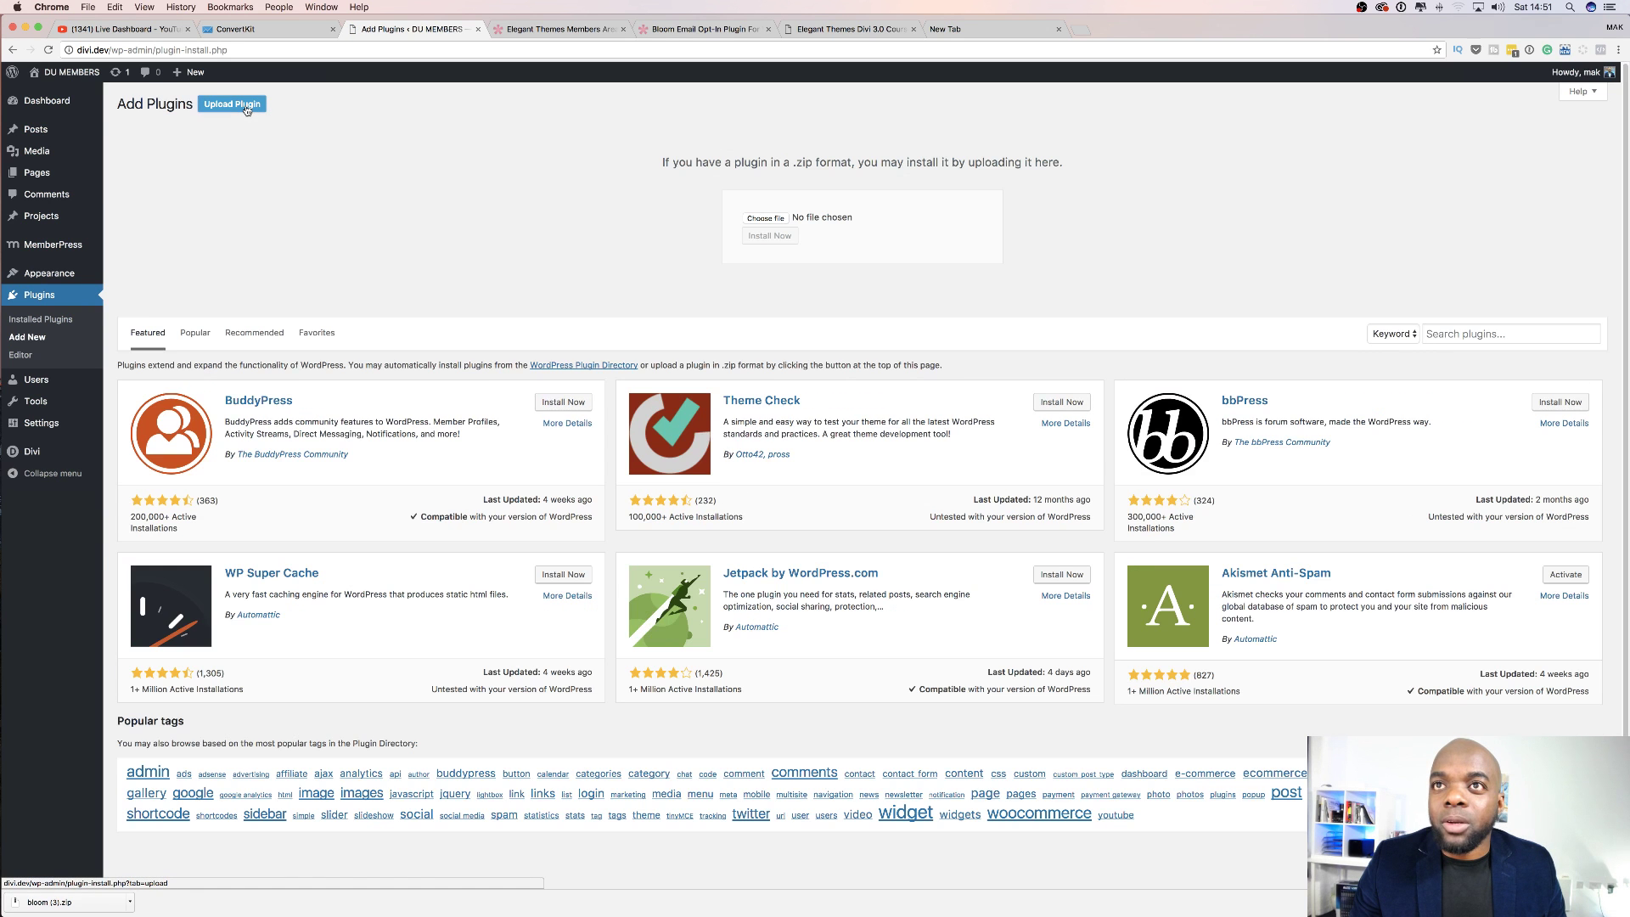
{"action": "left_click", "coordinate": [778, 220]}
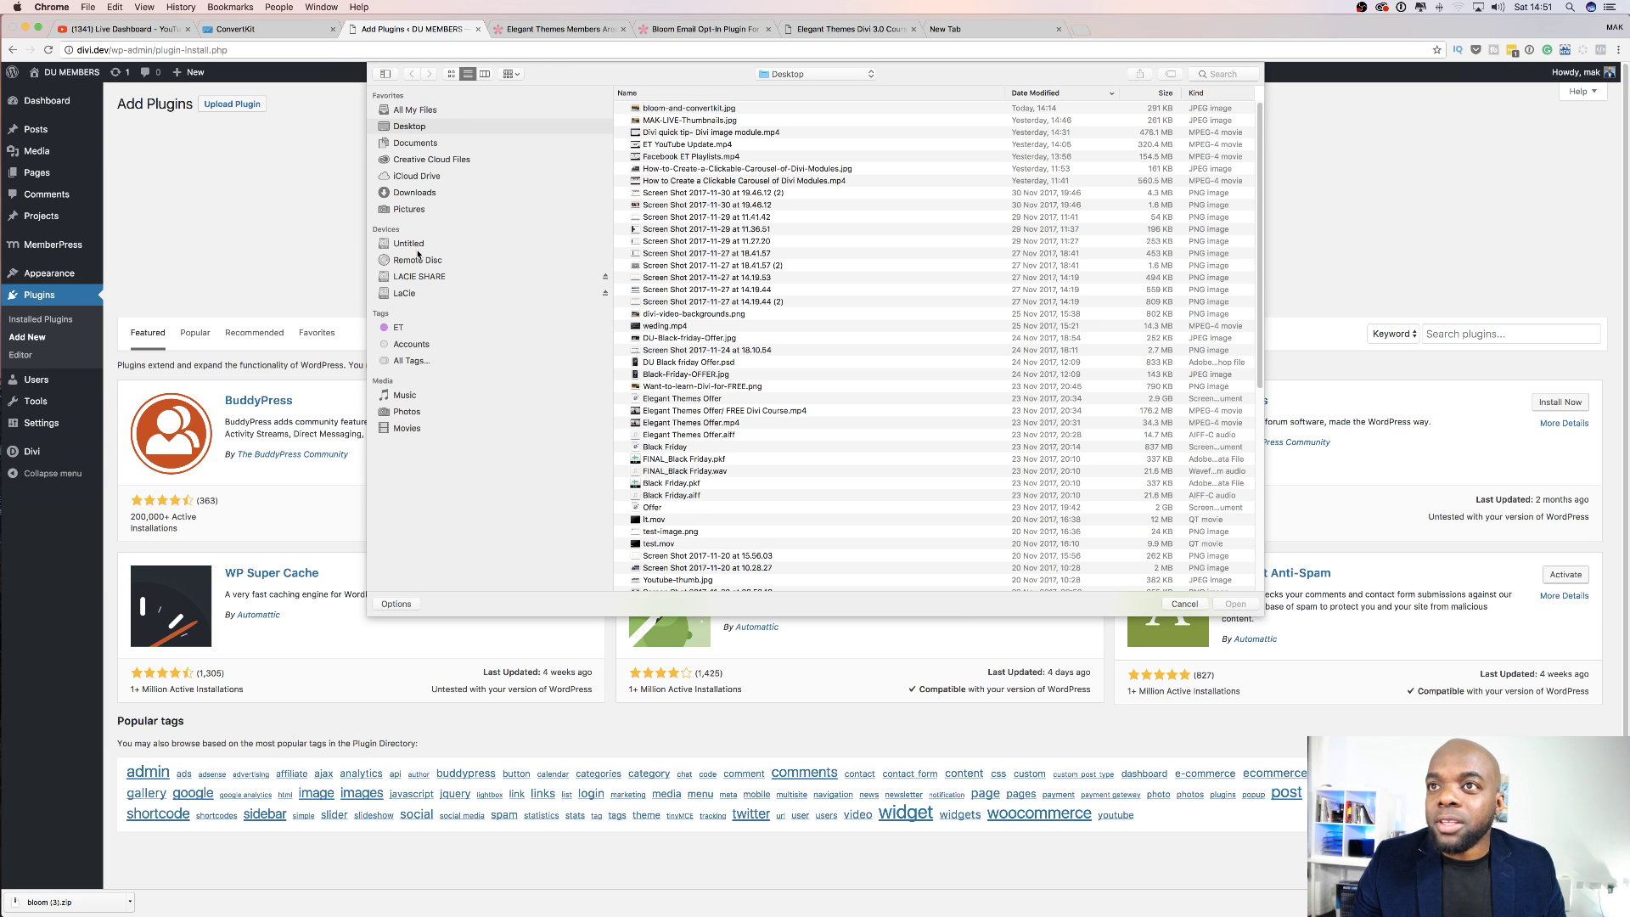
{"action": "left_click", "coordinate": [425, 195]}
{"action": "left_click", "coordinate": [672, 109]}
{"action": "double_click", "coordinate": [671, 109]}
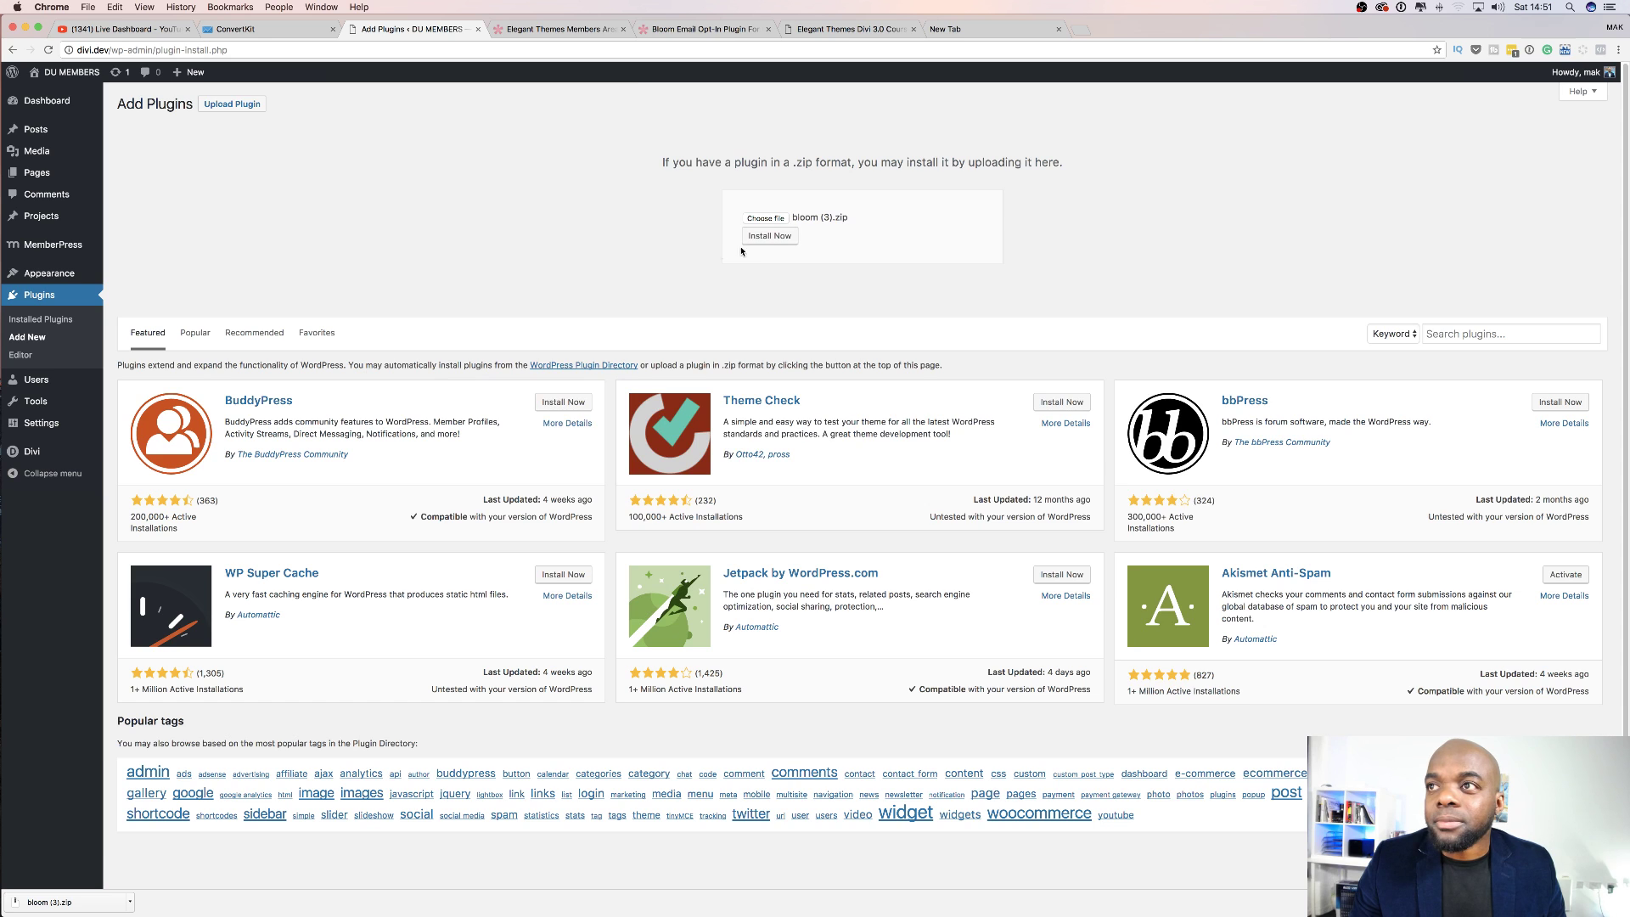
{"action": "left_click", "coordinate": [767, 240]}
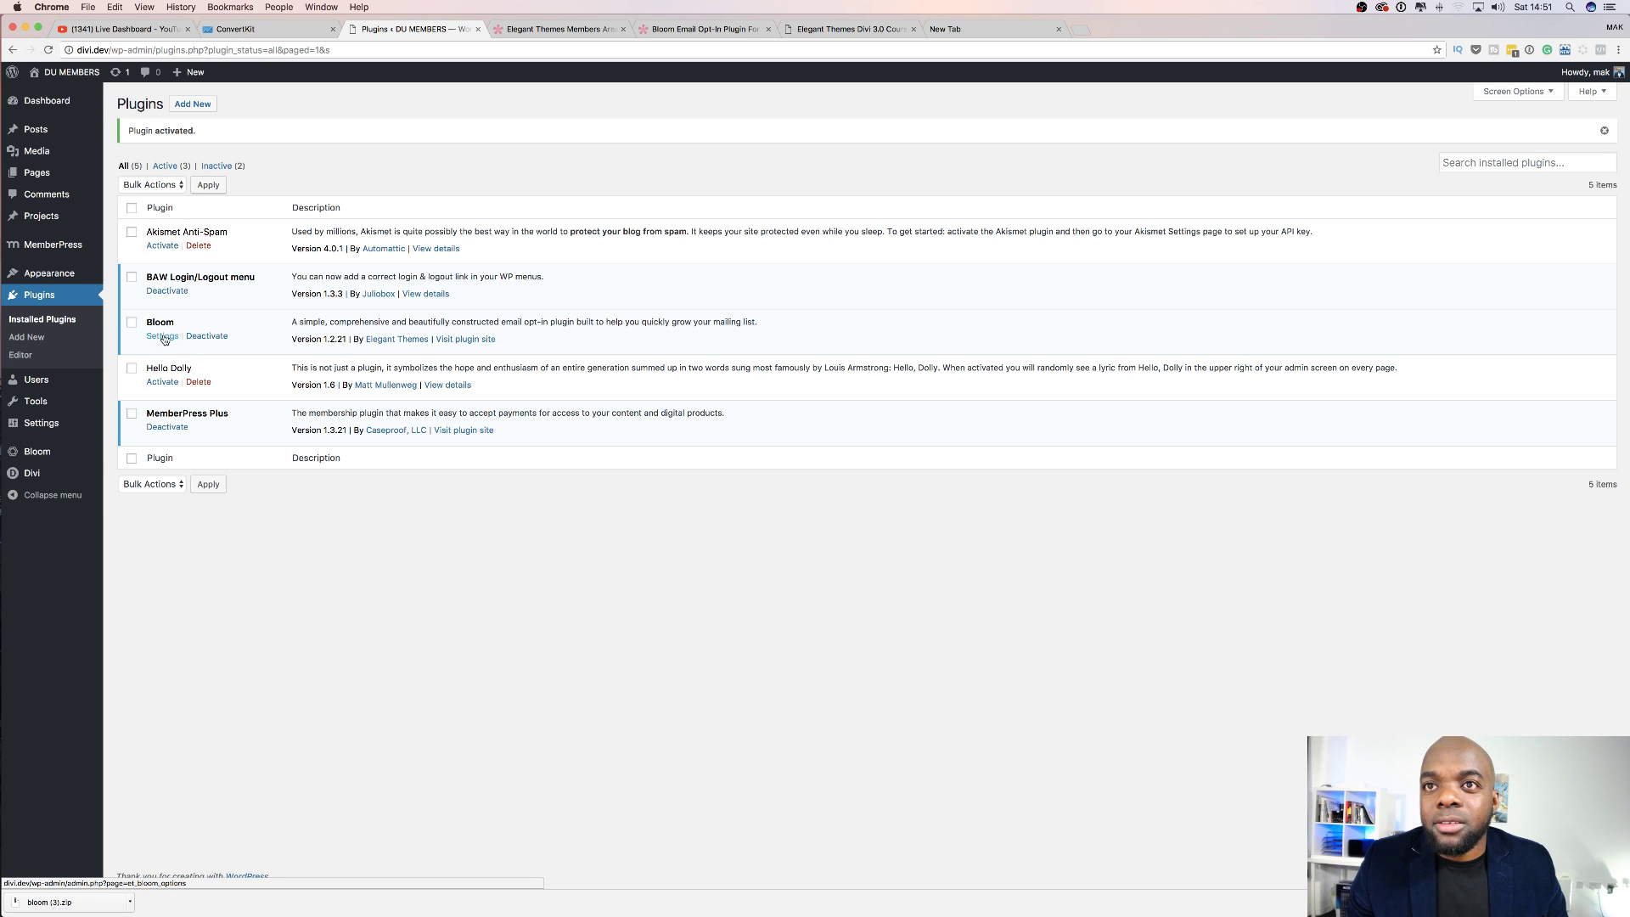
Go to Bloom > Optin Forms in the WordPress admin sidebar.
{"action": "mouse_move", "coordinate": [40, 459]}
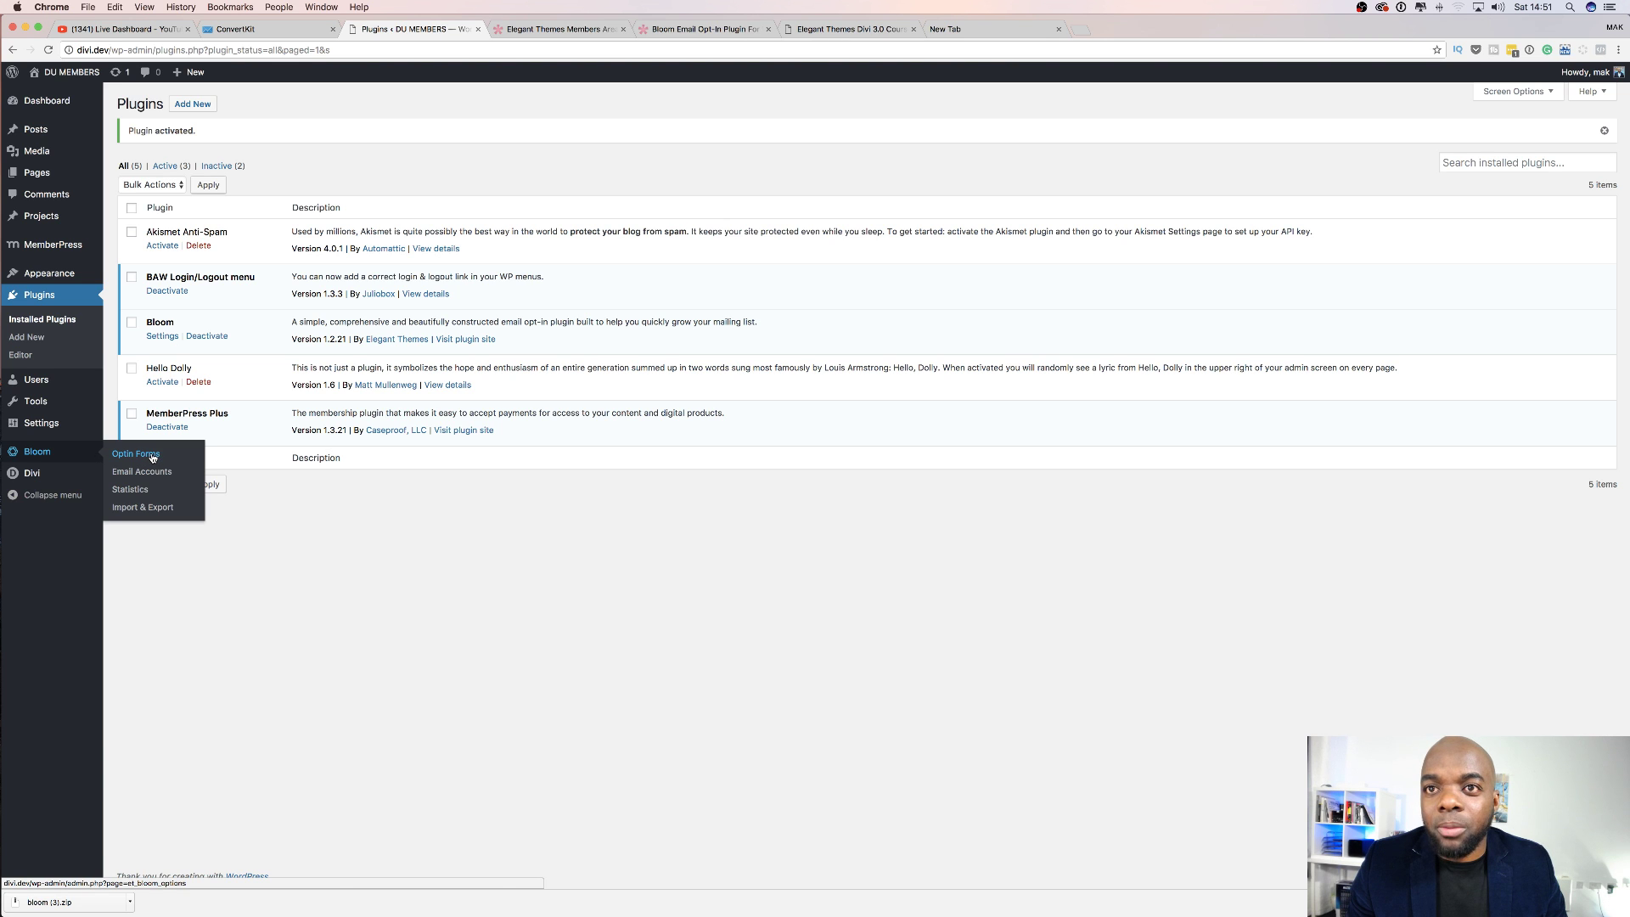
{"action": "left_click", "coordinate": [160, 337]}
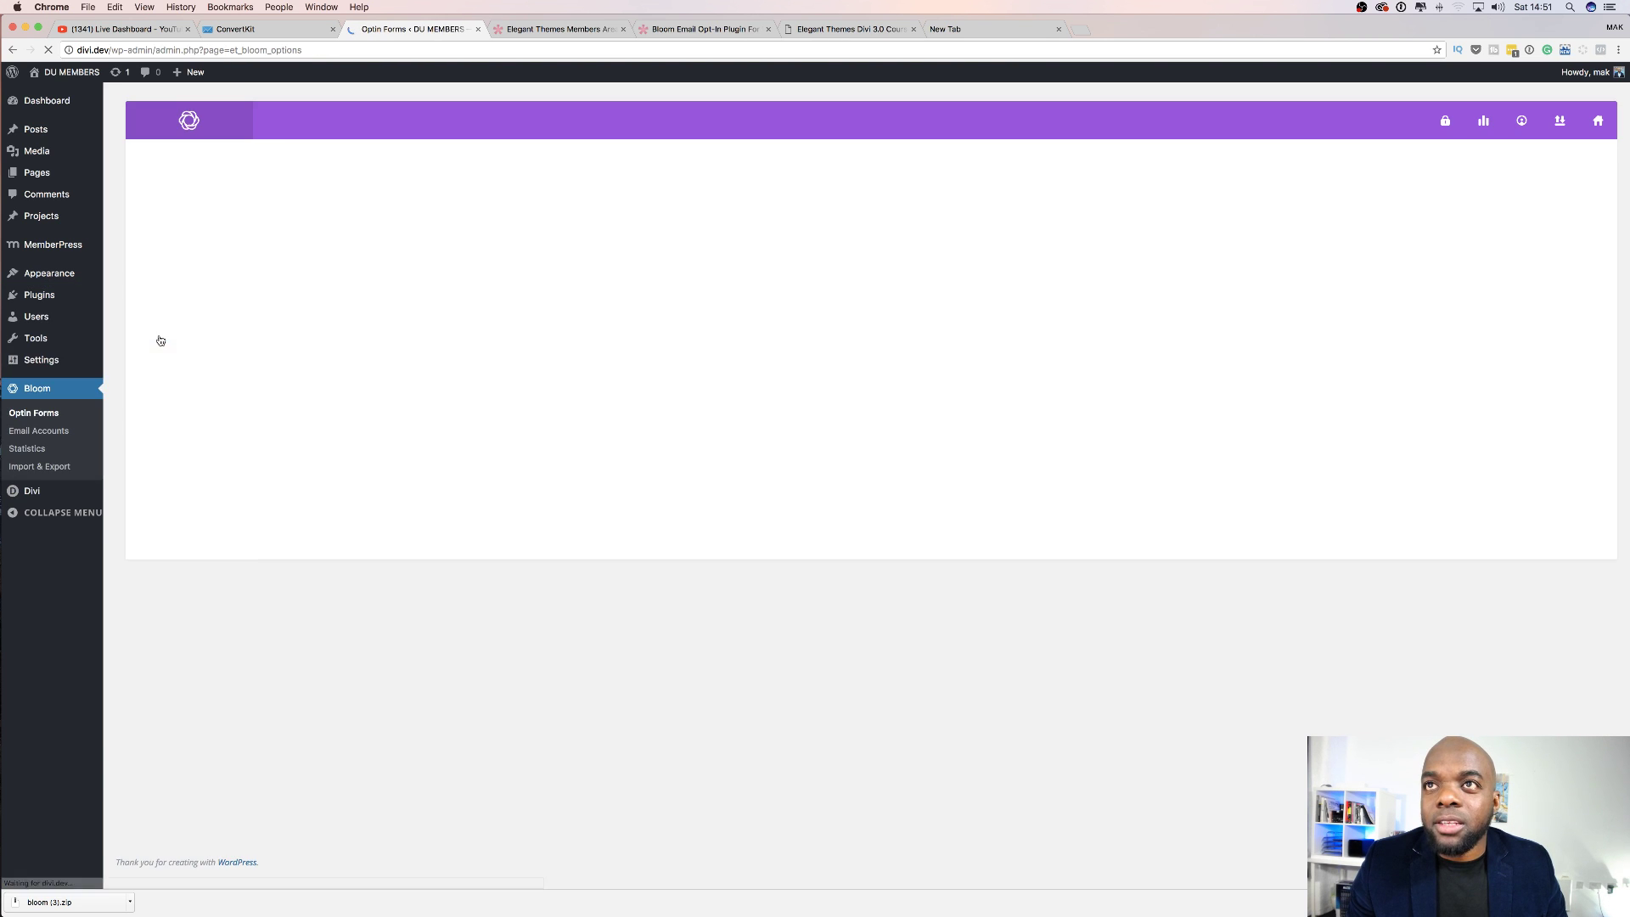
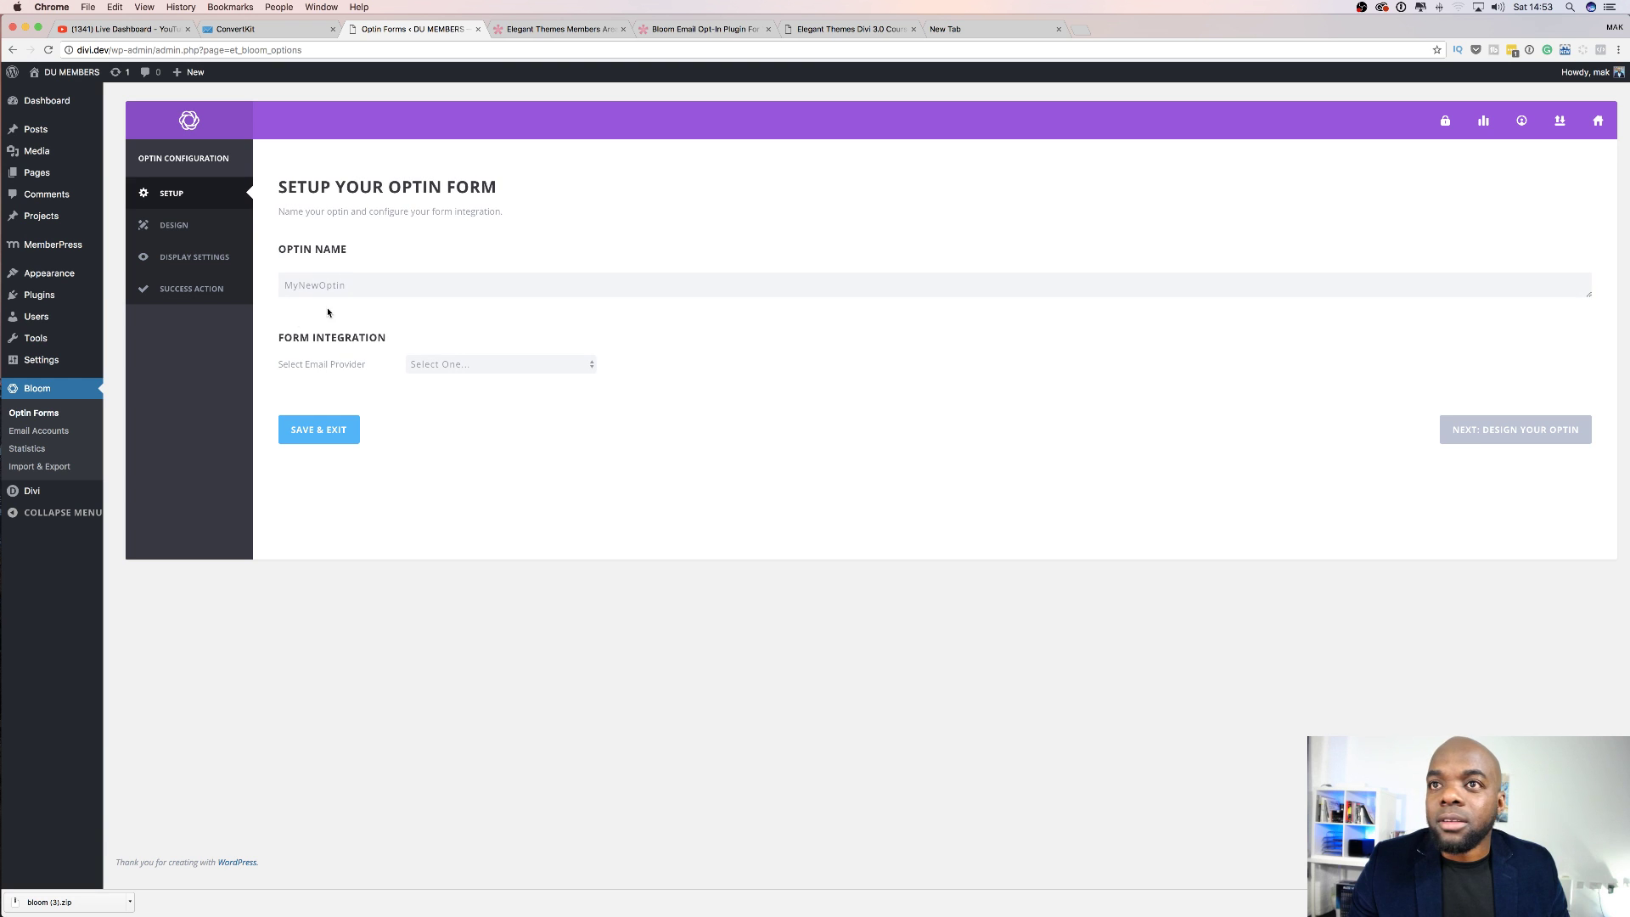
Replace the default optin name MyNewOptin with Test.
{"action": "double_click", "coordinate": [350, 284]}
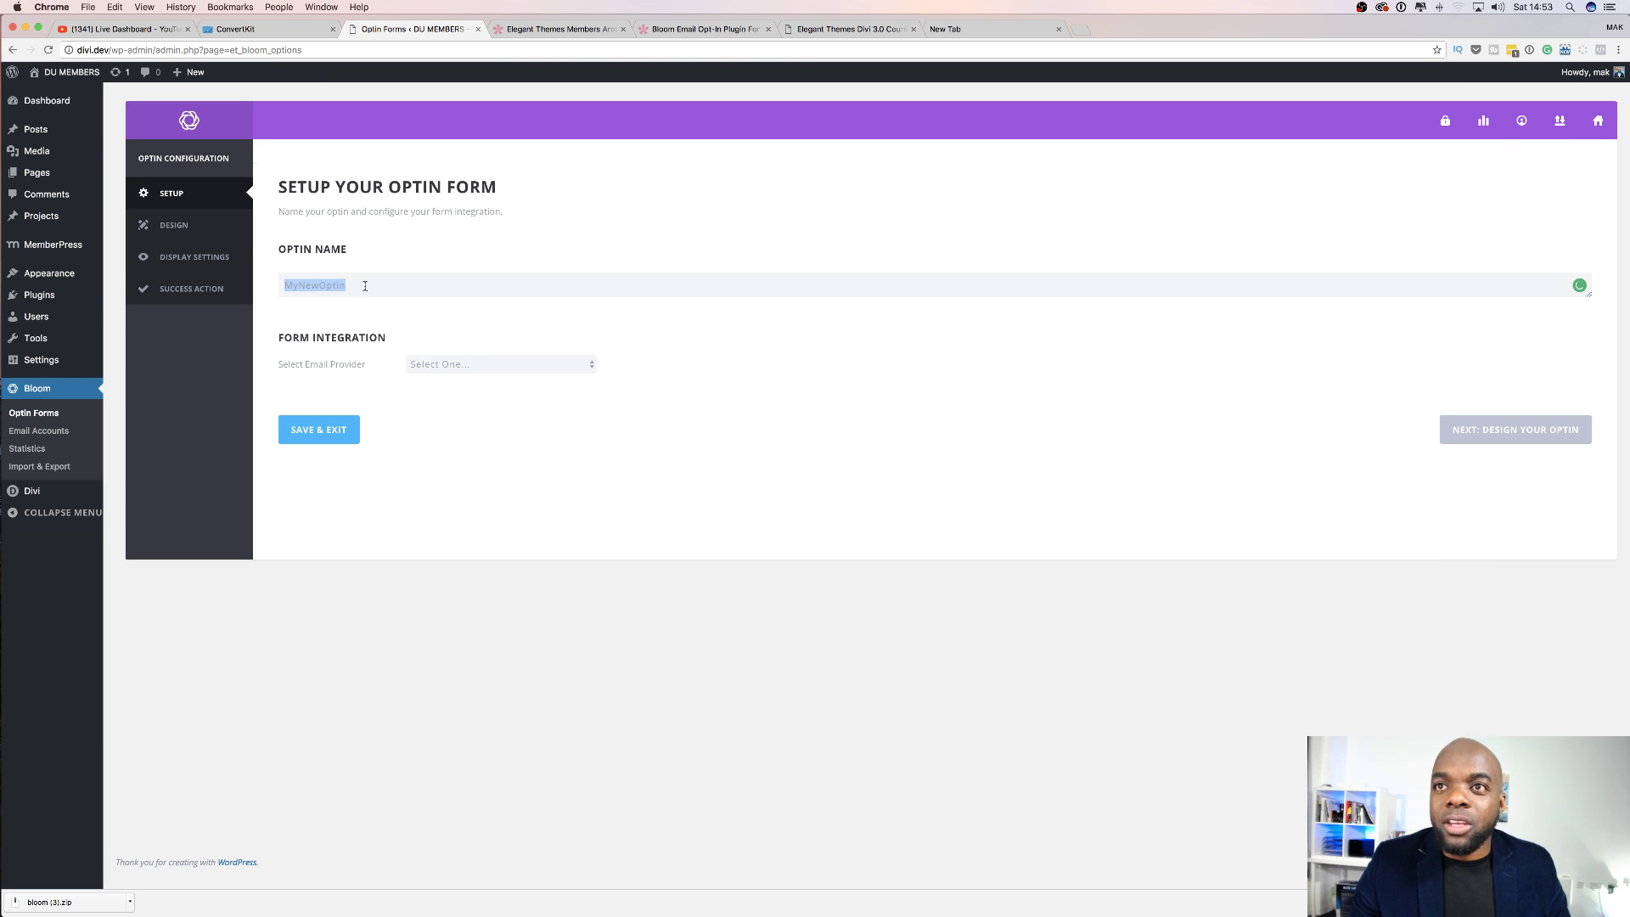
{"action": "type", "text": "Test"}
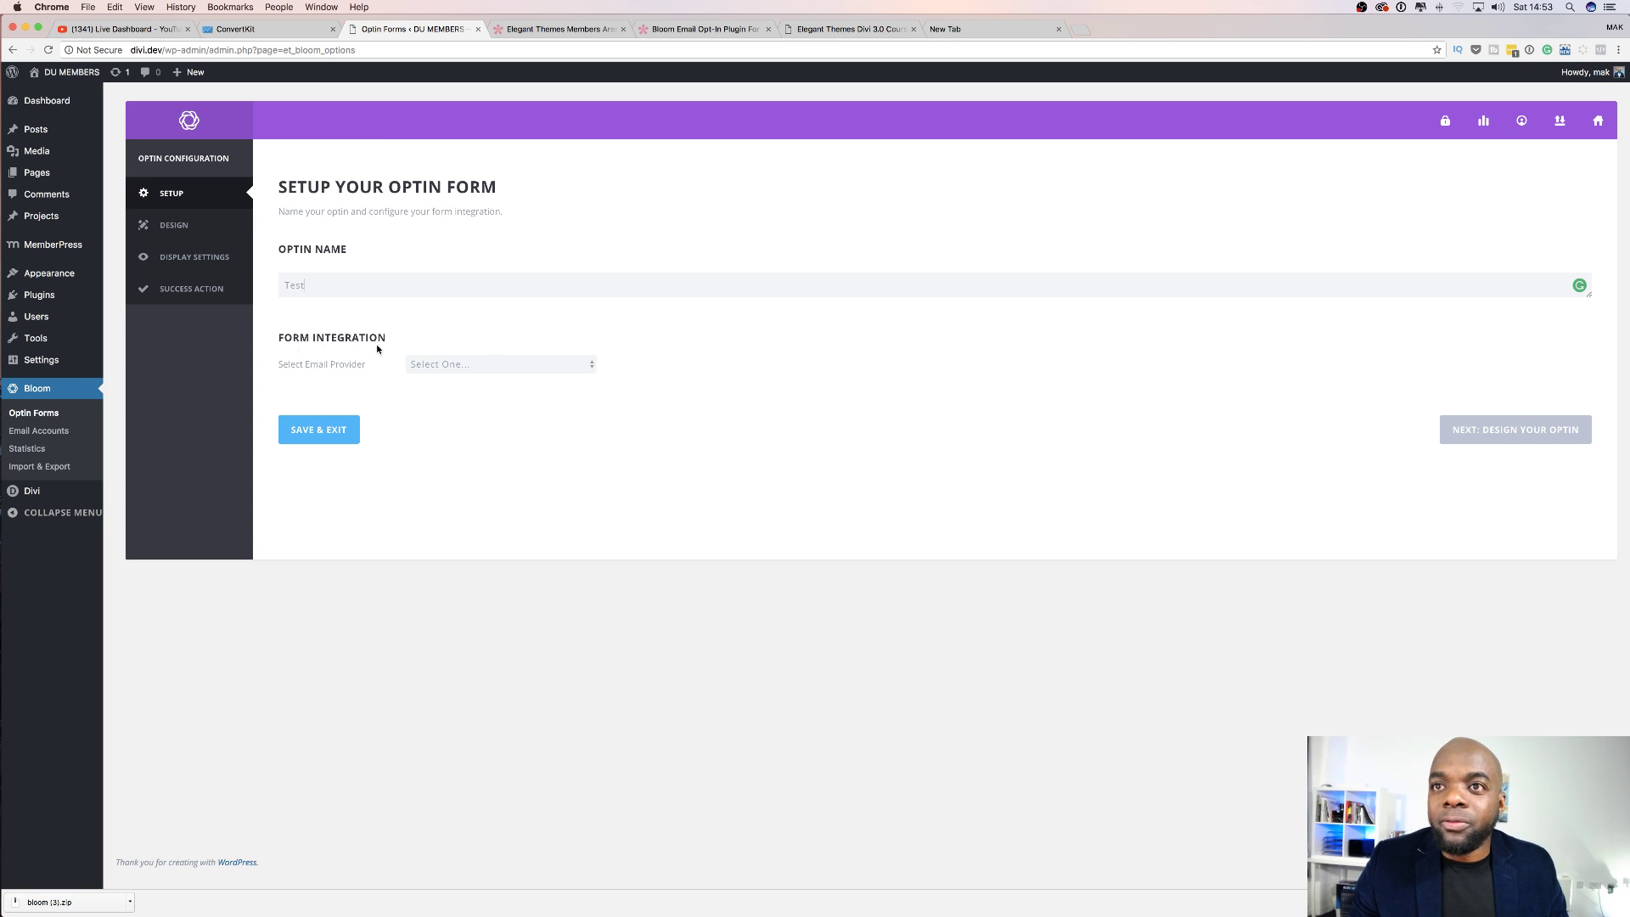
Set the email provider to ConvertKit, pick its account and the Test list, then view ConvertKit.
{"action": "left_click", "coordinate": [451, 365]}
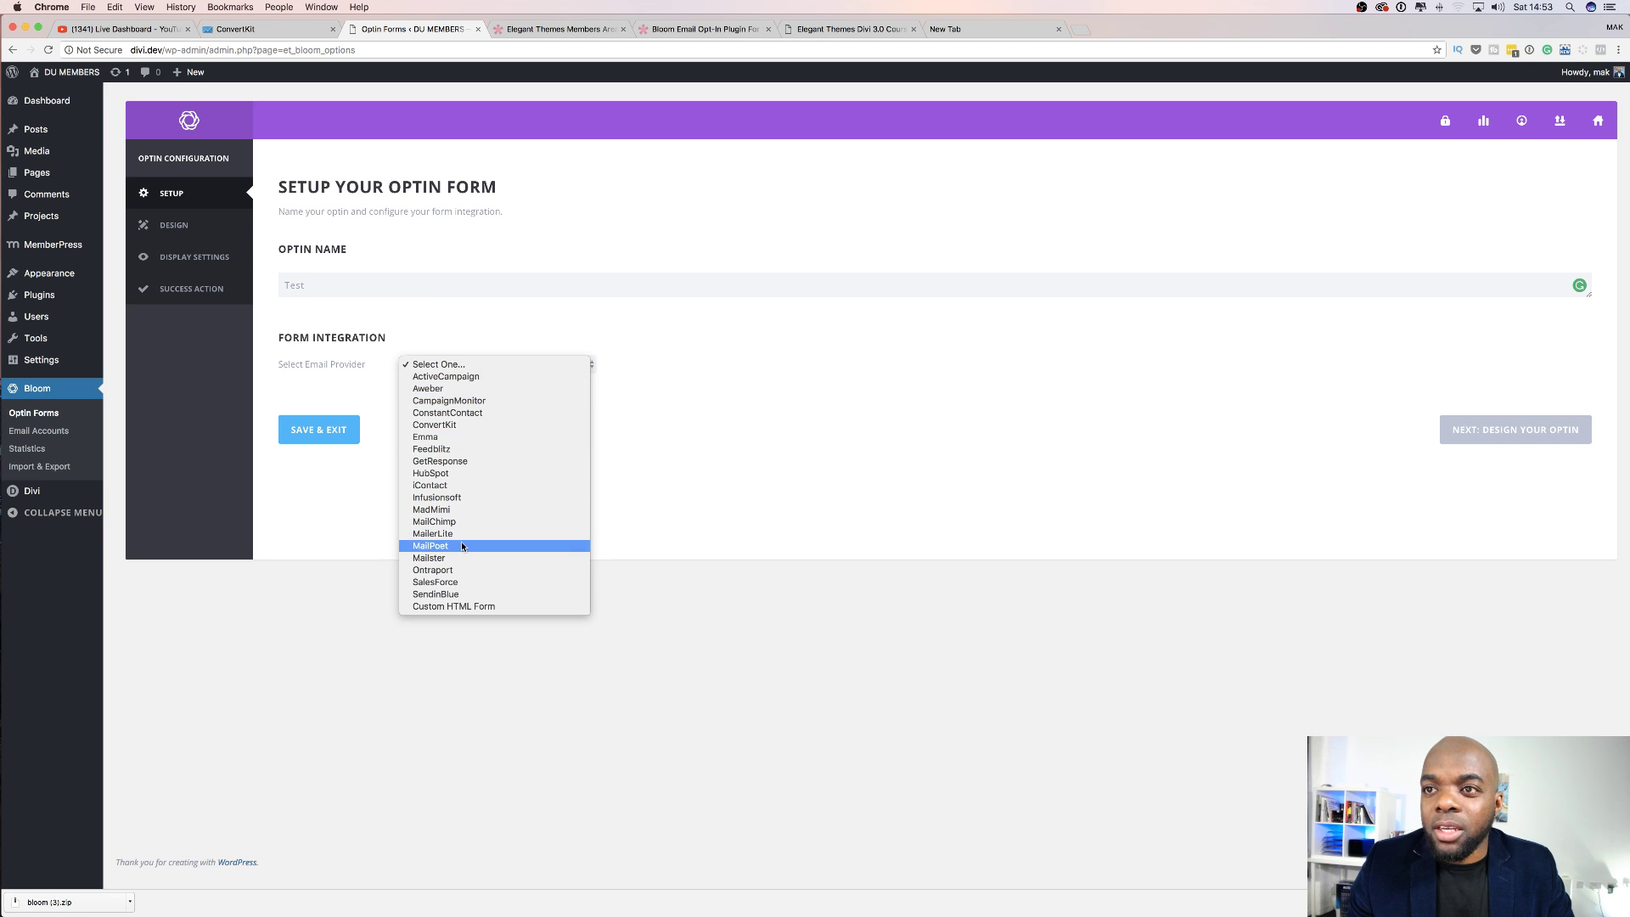
{"action": "left_click", "coordinate": [444, 424]}
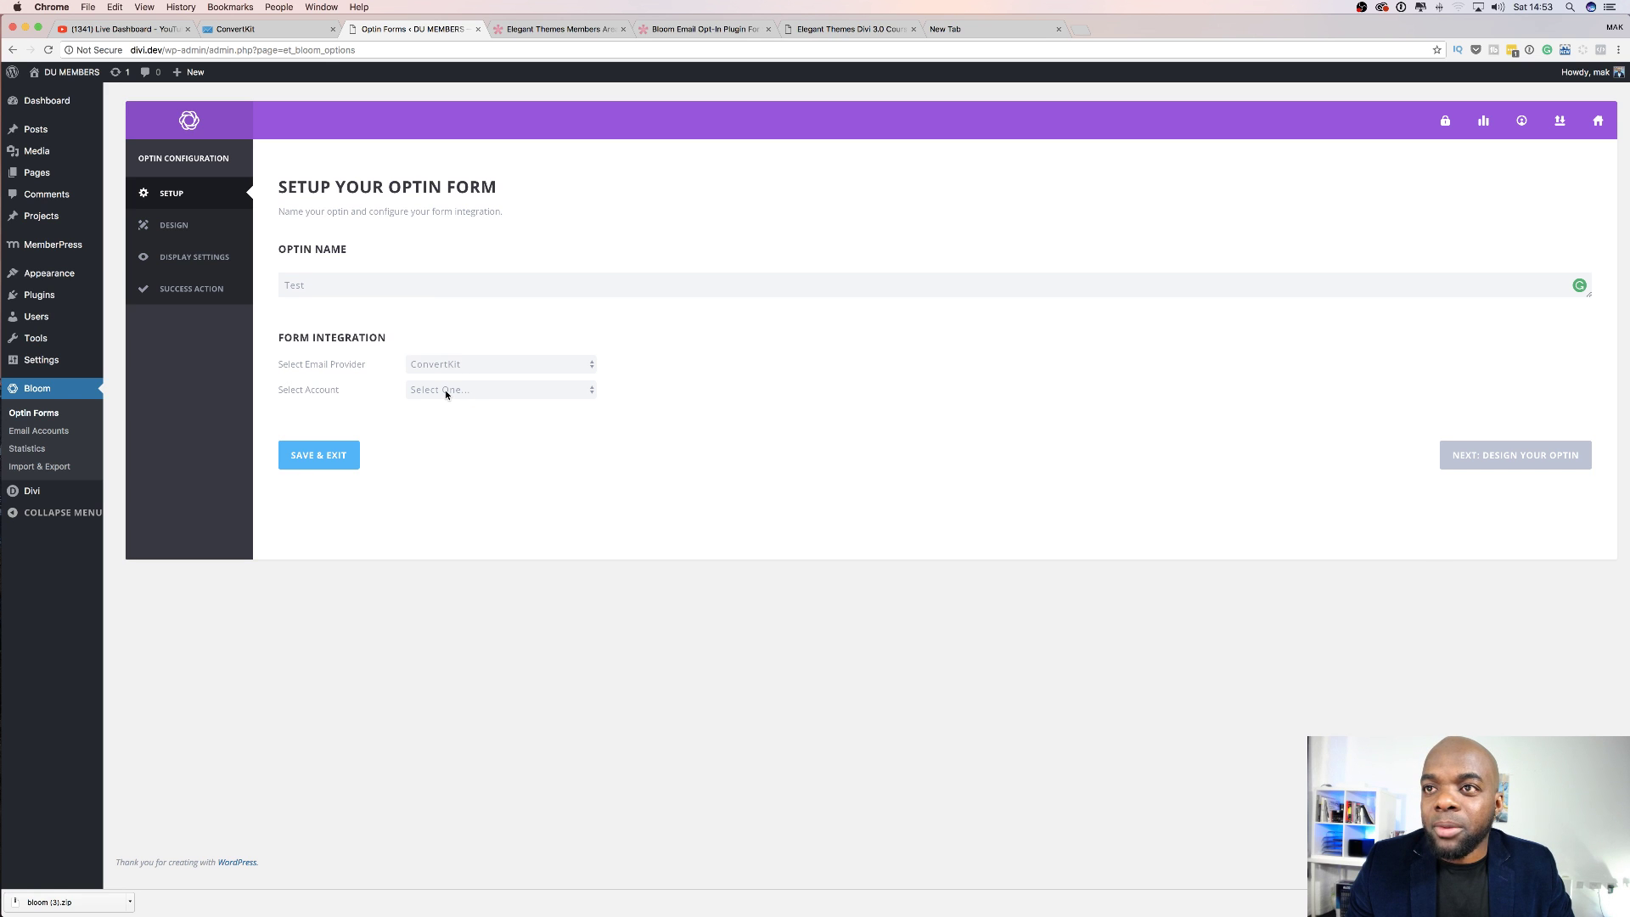
{"action": "left_click", "coordinate": [443, 390]}
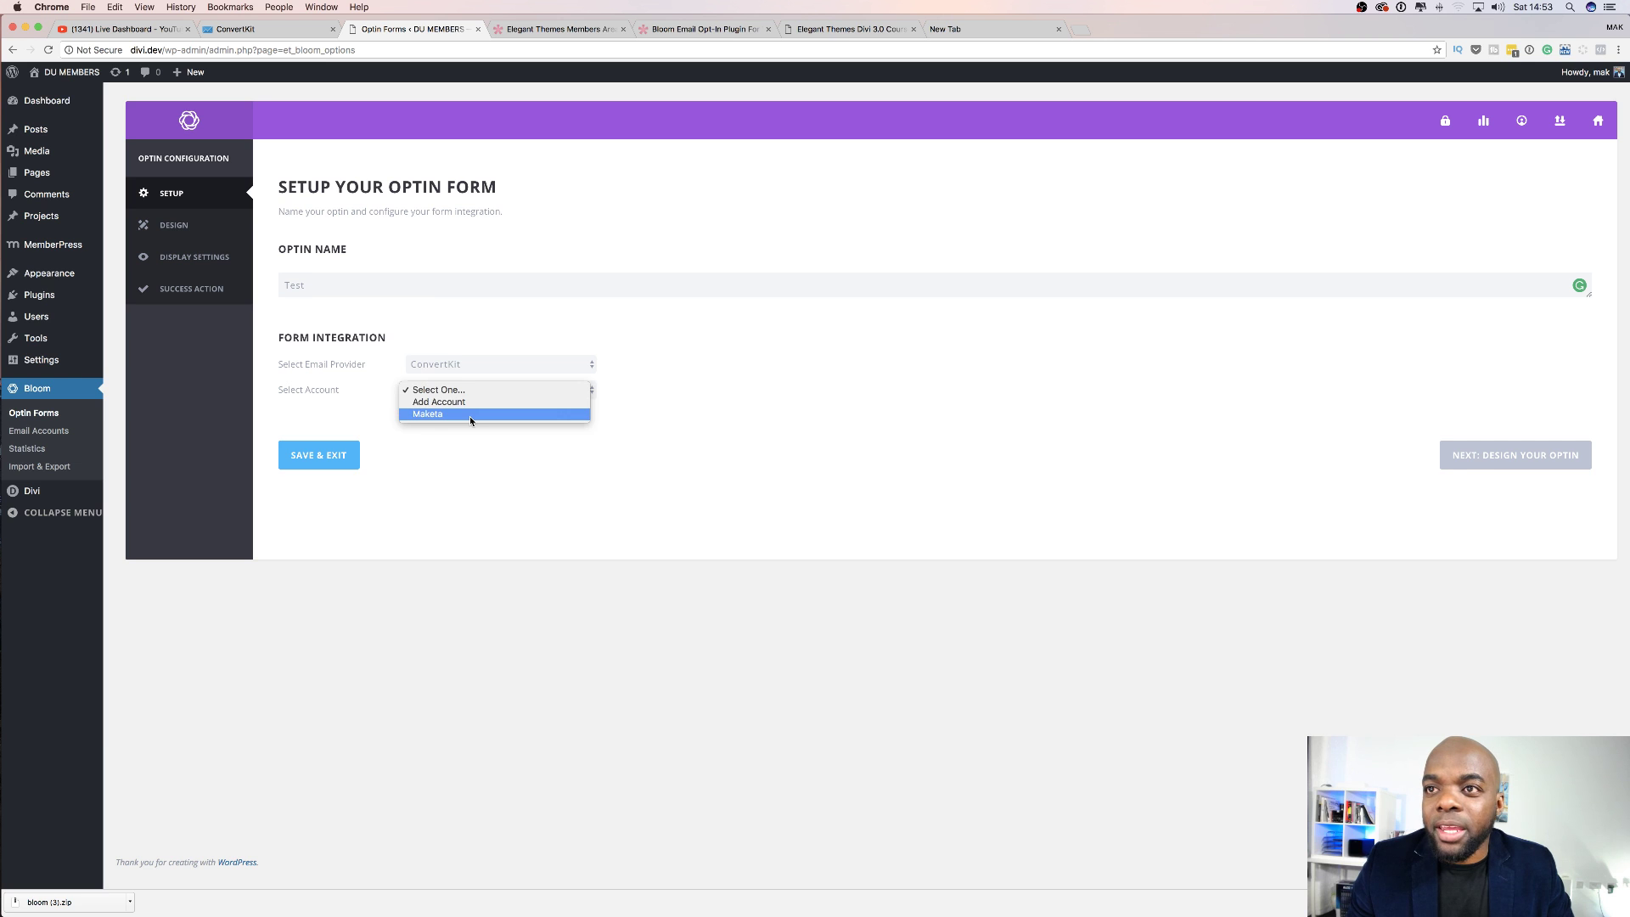
{"action": "left_click", "coordinate": [471, 415]}
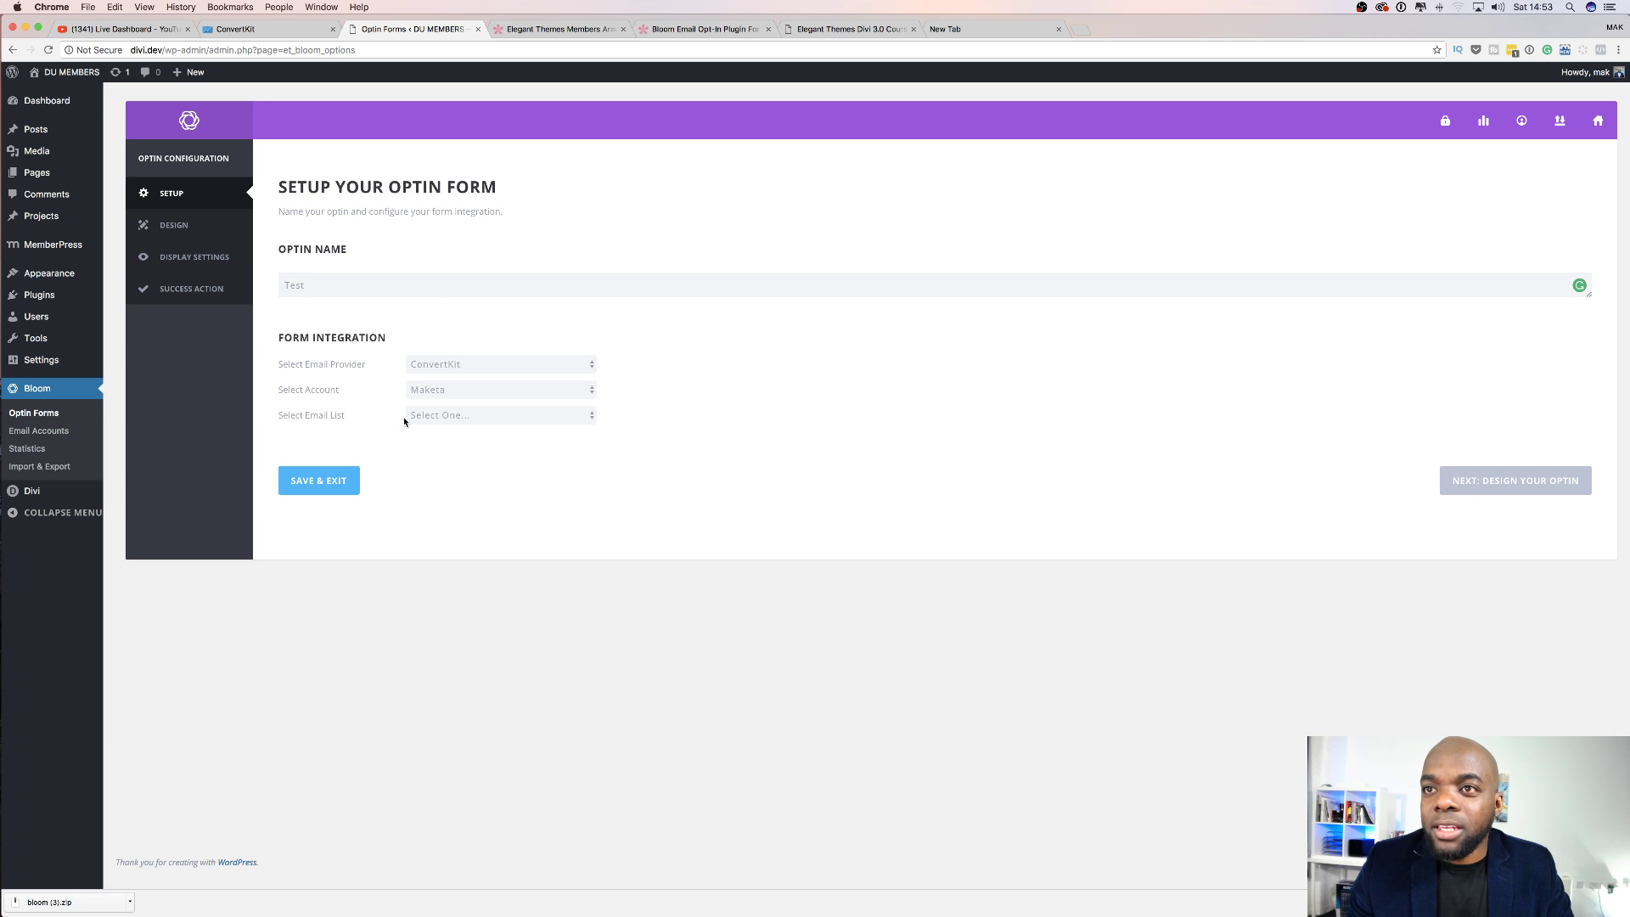
{"action": "left_click", "coordinate": [464, 417]}
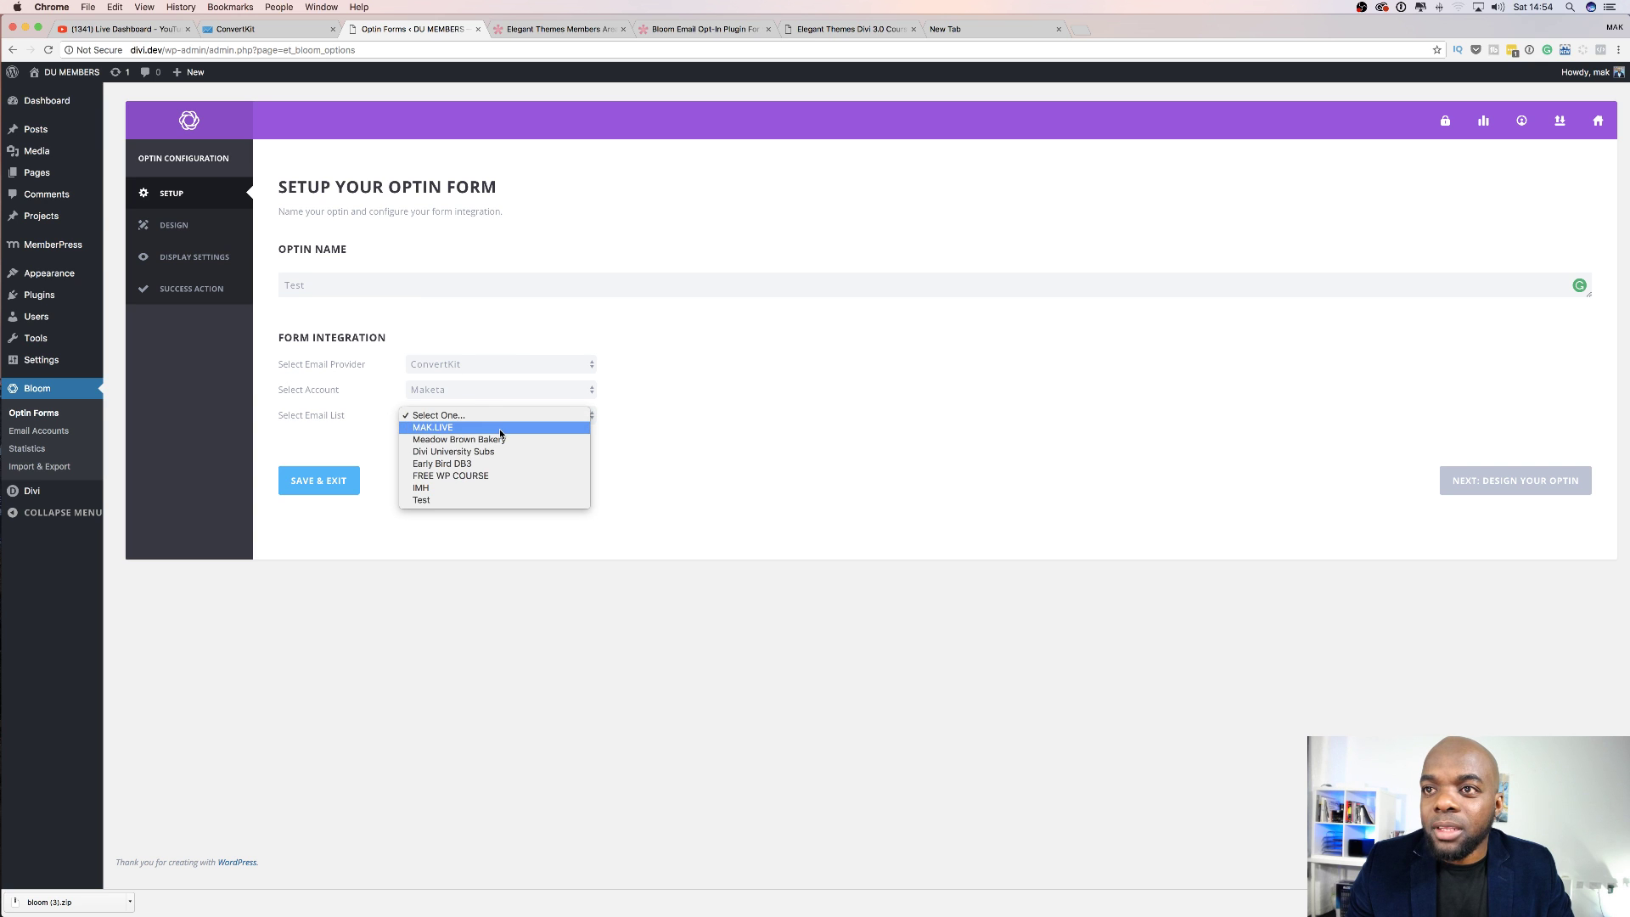
{"action": "left_click", "coordinate": [438, 501]}
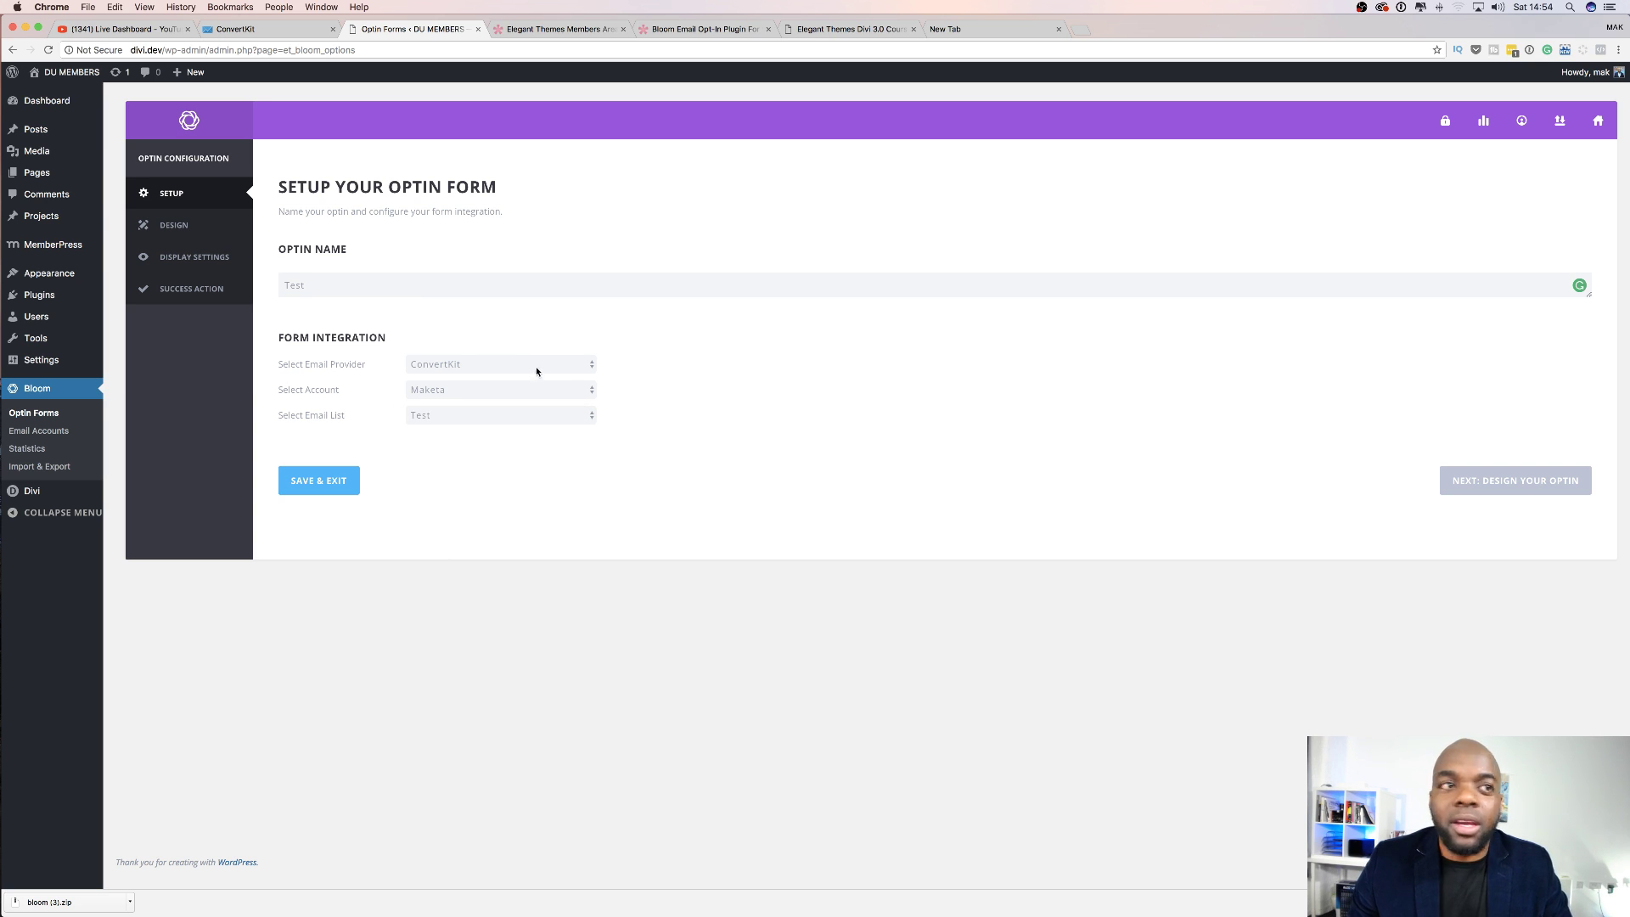
{"action": "left_click", "coordinate": [265, 29]}
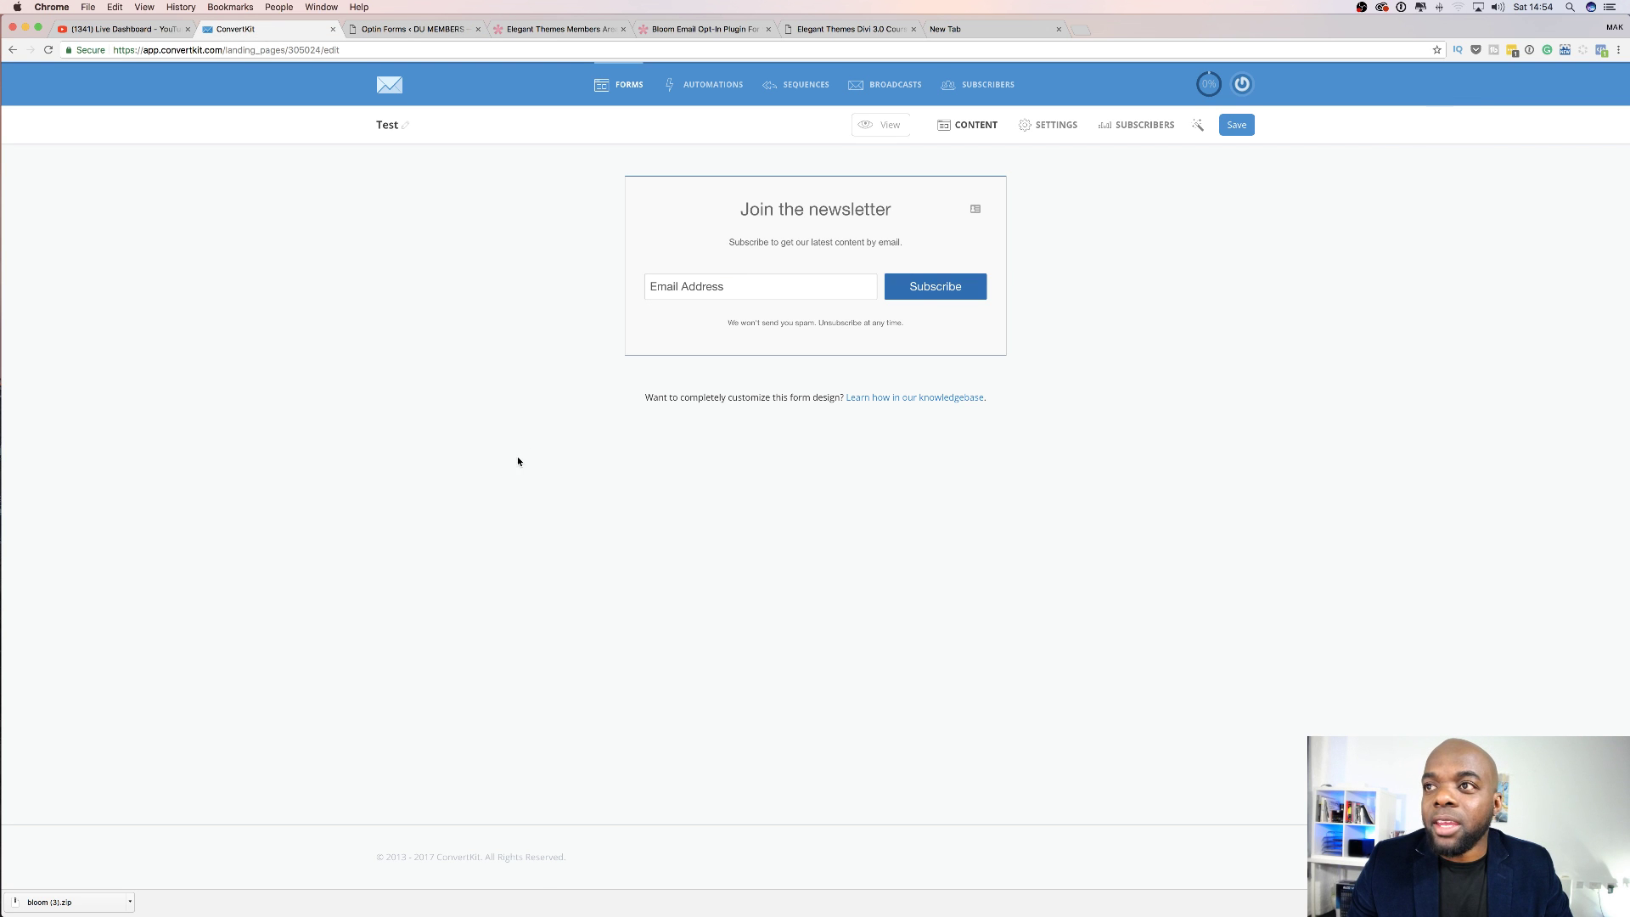
Check ConvertKit's Forms grid for the Test form, then go back to Bloom's optin setup.
{"action": "left_click", "coordinate": [404, 88]}
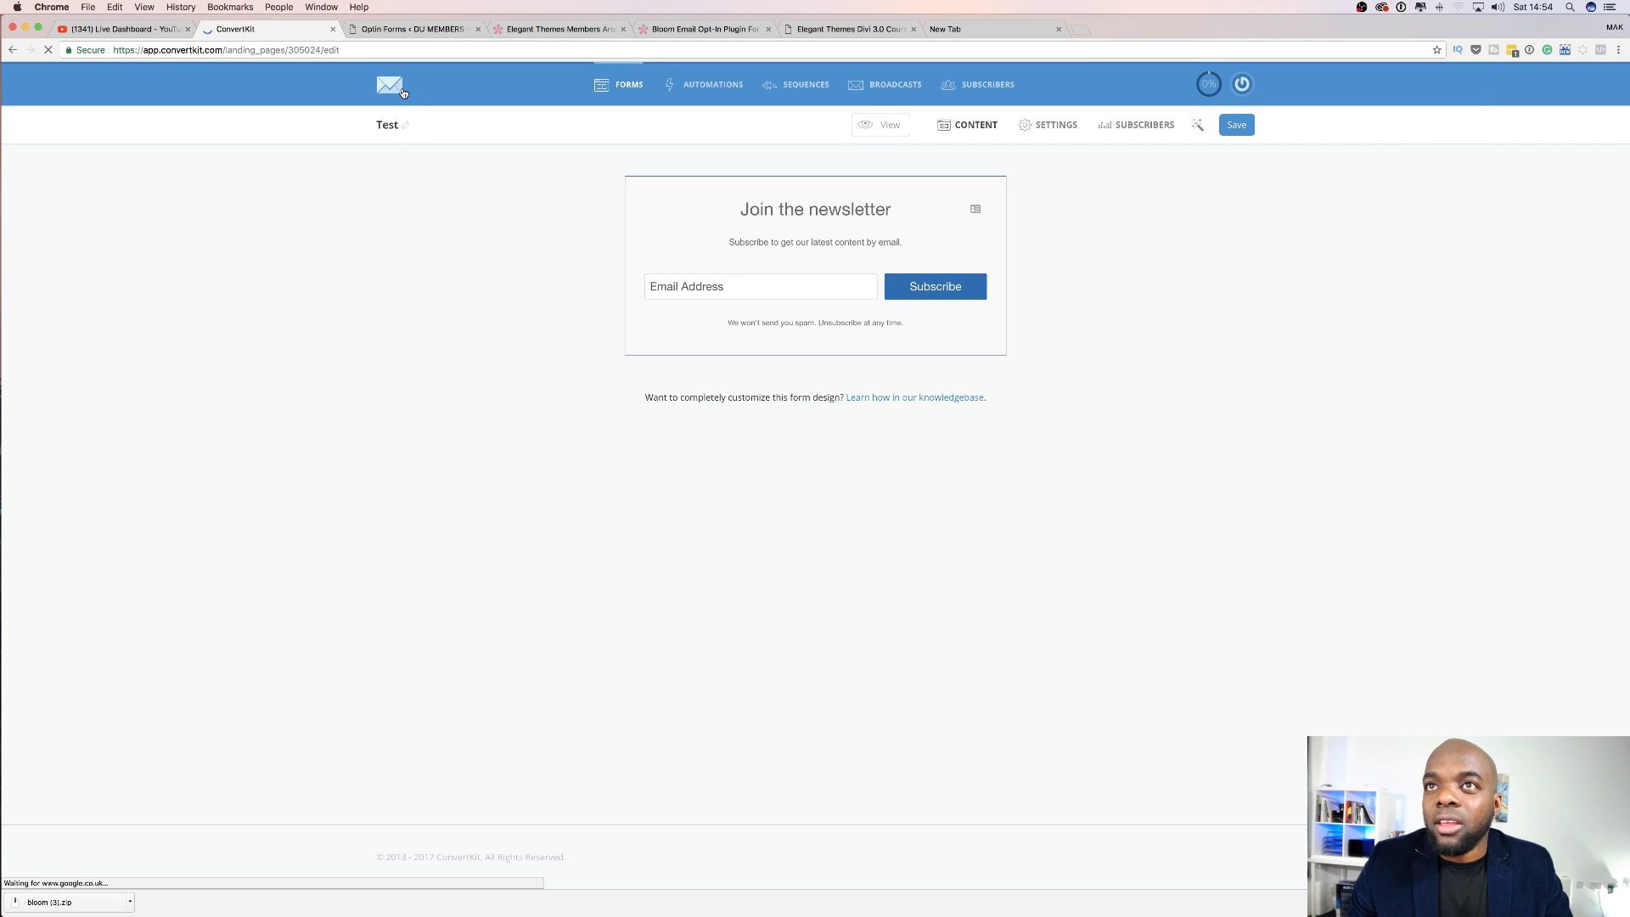
{"action": "scroll", "coordinate": [514, 619], "scroll_direction": "down", "scroll_amount": 5}
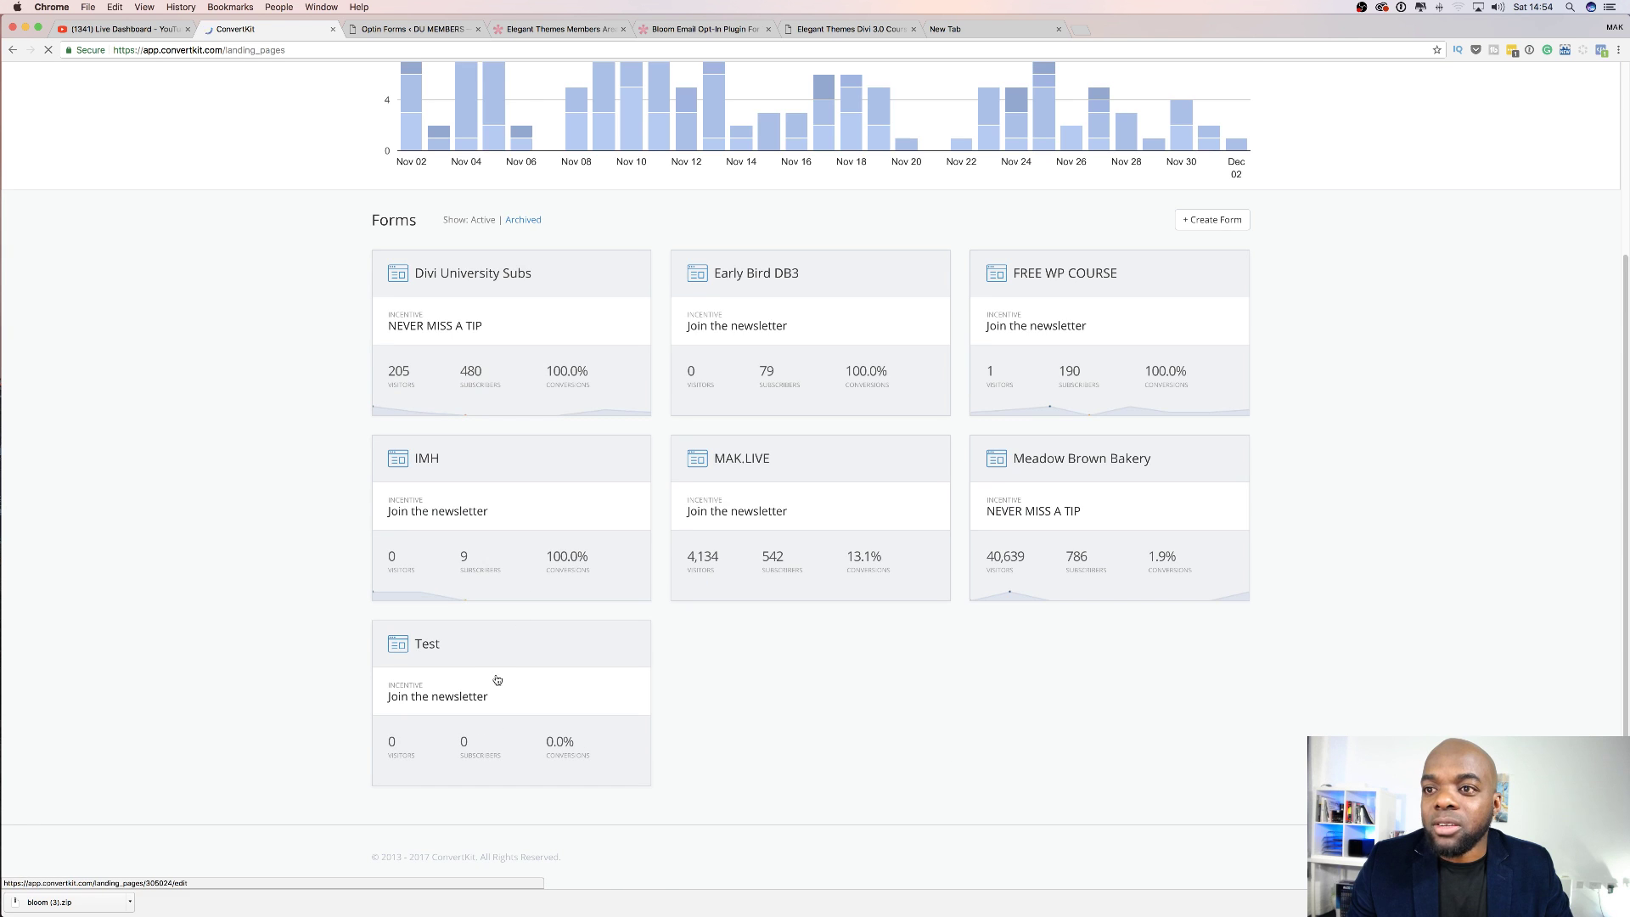
{"action": "left_click", "coordinate": [420, 32]}
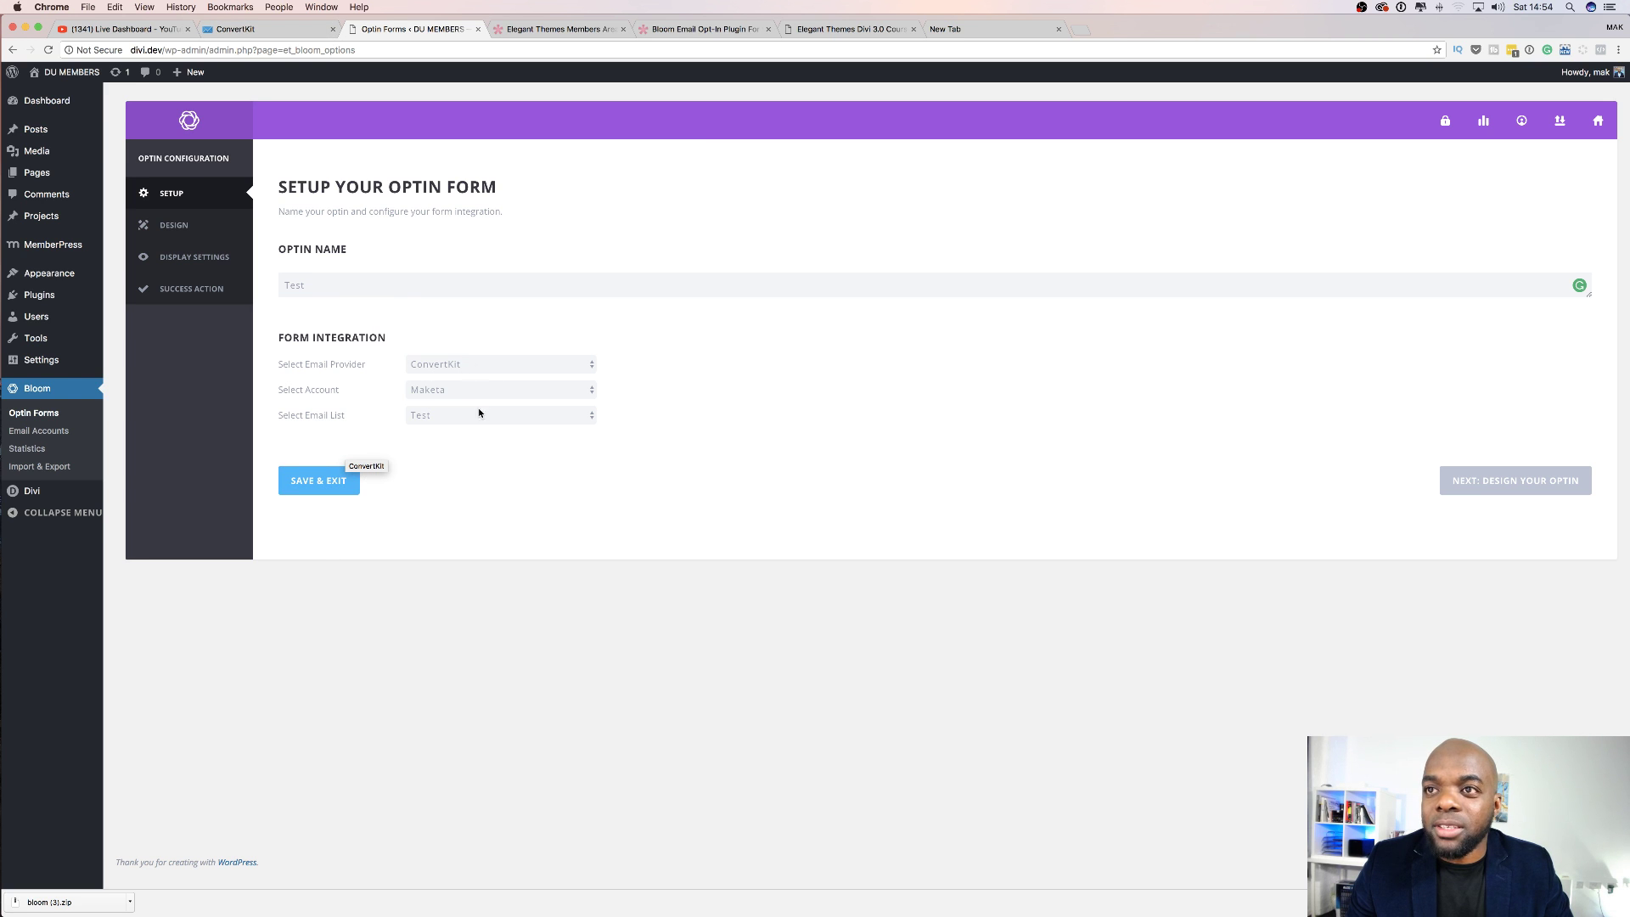
Save & Exit the Test optin, then reopen it from its gear icon in Active Optins.
{"action": "left_click", "coordinate": [341, 481]}
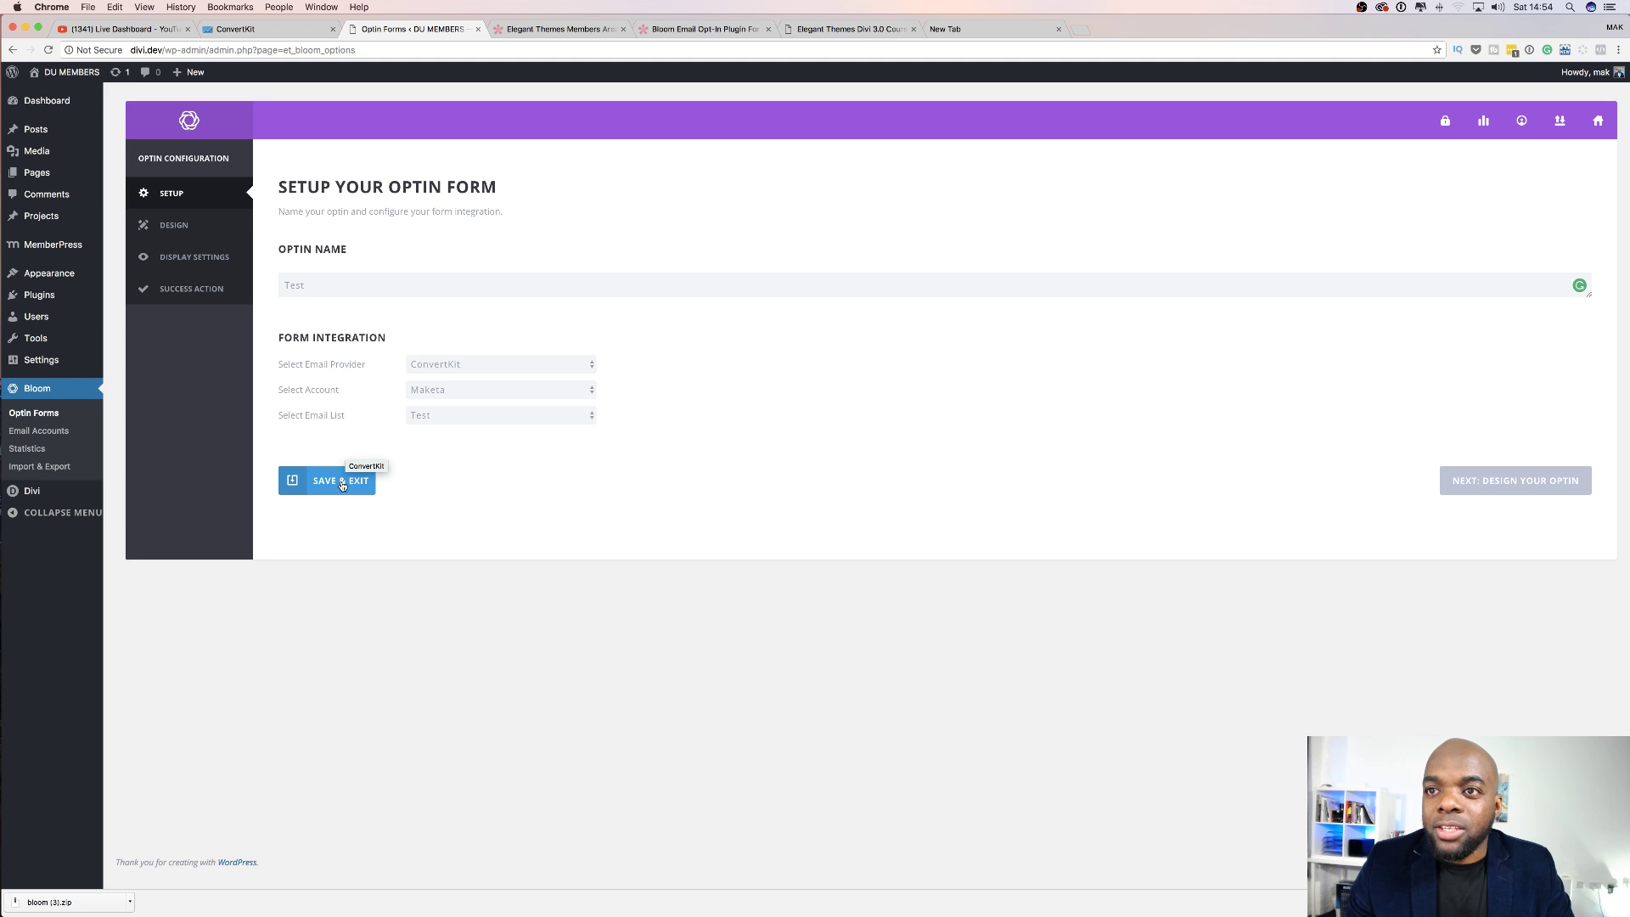
{"action": "left_click", "coordinate": [336, 483]}
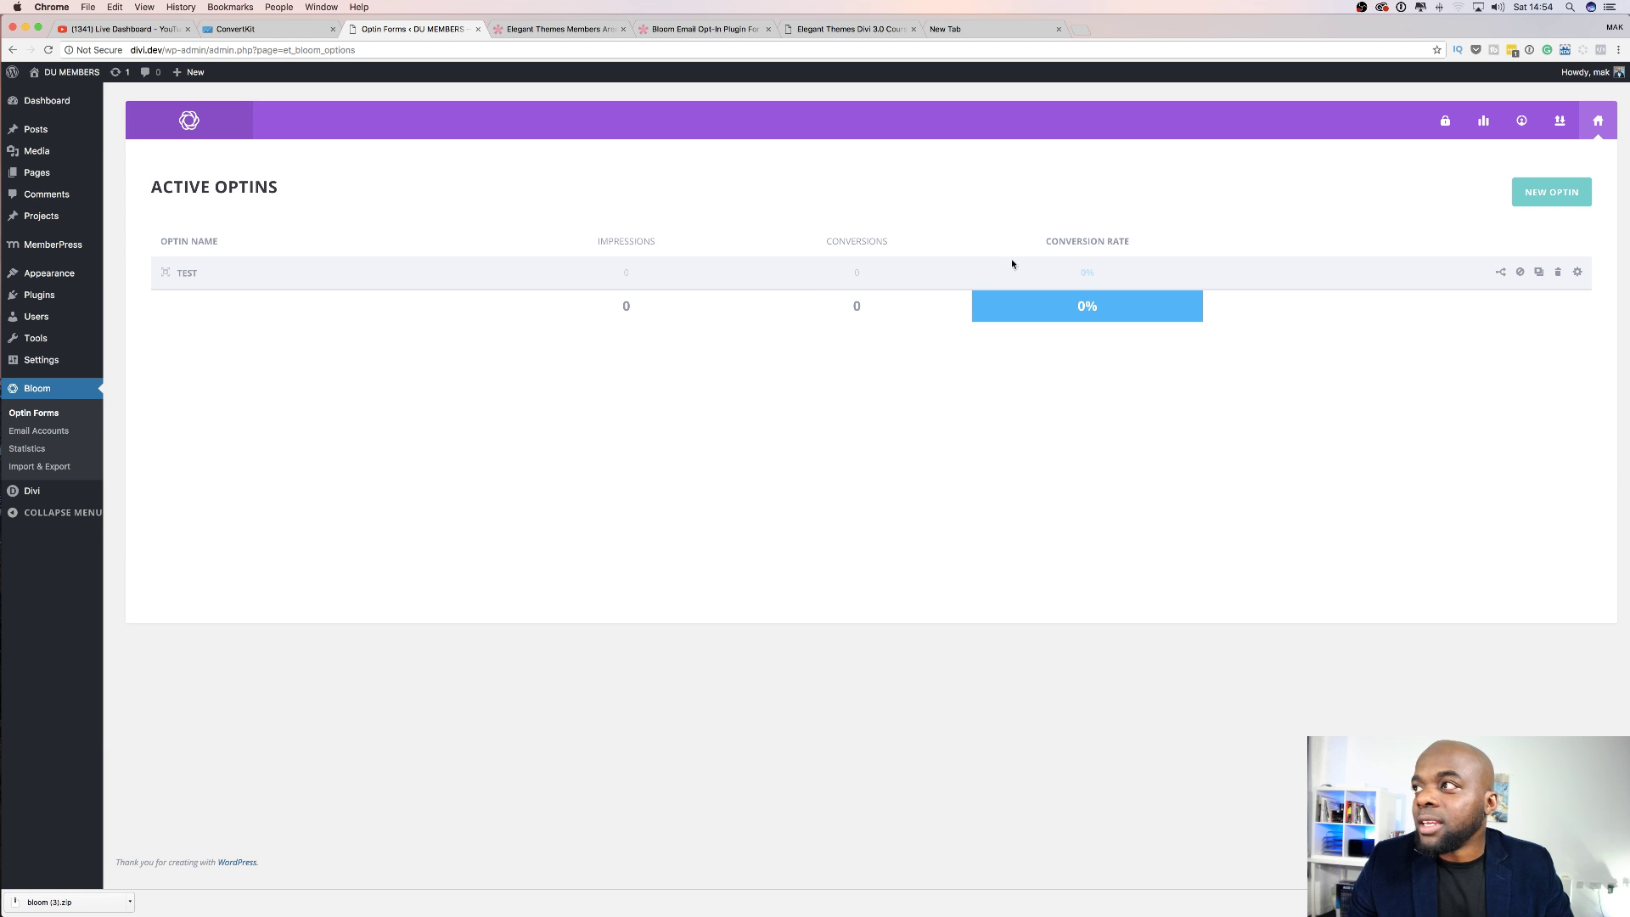
{"action": "left_click", "coordinate": [1578, 273]}
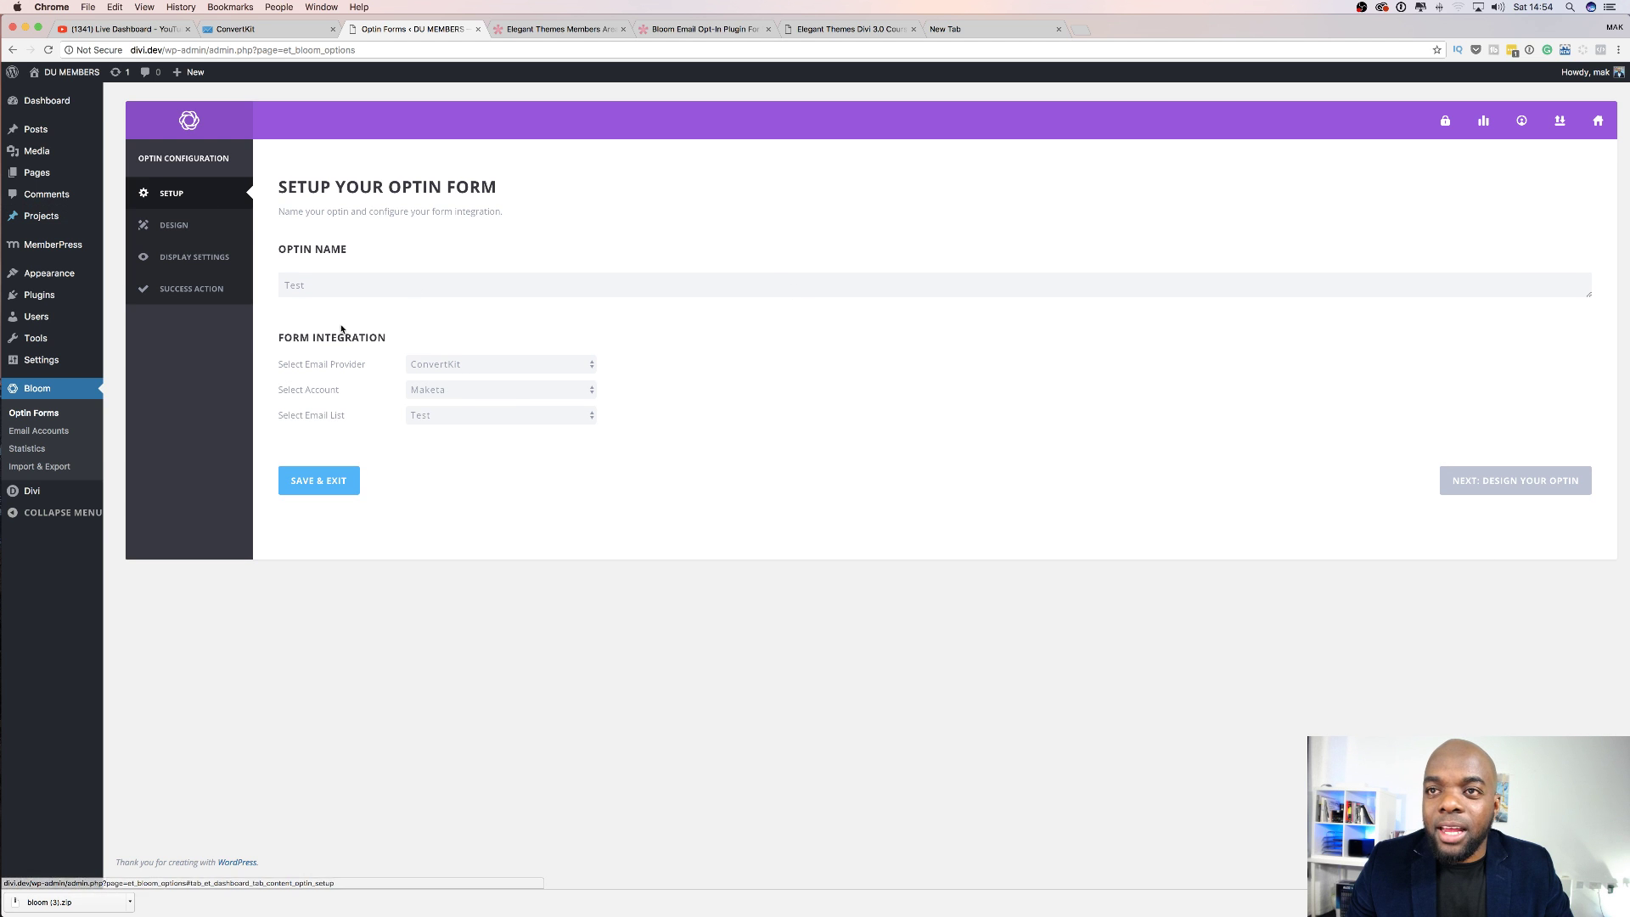
Open the Test optin's design page, inspect the default title and message, then save and exit.
{"action": "left_click", "coordinate": [186, 227]}
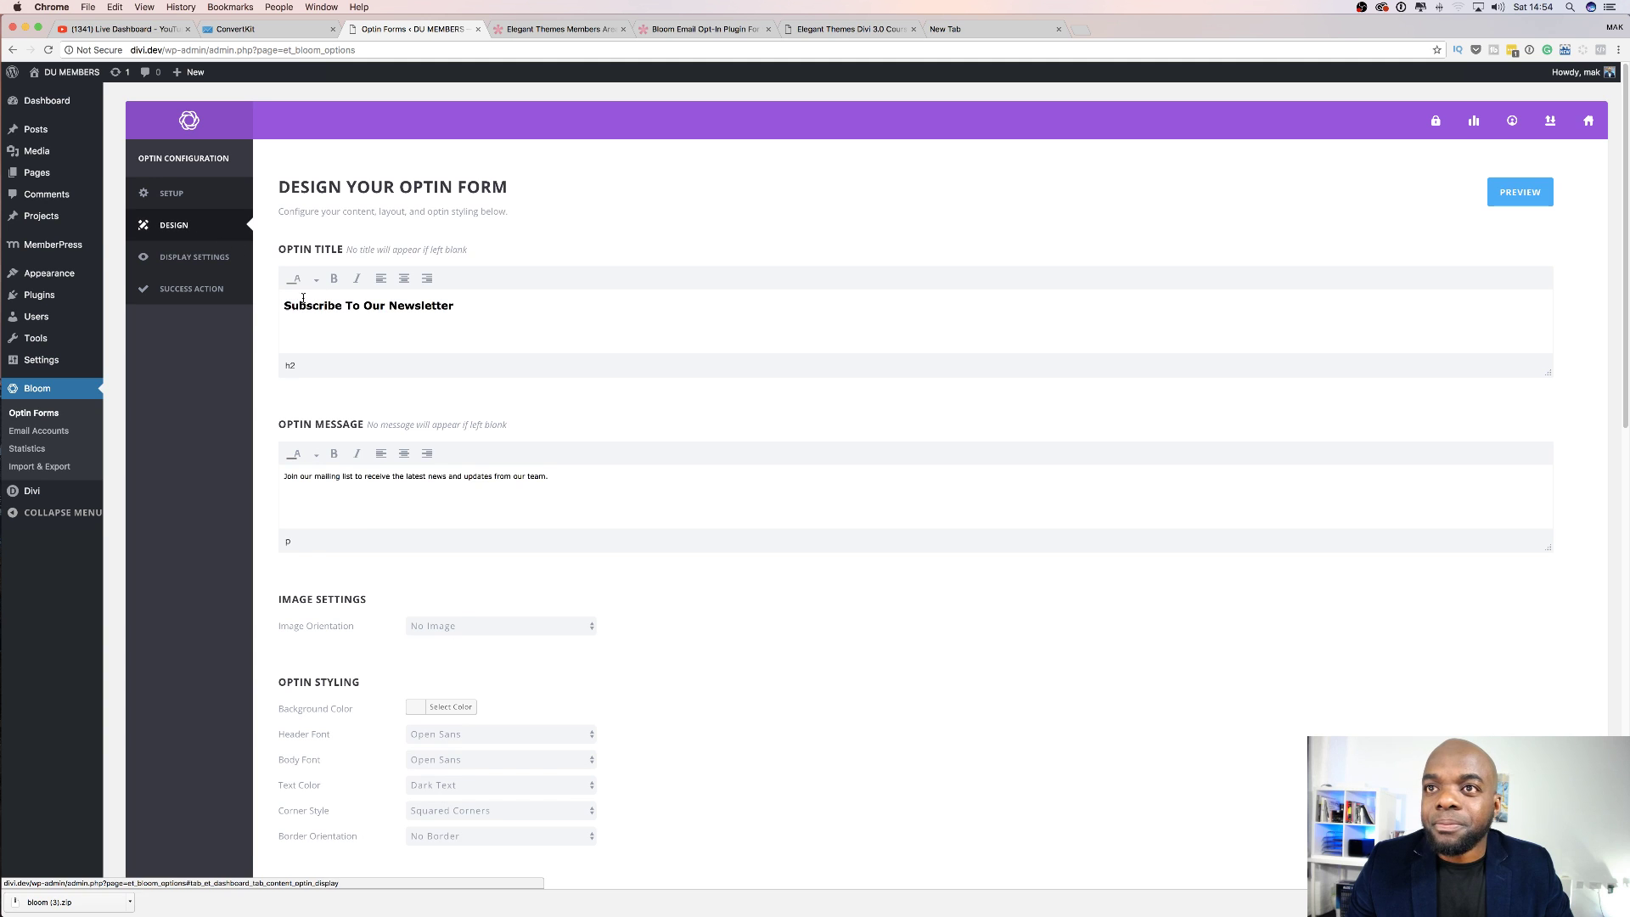
{"action": "left_click_drag", "start_coordinate": [284, 306], "coordinate": [493, 310]}
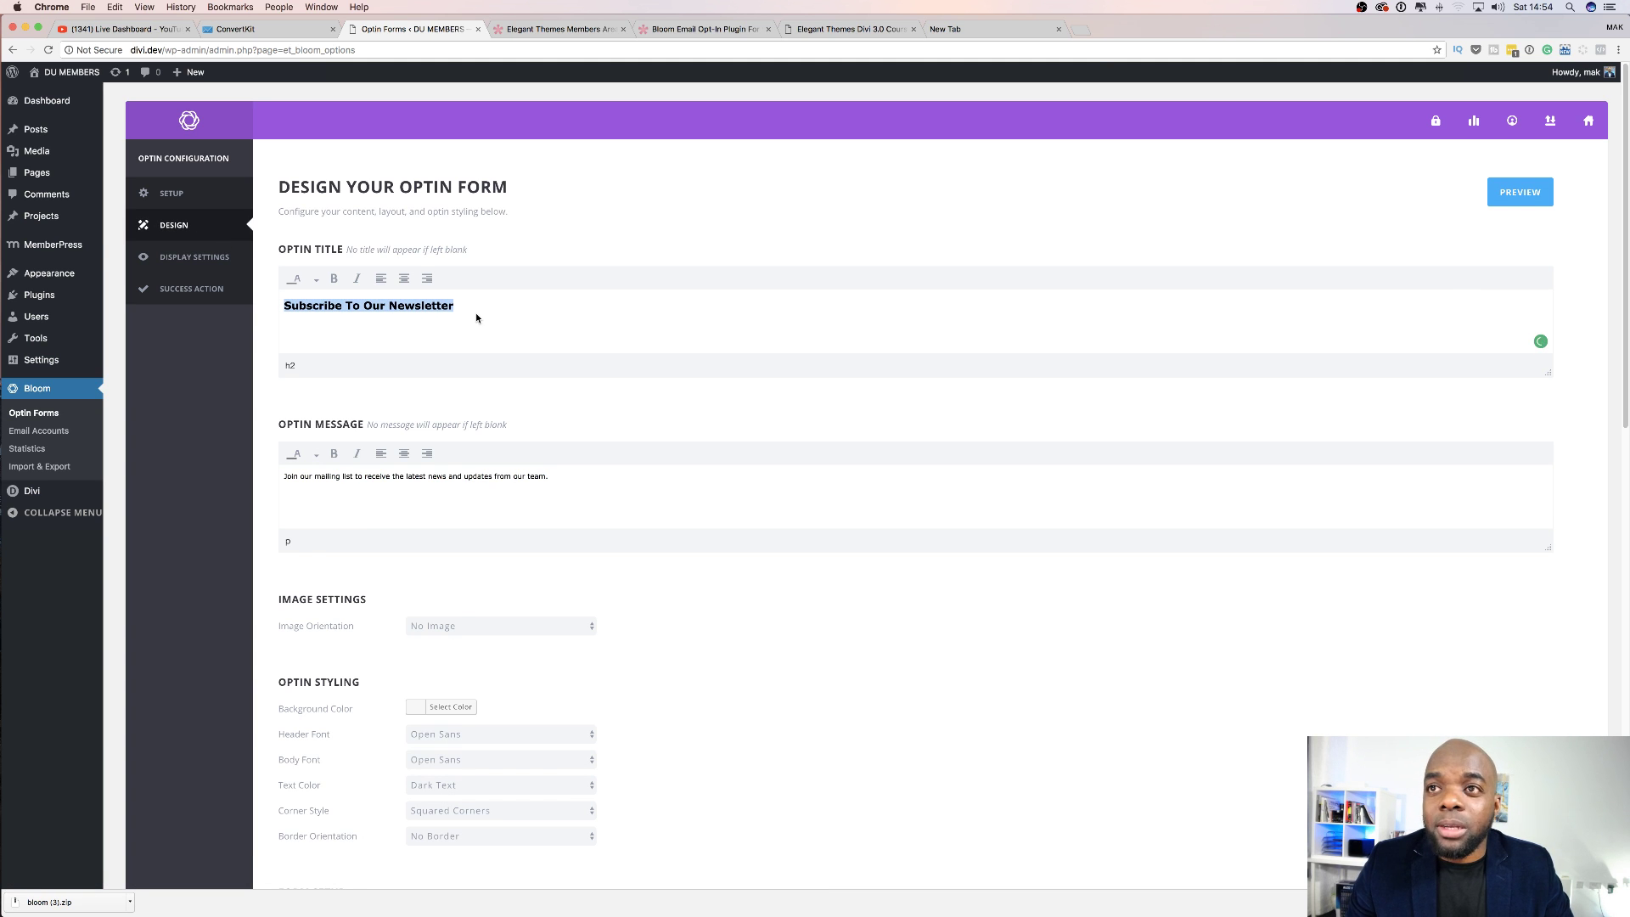
{"action": "left_click", "coordinate": [477, 318]}
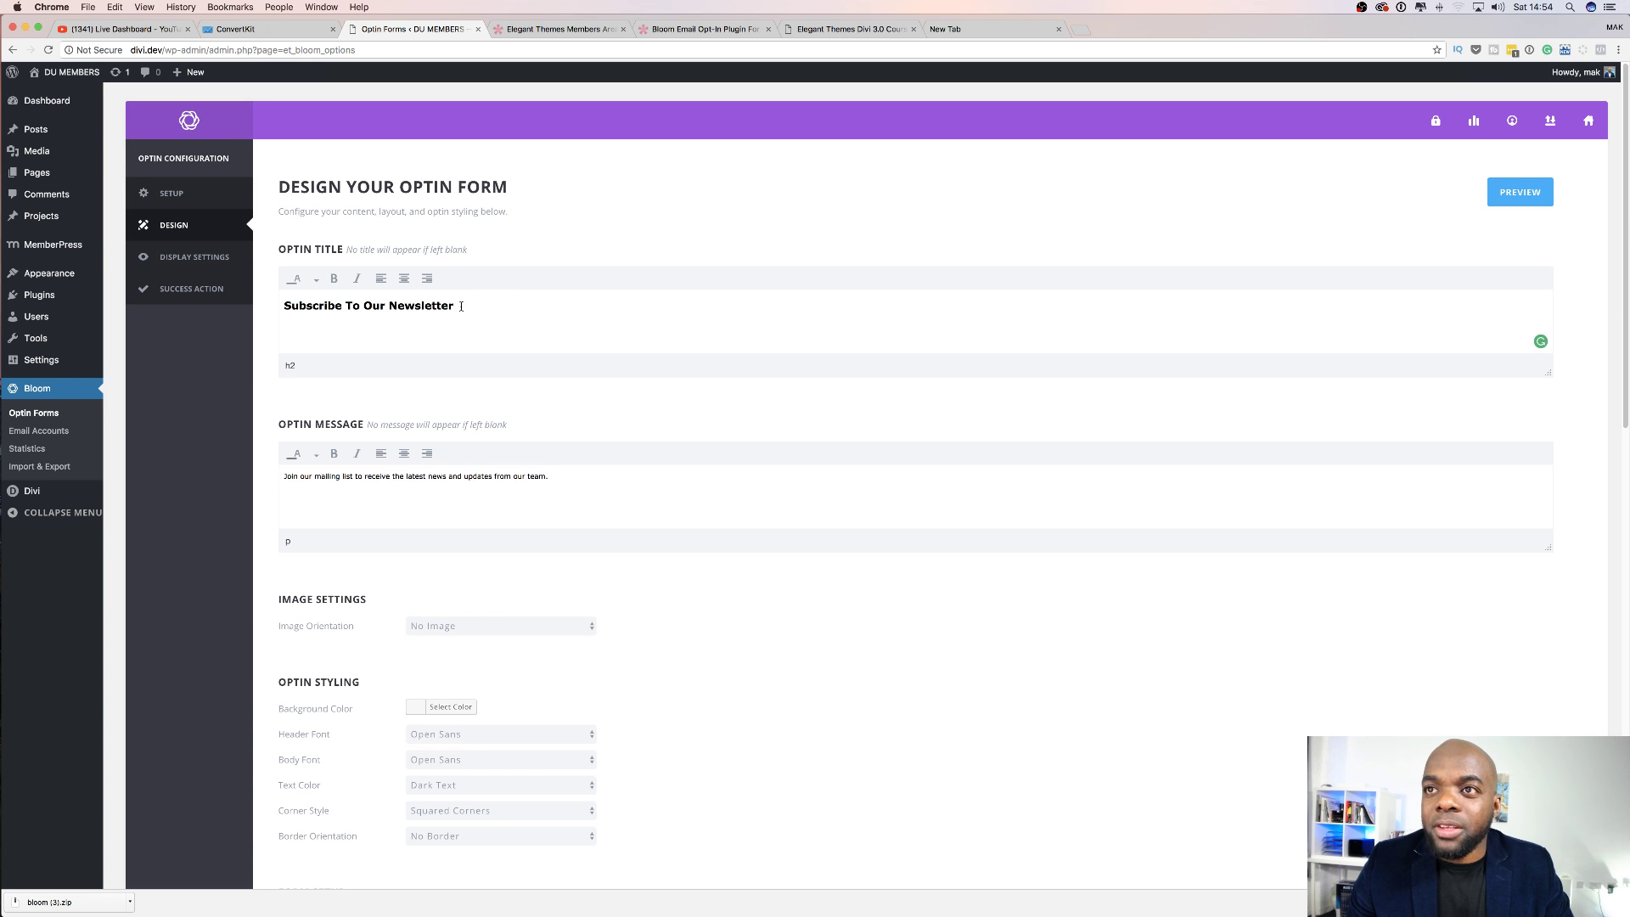
{"action": "left_click_drag", "start_coordinate": [455, 306], "coordinate": [290, 292]}
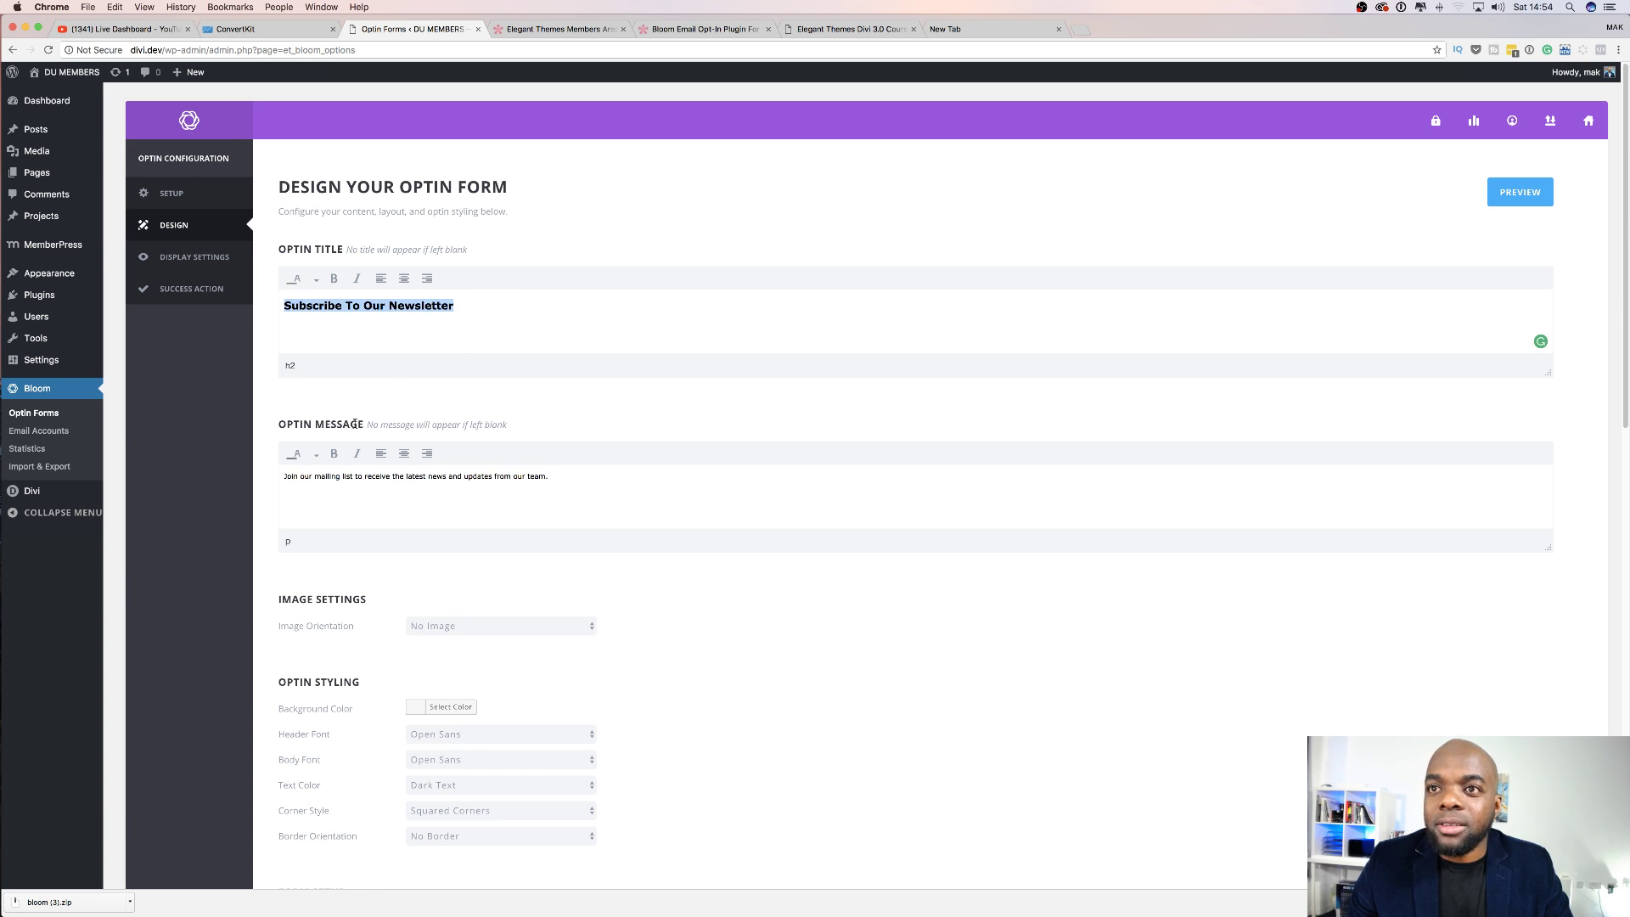
{"action": "left_click", "coordinate": [320, 485]}
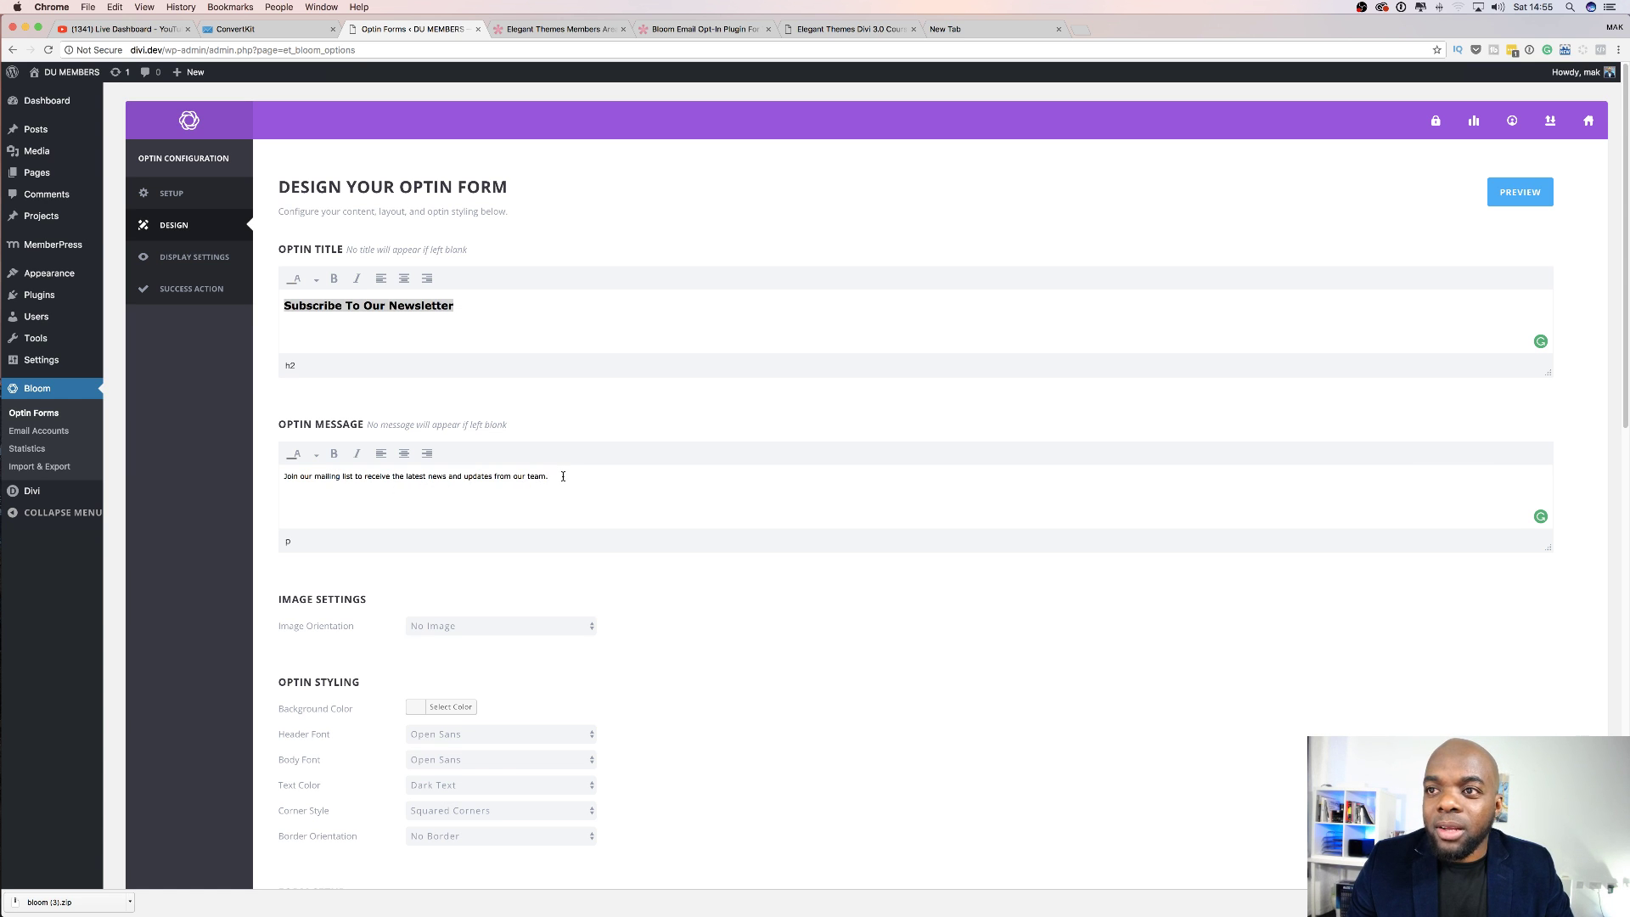
{"action": "scroll", "coordinate": [591, 529], "scroll_direction": "down", "scroll_amount": 3}
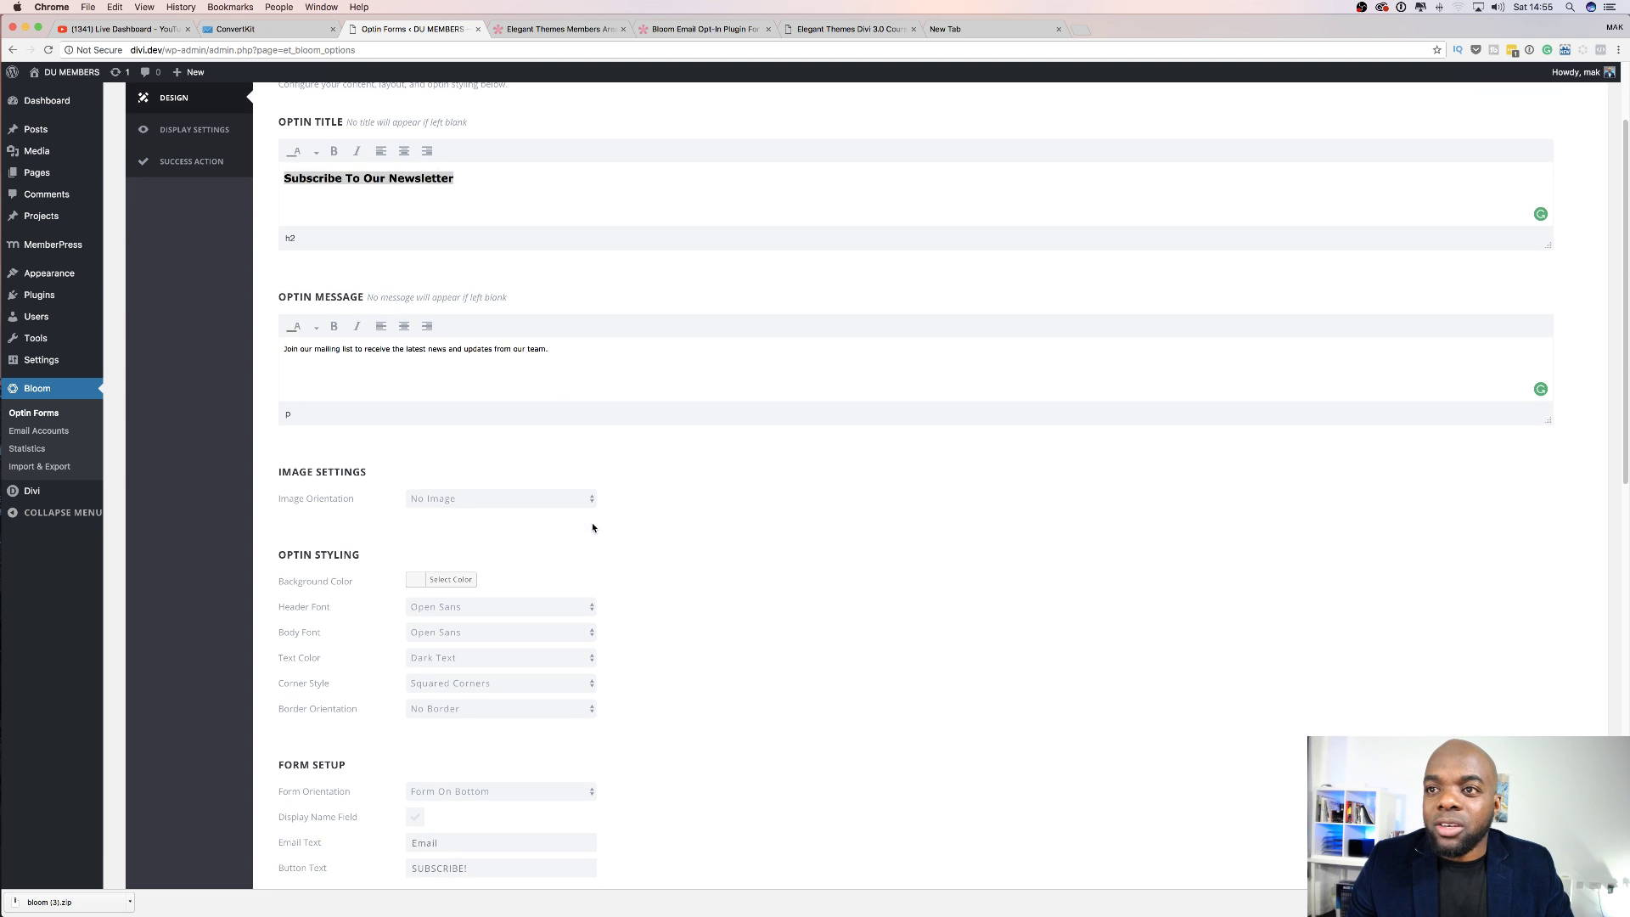
{"action": "scroll", "coordinate": [593, 521], "scroll_direction": "down", "scroll_amount": 15}
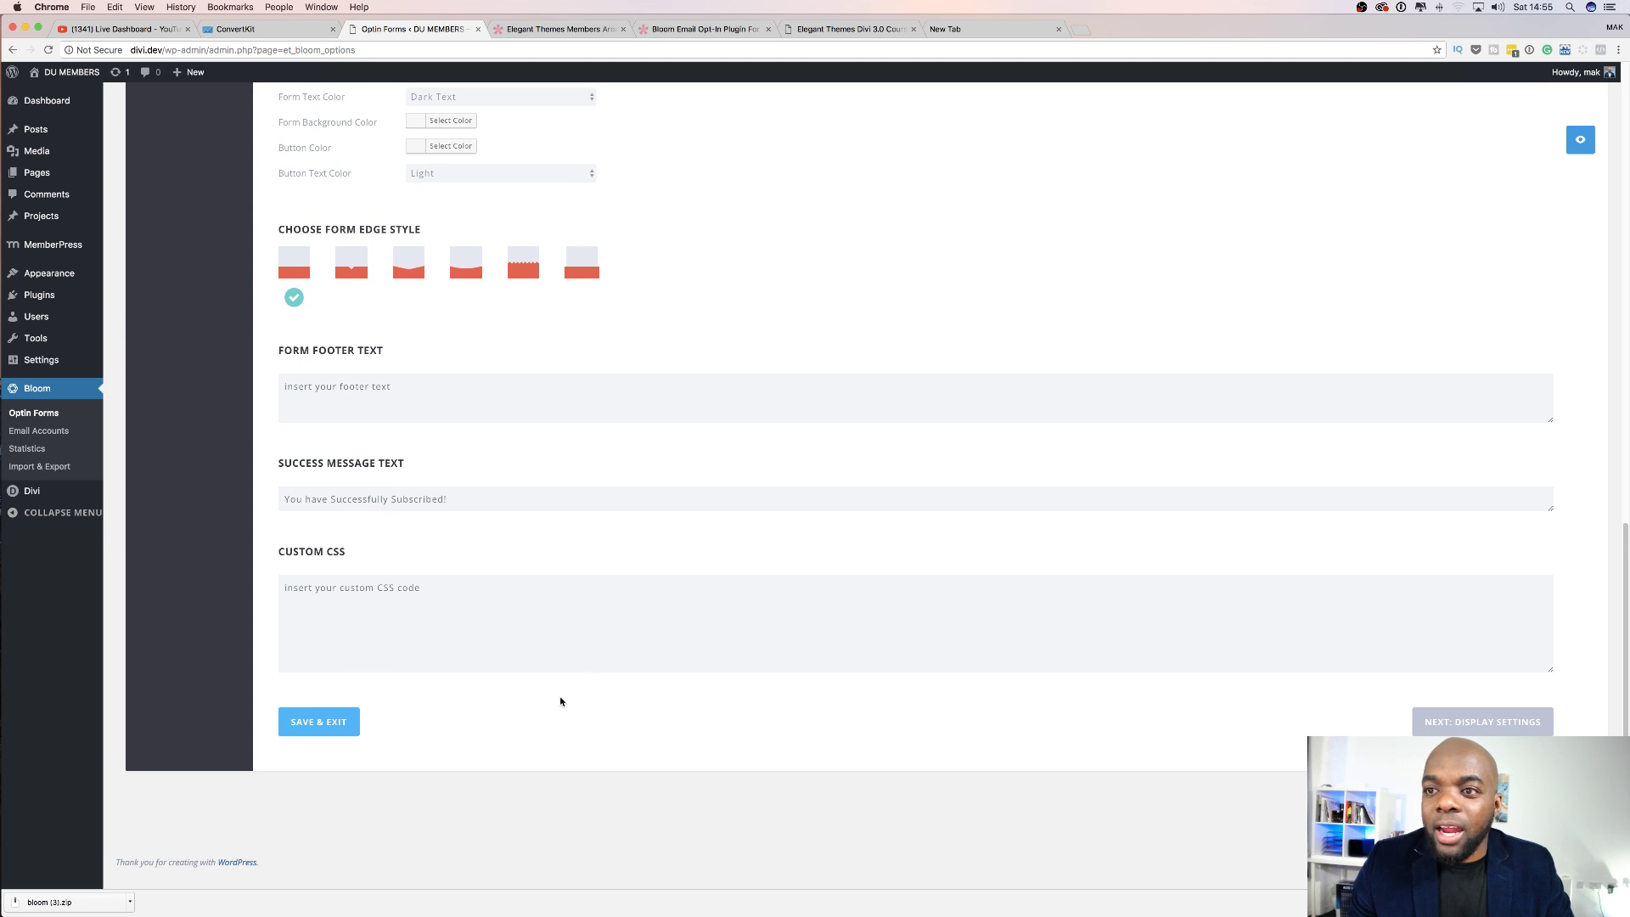
{"action": "left_click", "coordinate": [337, 723]}
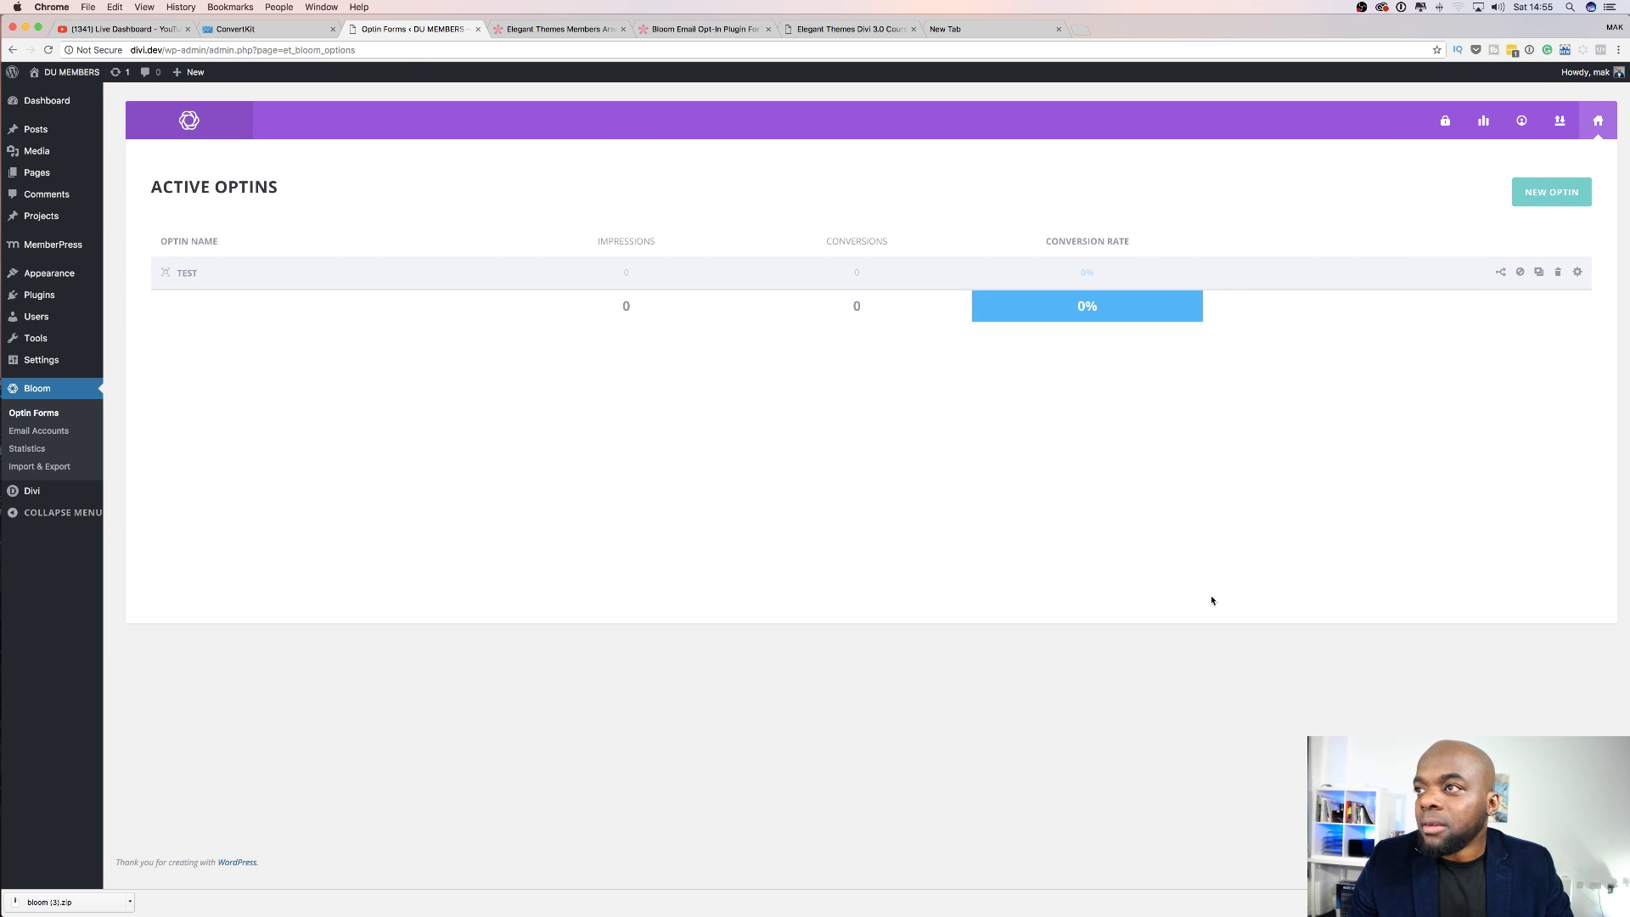
Reopen the Test optin and return to its design page, scrolling through the settings.
{"action": "left_click", "coordinate": [1577, 271]}
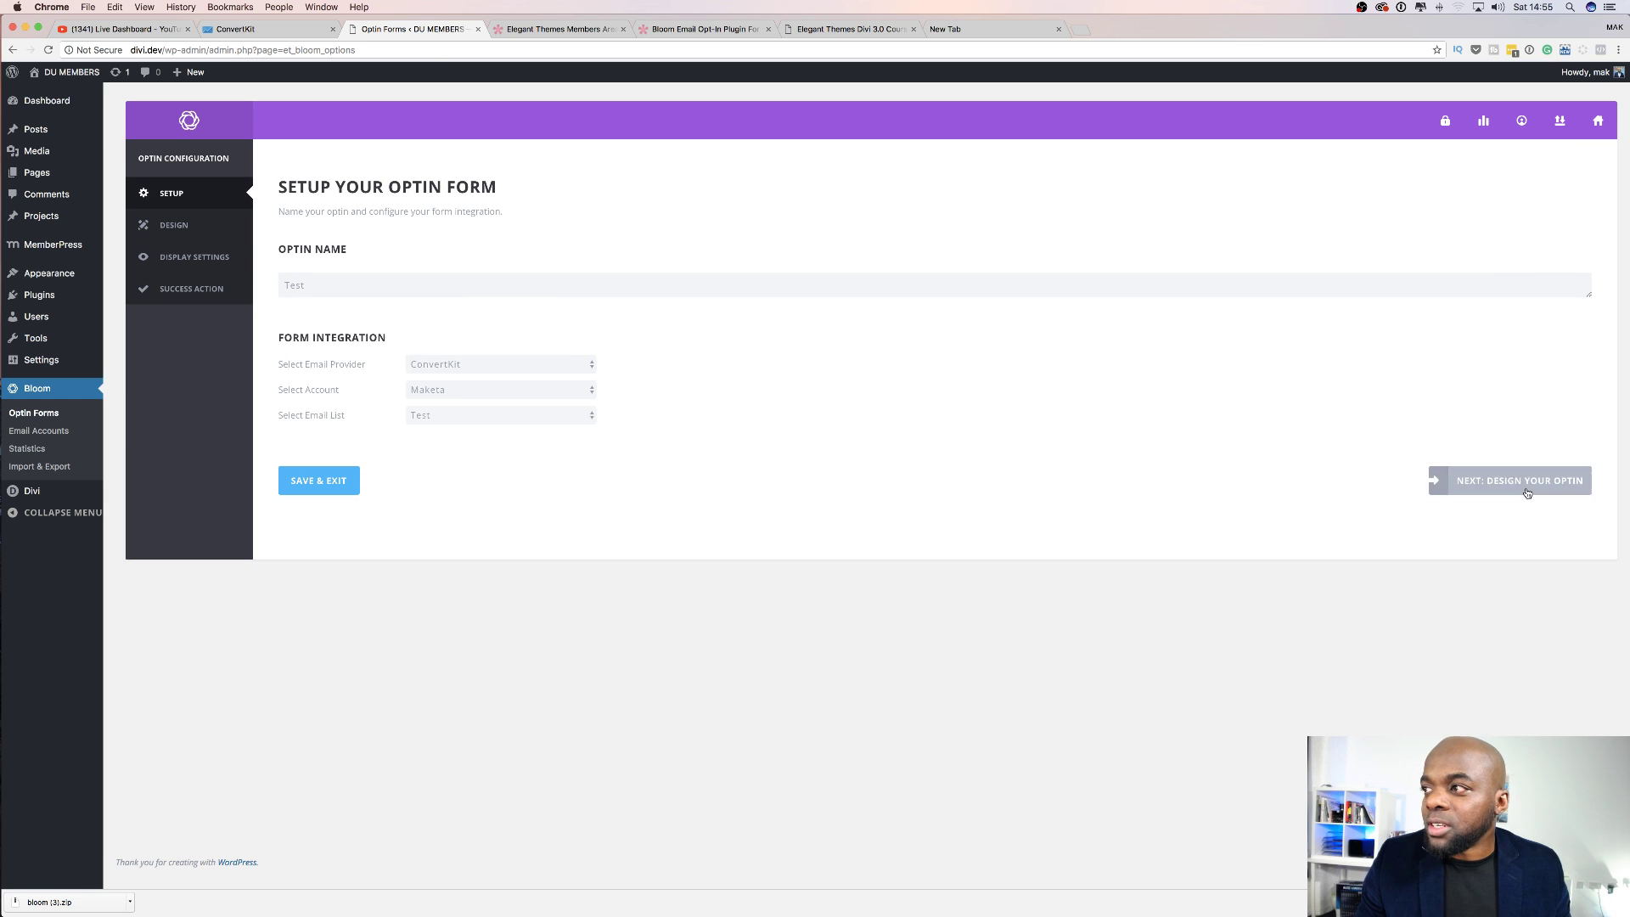
{"action": "left_click", "coordinate": [1527, 483]}
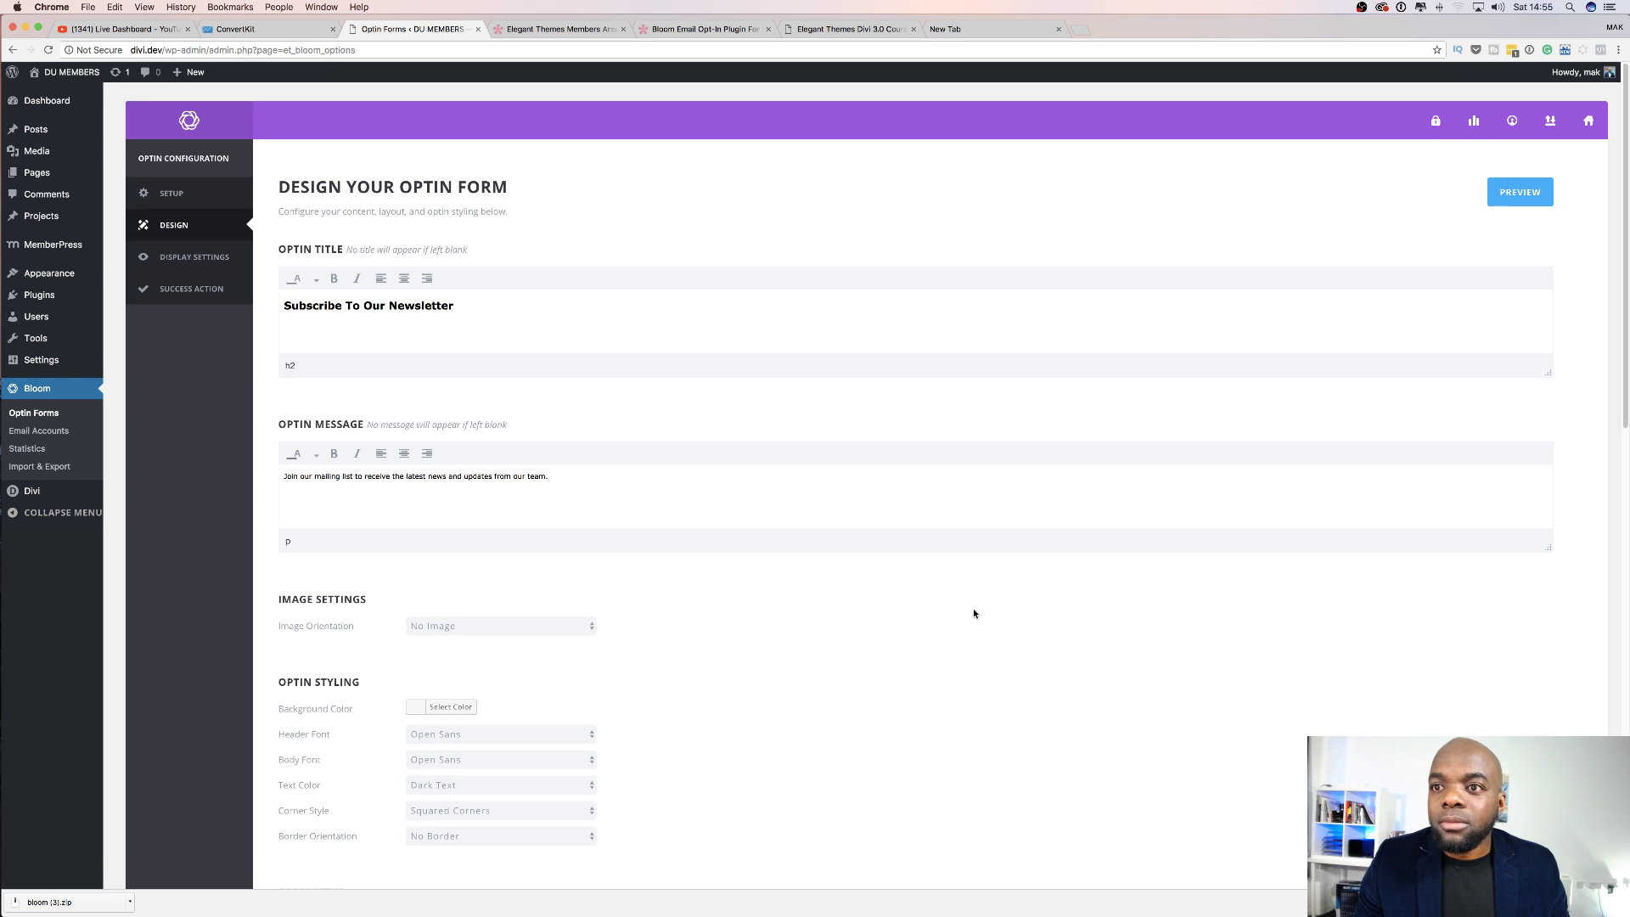
{"action": "scroll", "coordinate": [973, 613], "scroll_direction": "down", "scroll_amount": 15}
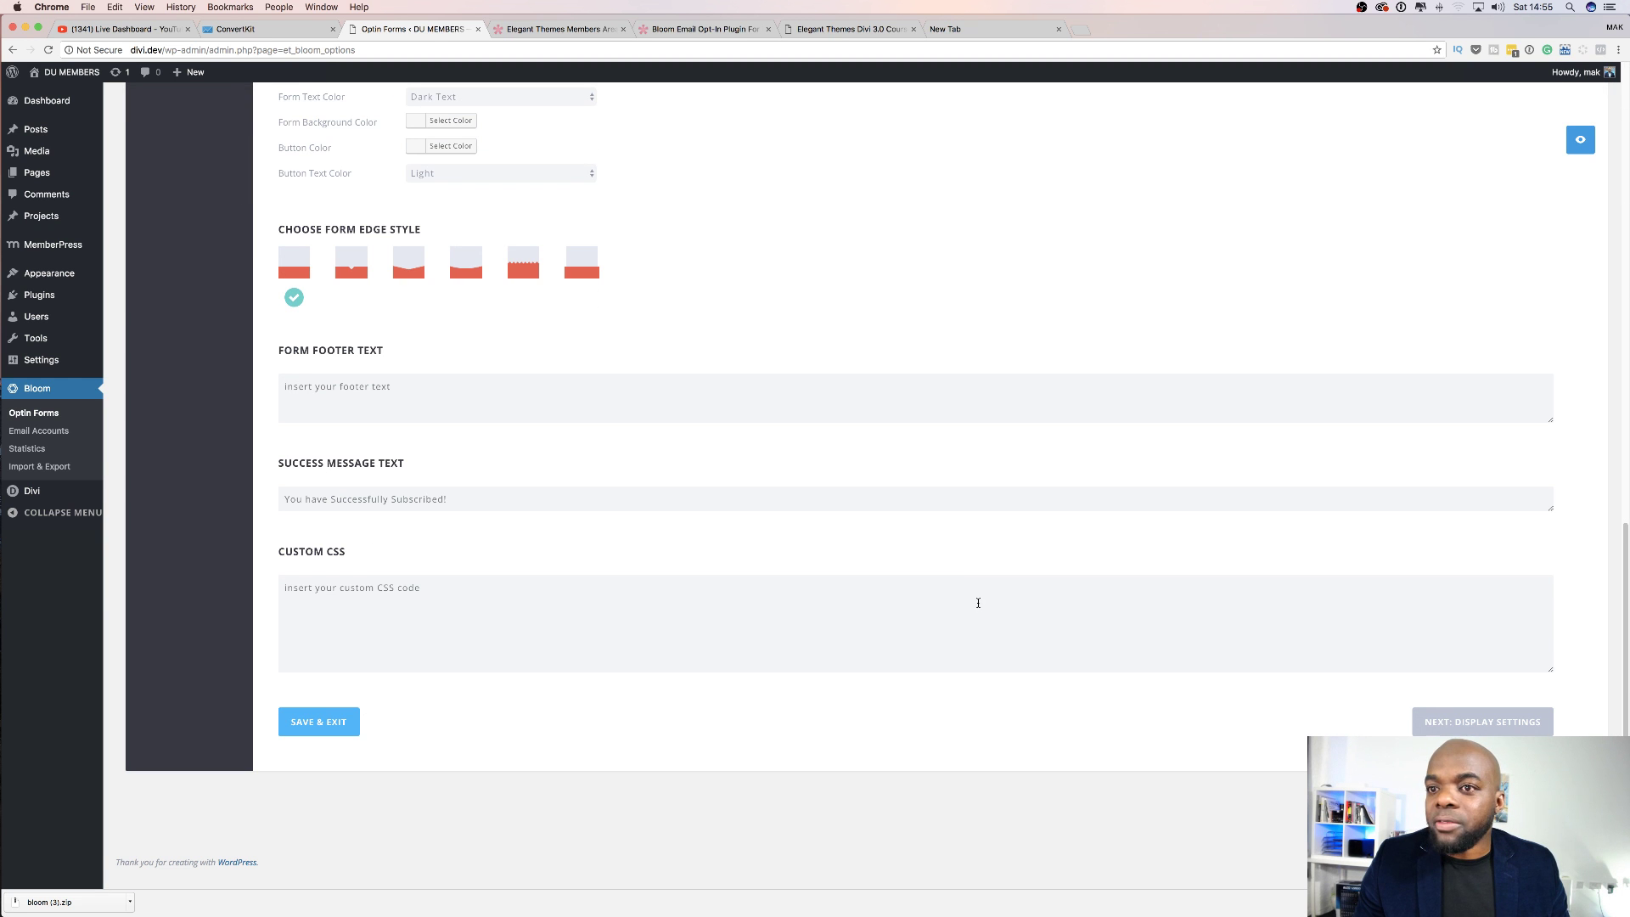
{"action": "scroll", "coordinate": [1063, 672], "scroll_direction": "up", "scroll_amount": 15}
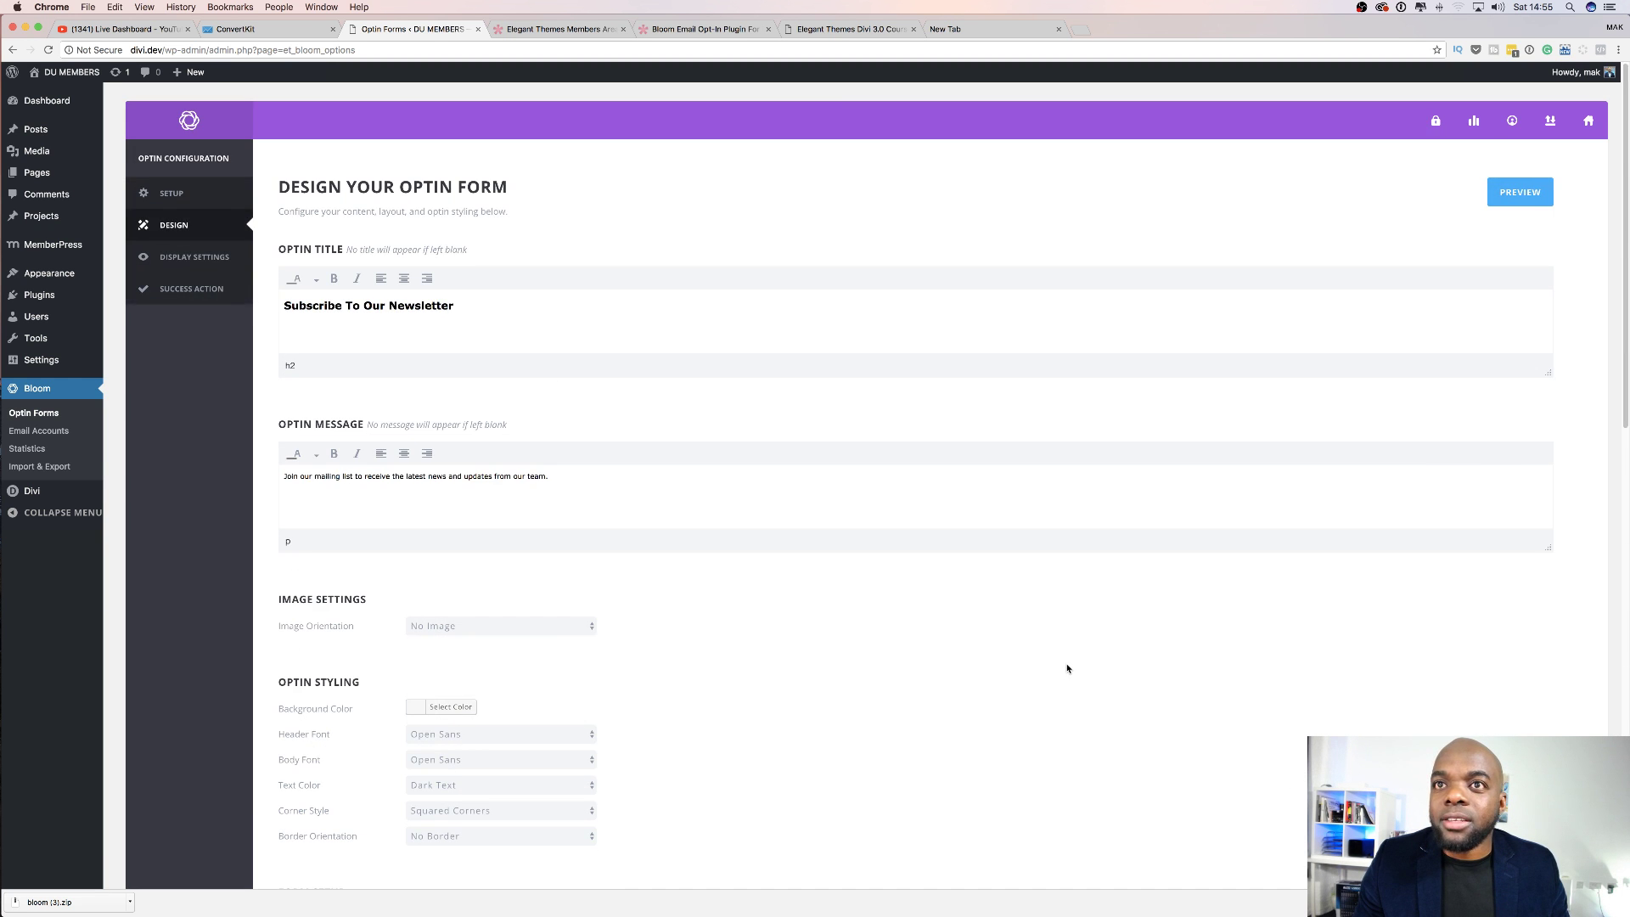
In Display Settings, change the delay from 20 to 2 seconds.
{"action": "left_click", "coordinate": [225, 258]}
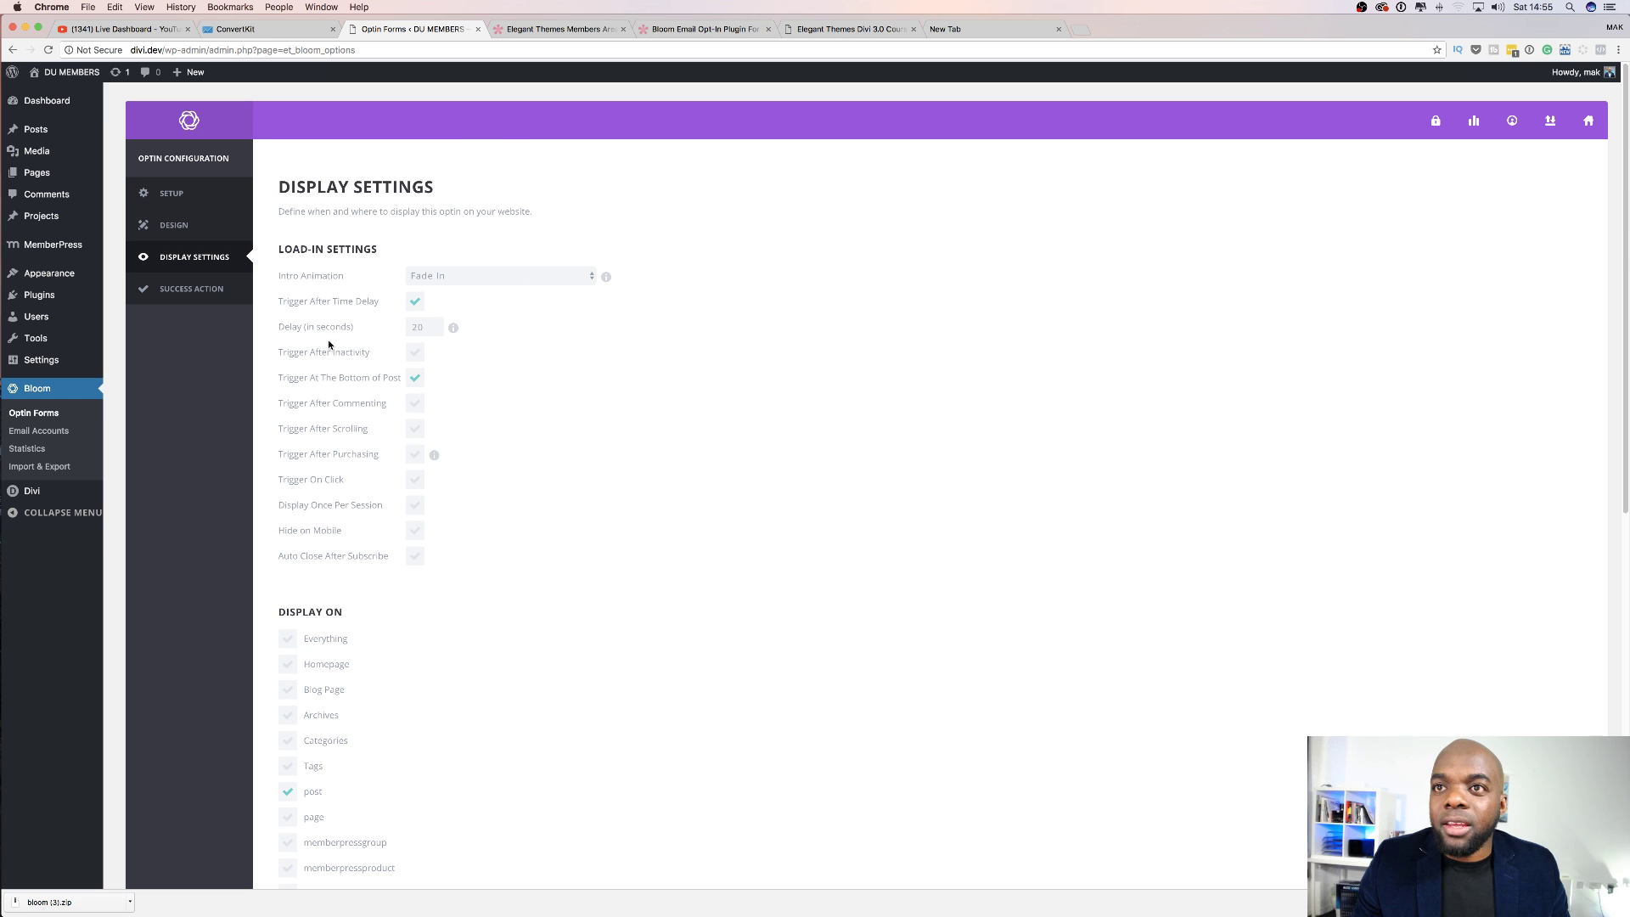
{"action": "double_click", "coordinate": [423, 328]}
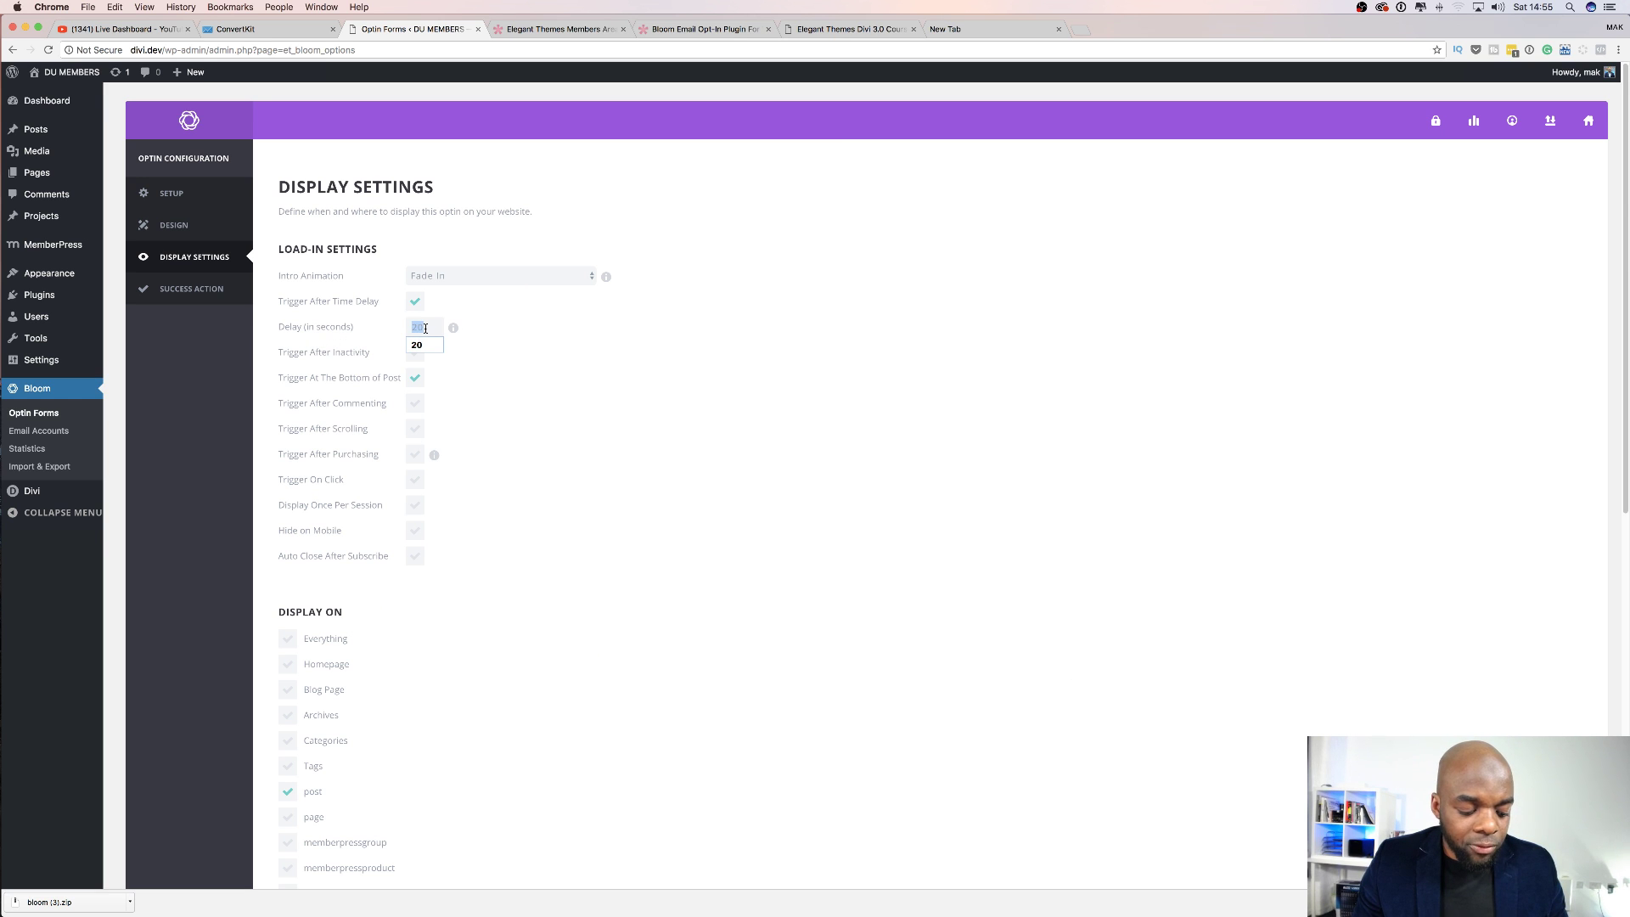
{"action": "type", "text": "5"}
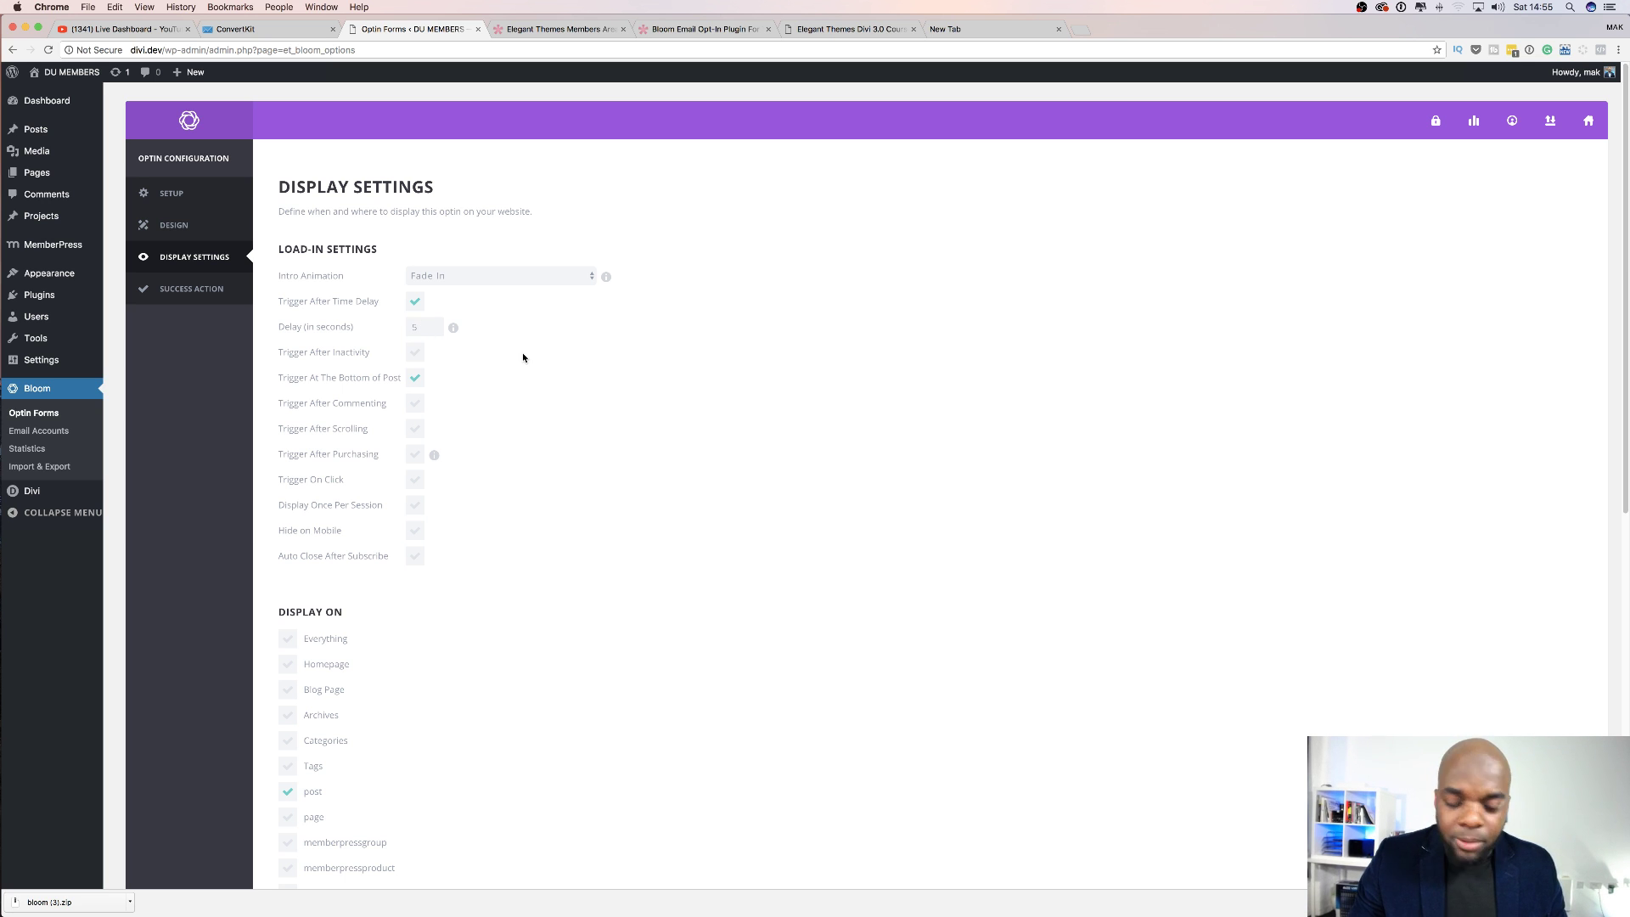
{"action": "key", "text": "BackSpace"}
{"action": "type", "text": "2"}
{"action": "left_click", "coordinate": [594, 403]}
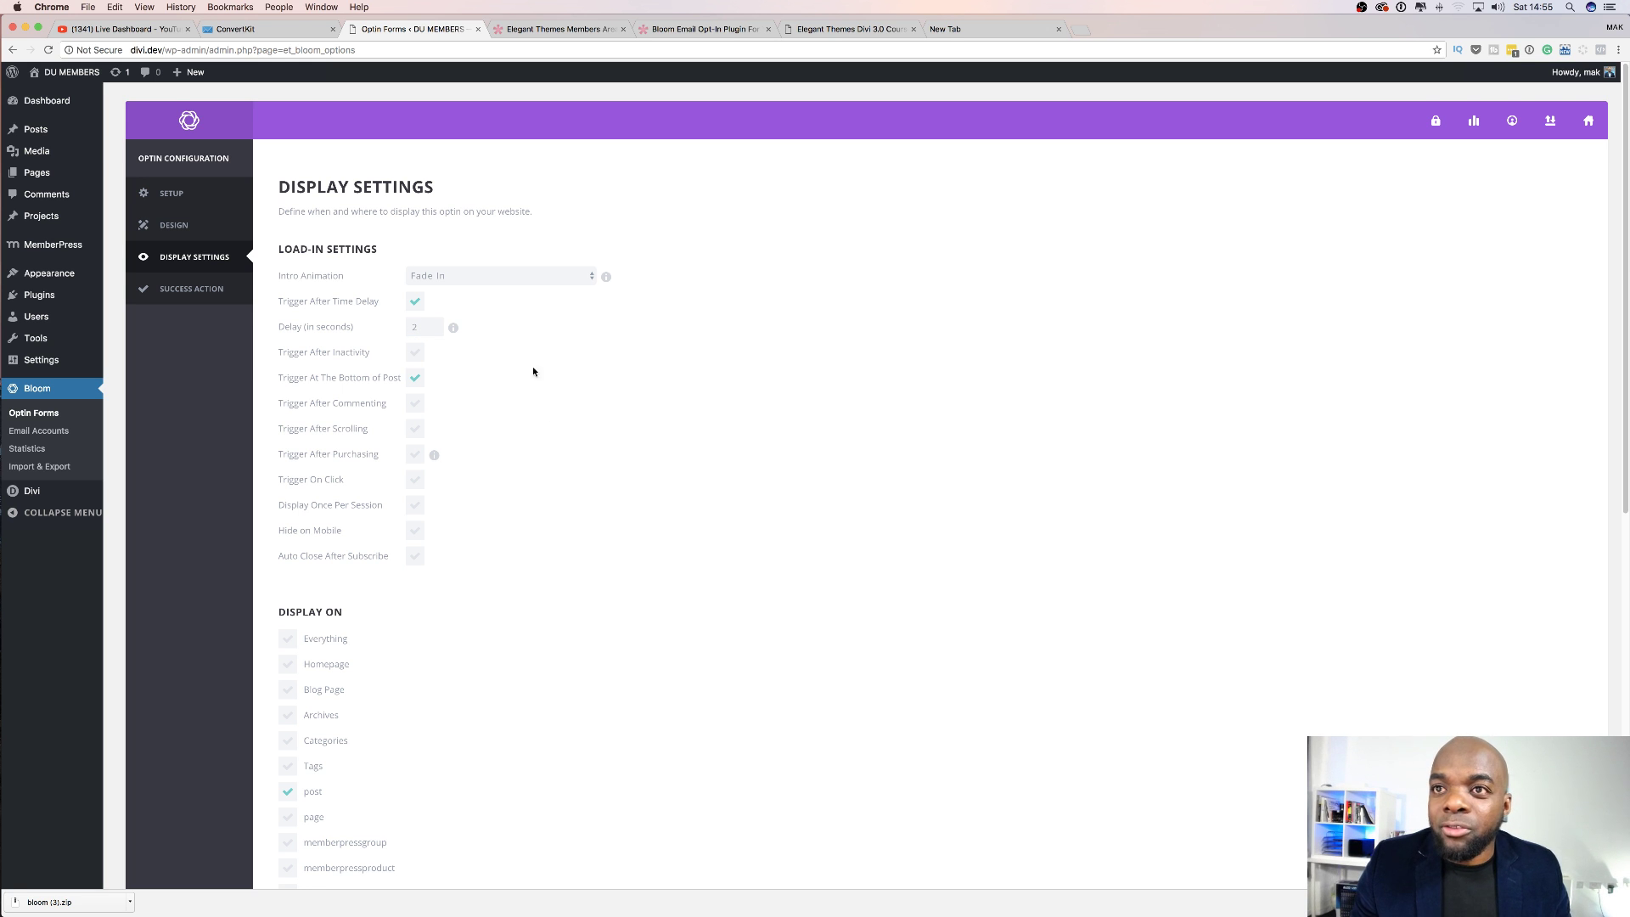
Tick Homepage under Display On so the optin shows alongside posts.
{"action": "scroll", "coordinate": [604, 428], "scroll_direction": "down", "scroll_amount": 5}
{"action": "scroll", "coordinate": [607, 427], "scroll_direction": "down", "scroll_amount": 5}
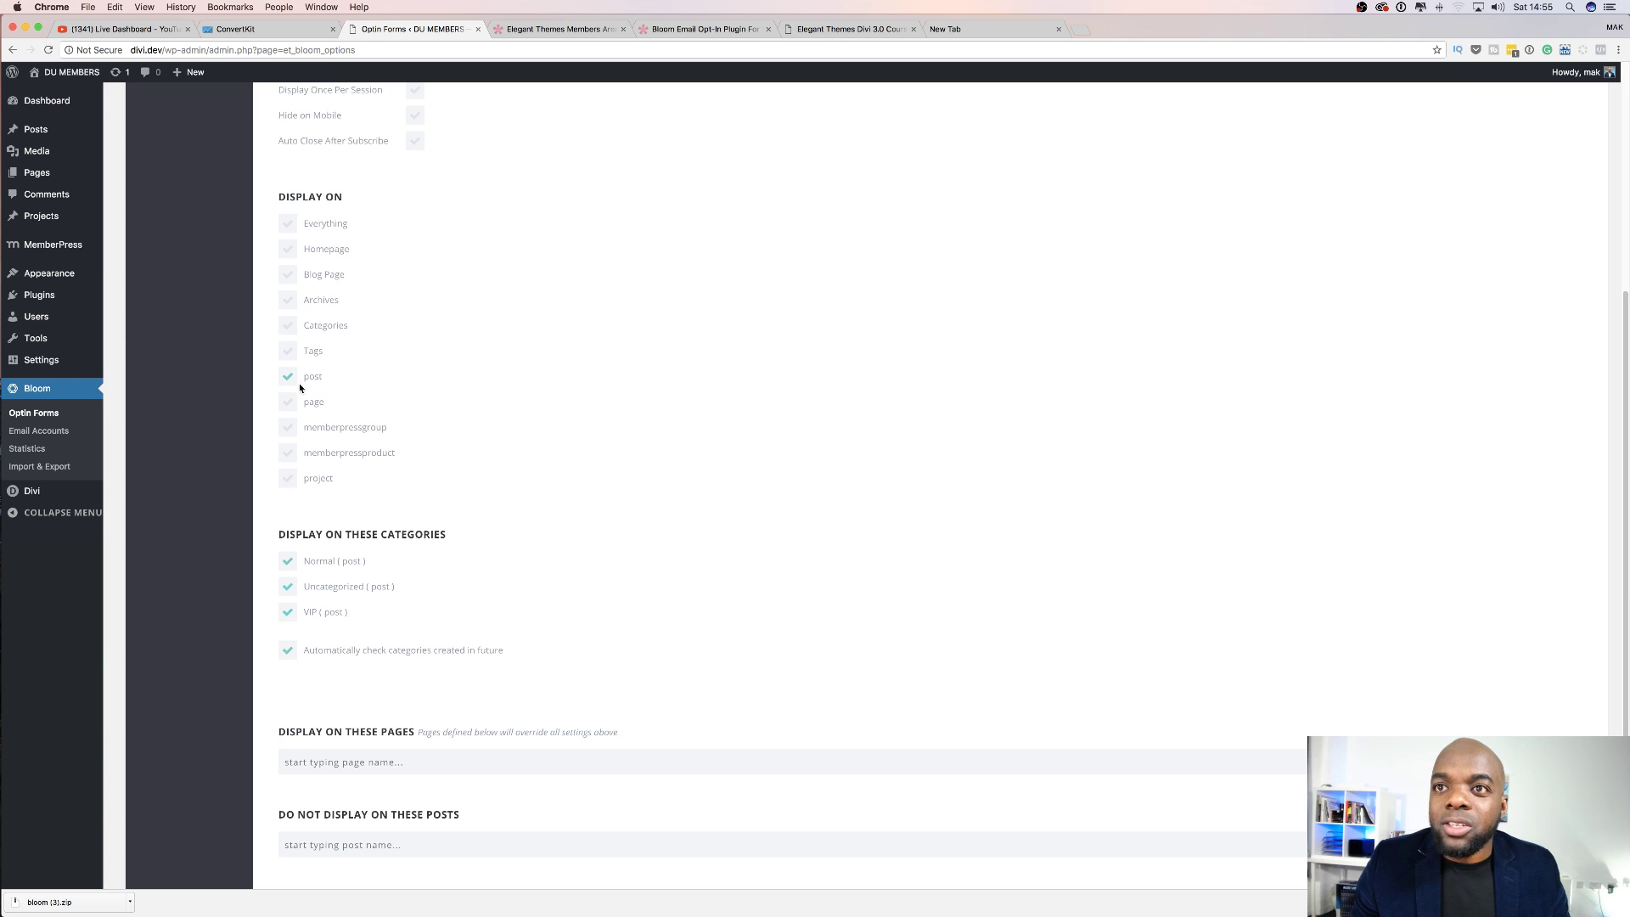
{"action": "left_click", "coordinate": [293, 225]}
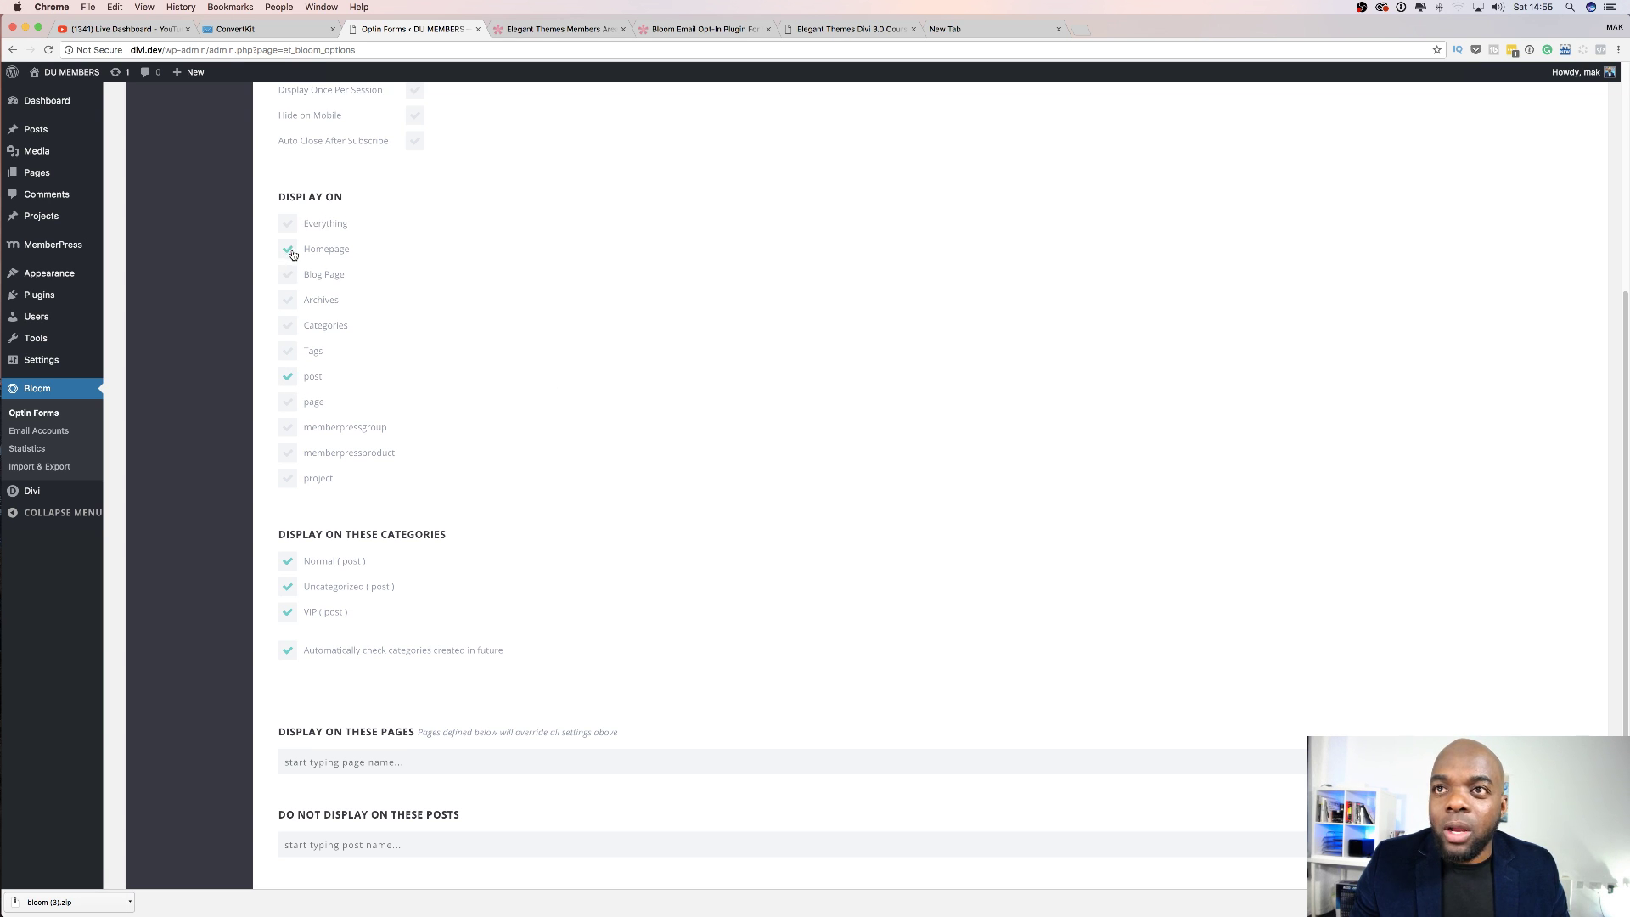
{"action": "left_click", "coordinate": [289, 250]}
{"action": "left_click", "coordinate": [287, 377]}
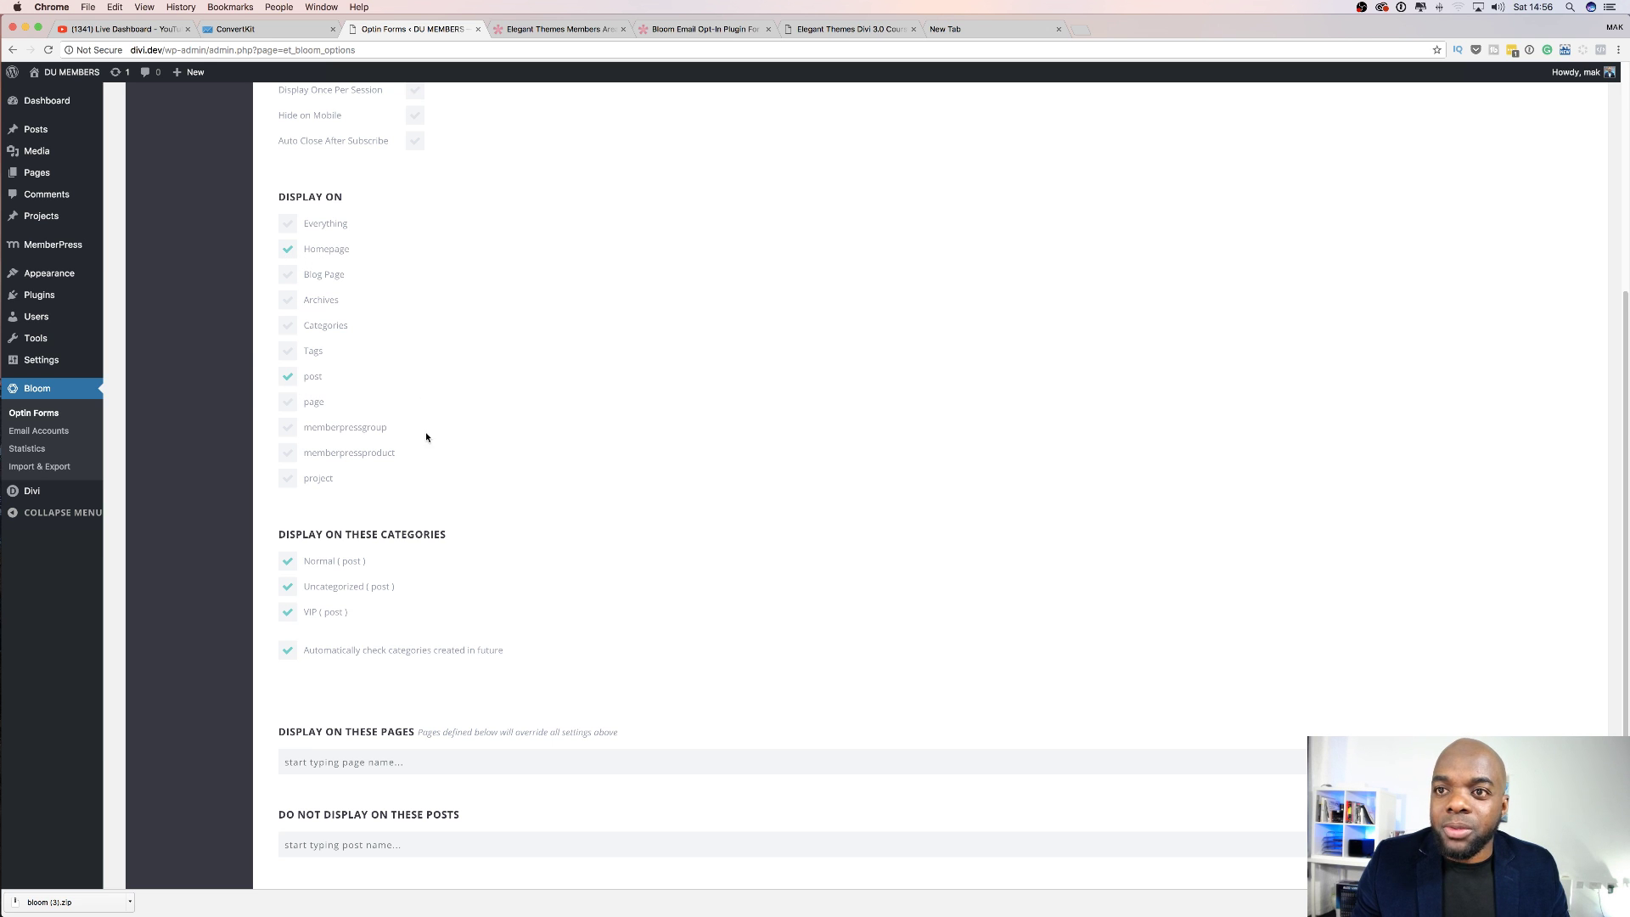
{"action": "scroll", "coordinate": [427, 438], "scroll_direction": "down", "scroll_amount": 3}
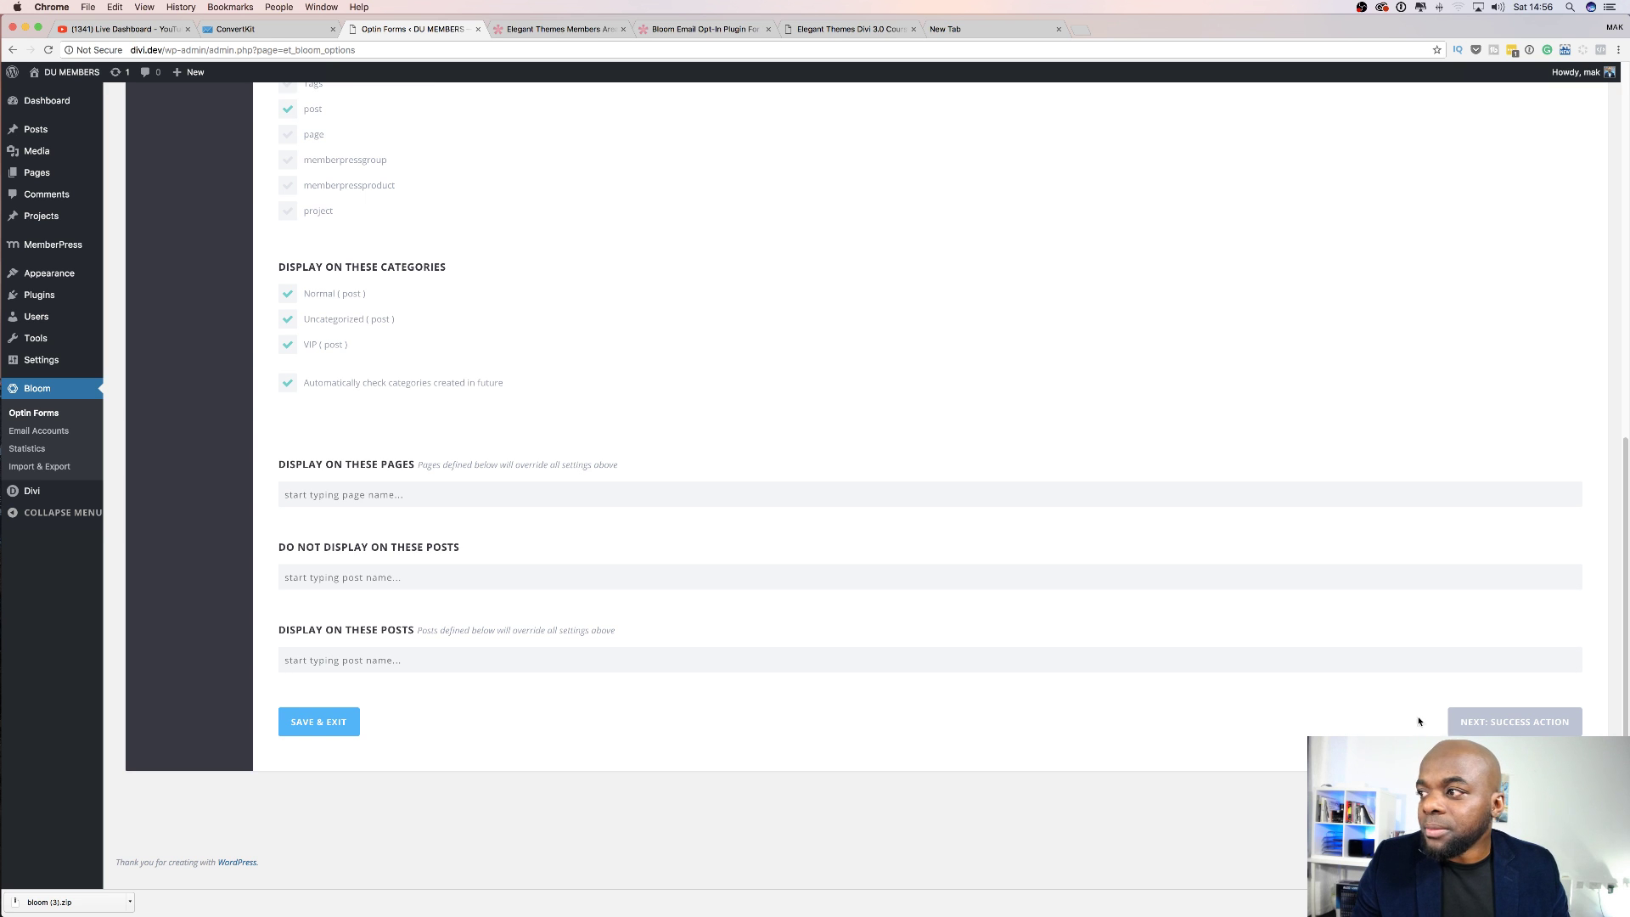
Keep Success Message as the success action after trying Redirect To URL, and save the optin.
{"action": "left_click", "coordinate": [1520, 722]}
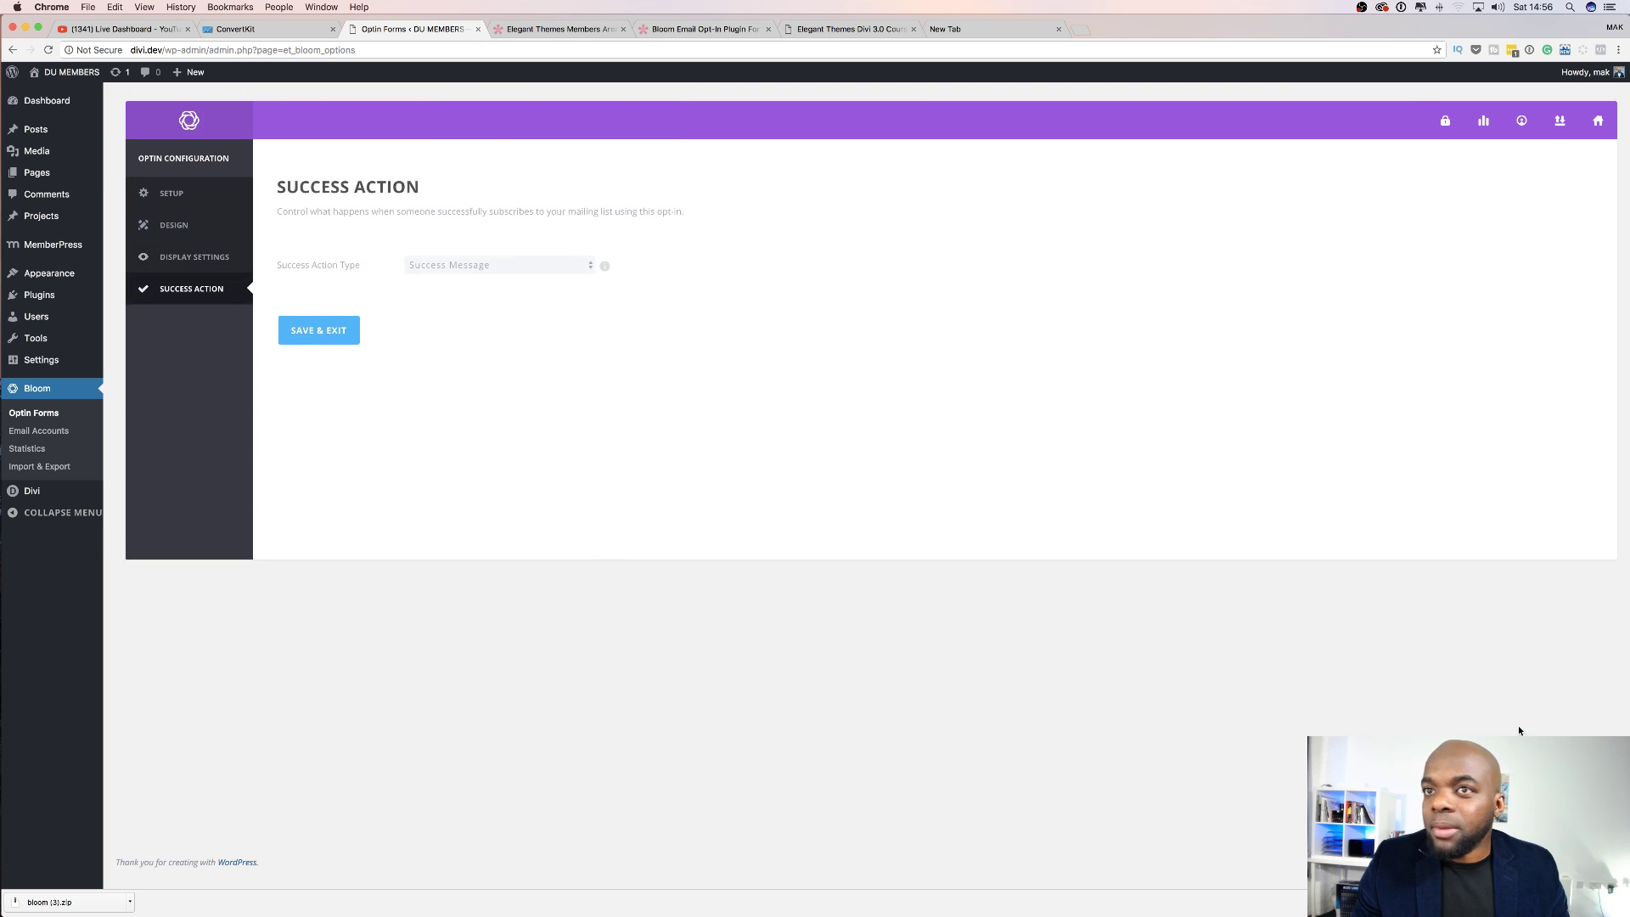
{"action": "left_click", "coordinate": [537, 266]}
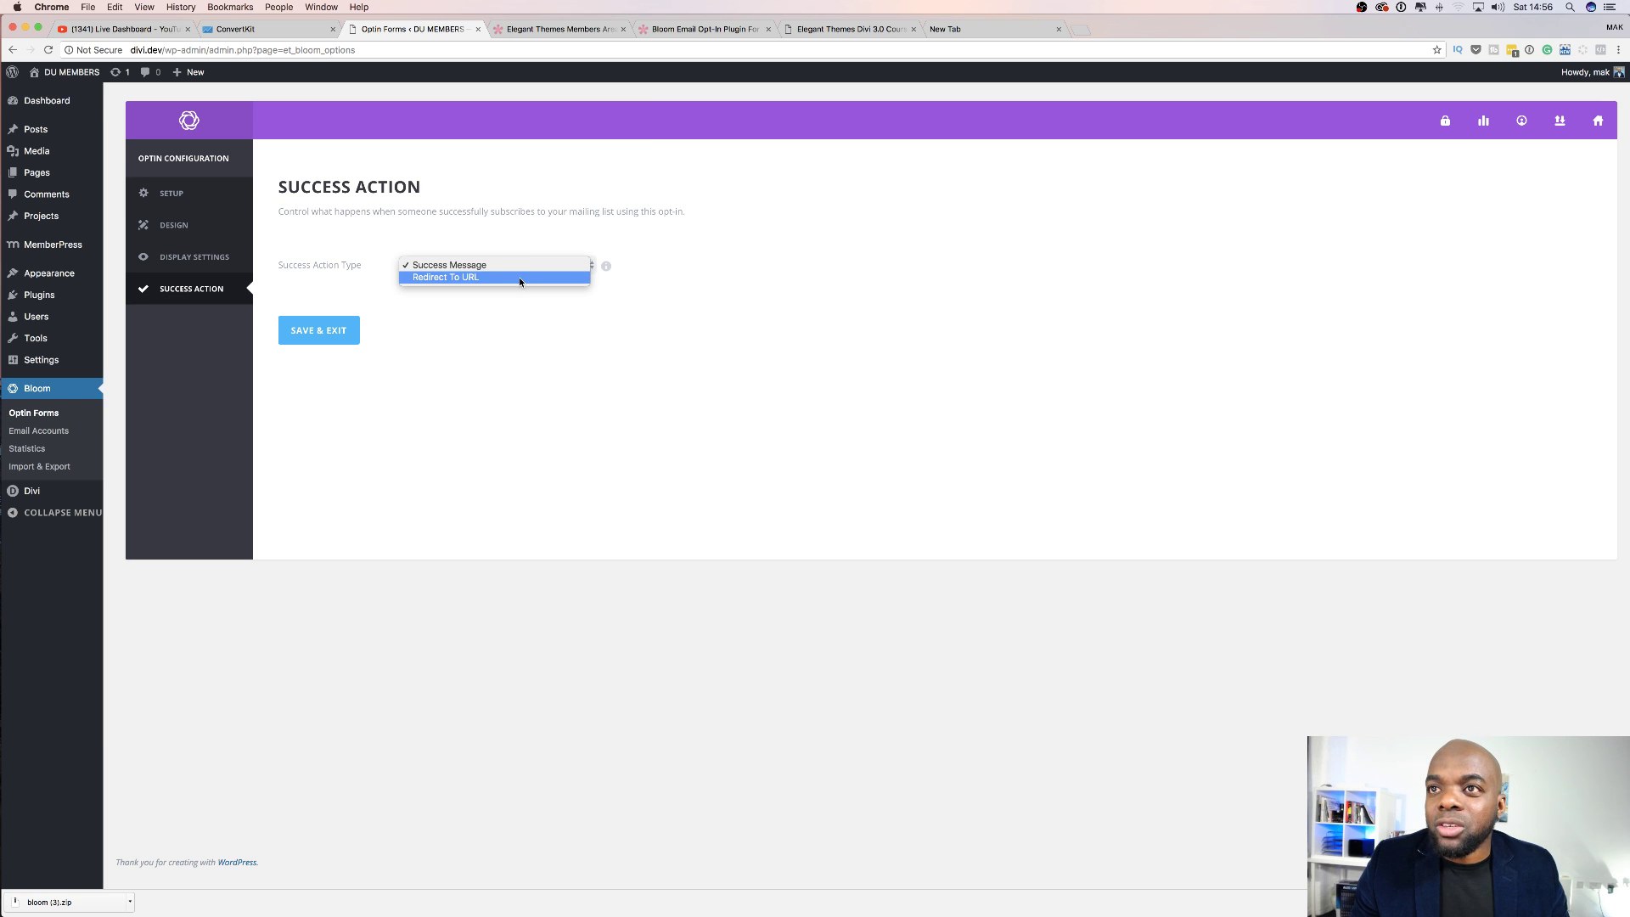
{"action": "left_click", "coordinate": [604, 339]}
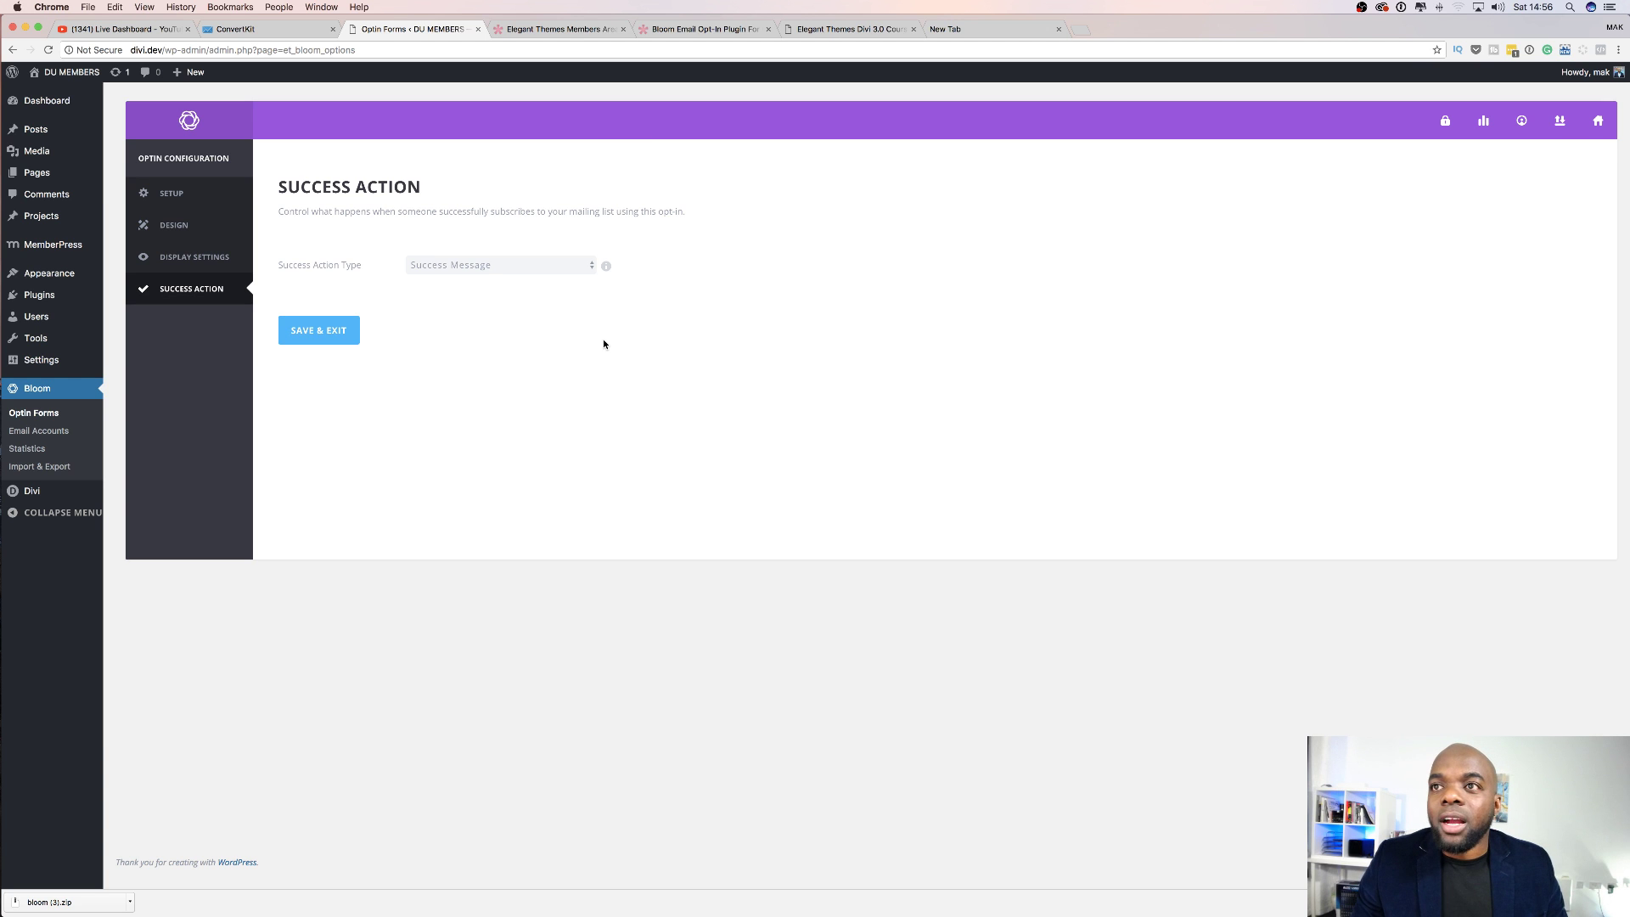
{"action": "left_click", "coordinate": [544, 269]}
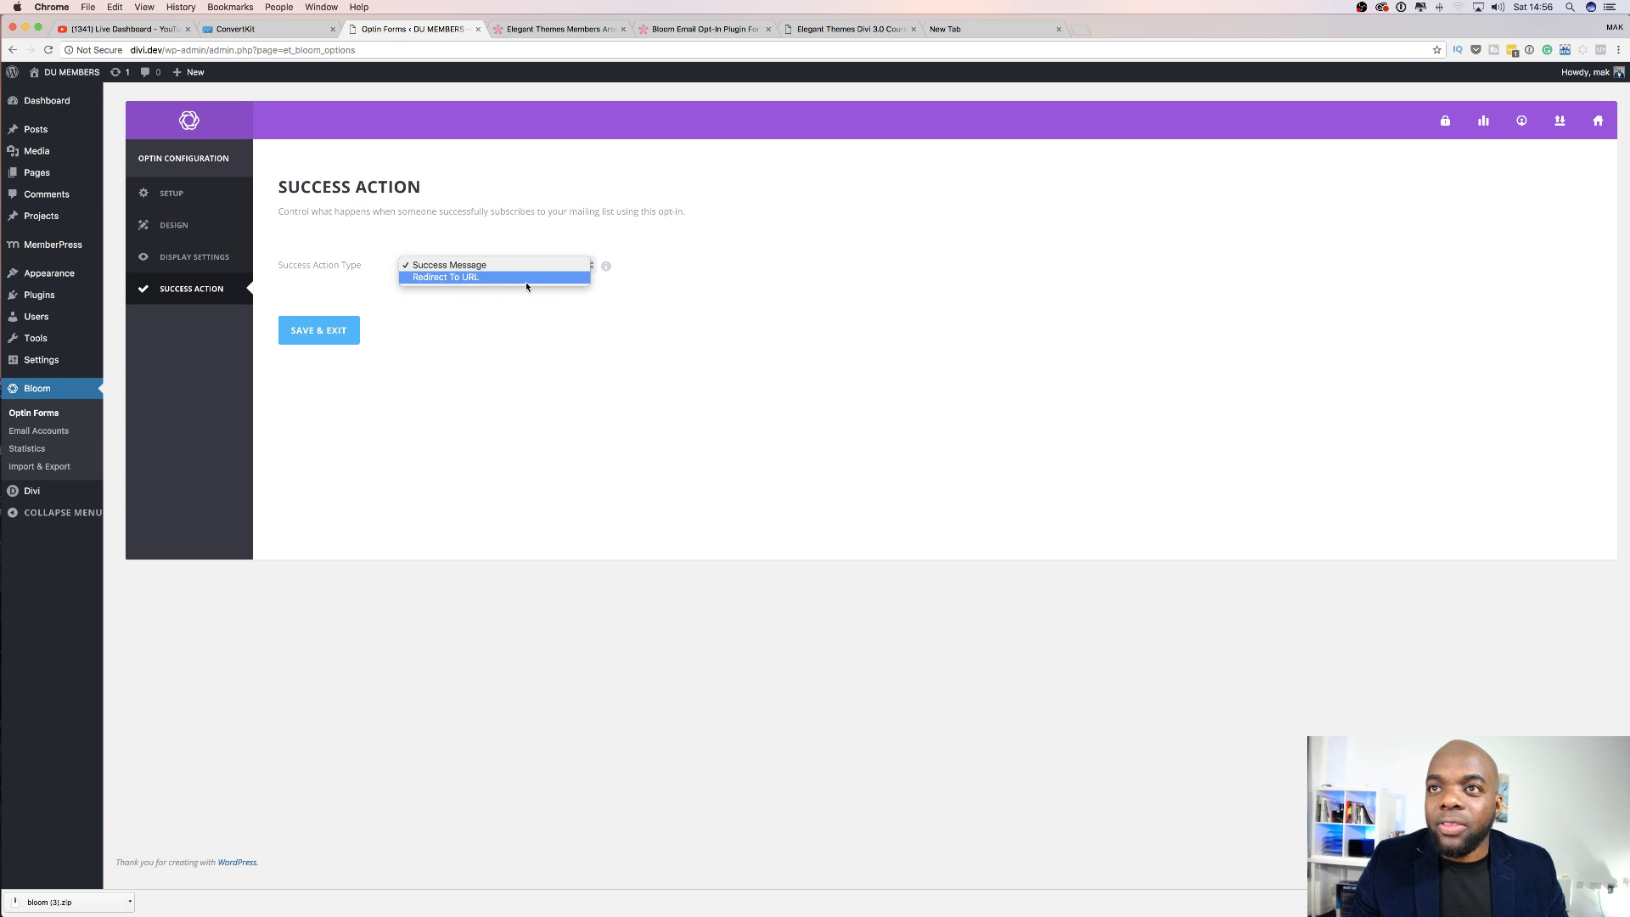
{"action": "left_click", "coordinate": [527, 284]}
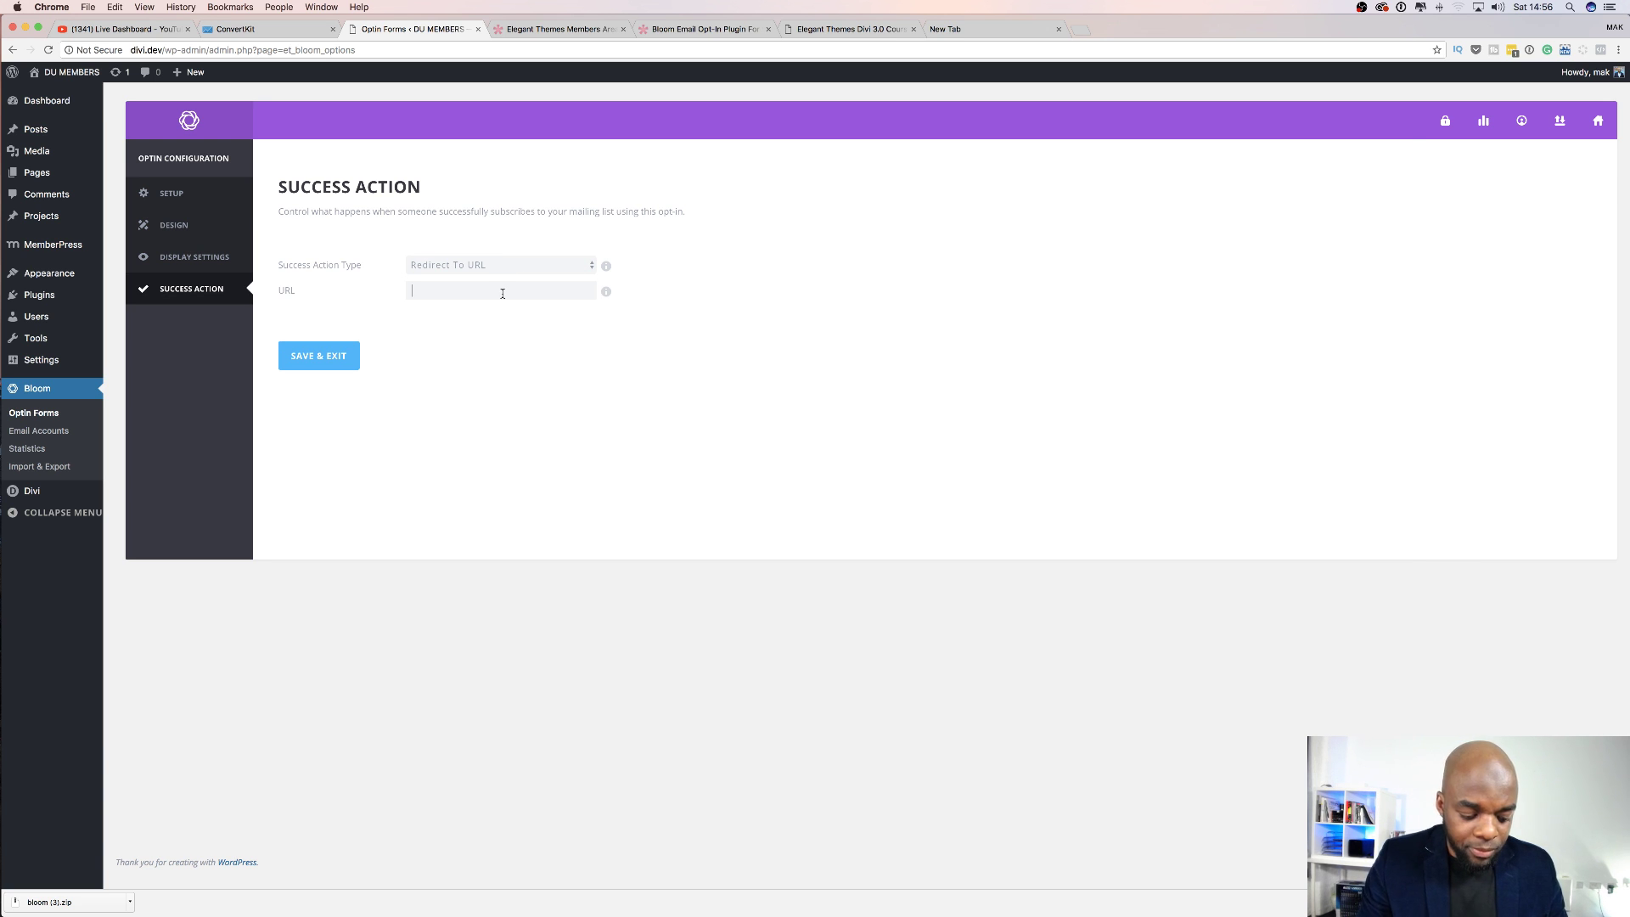
{"action": "left_click", "coordinate": [580, 263]}
{"action": "left_click", "coordinate": [570, 252]}
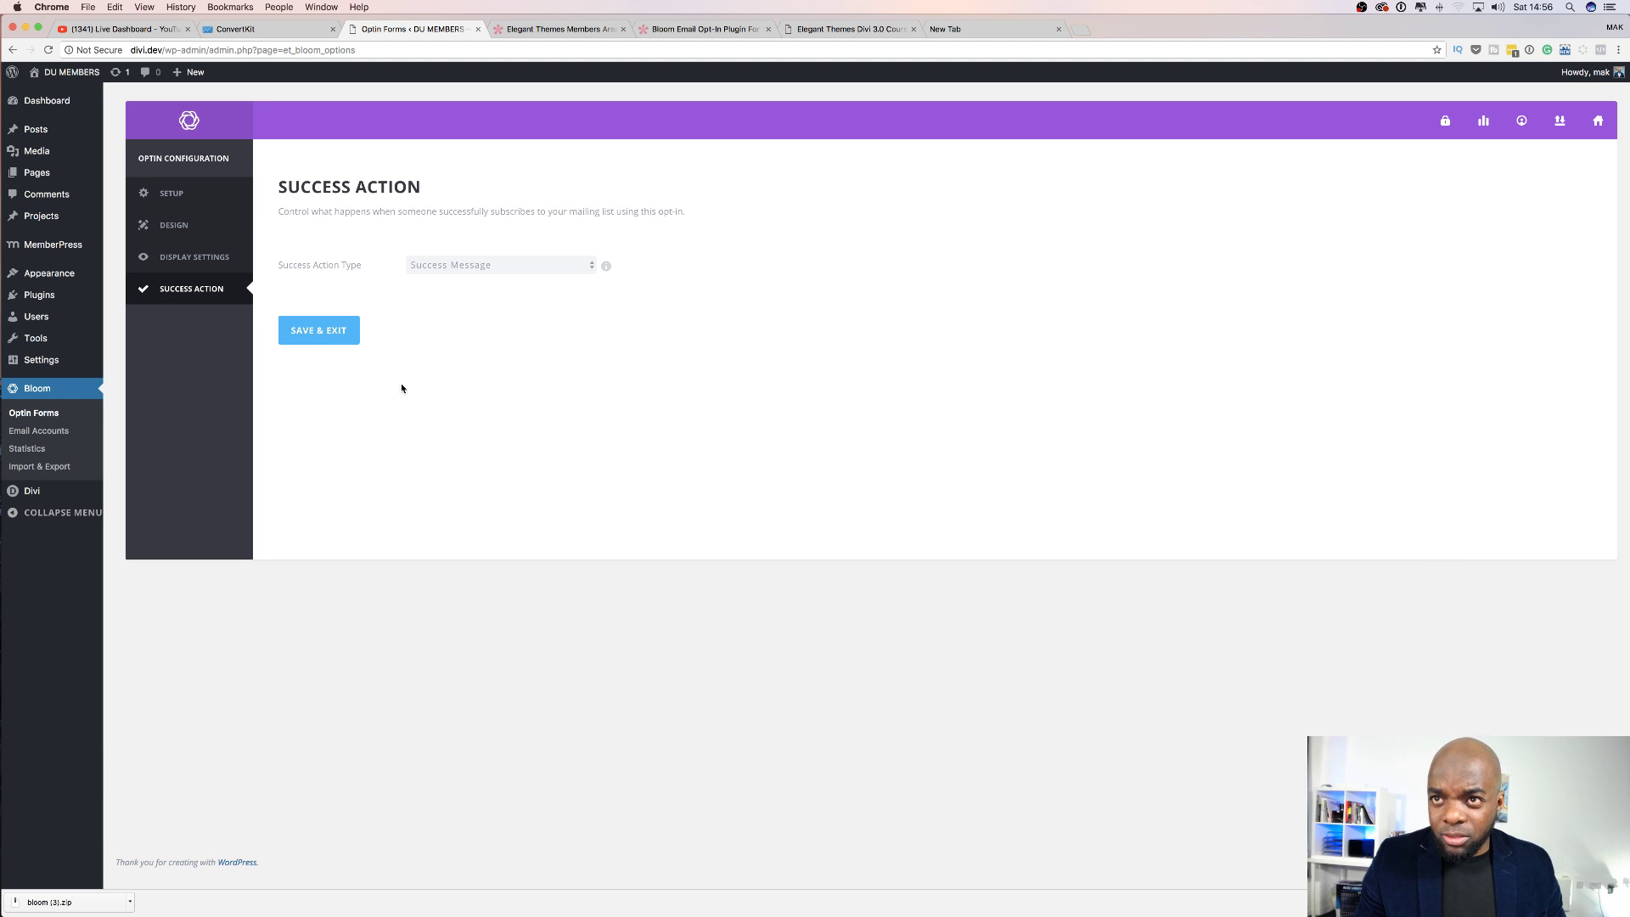
{"action": "left_click", "coordinate": [339, 331]}
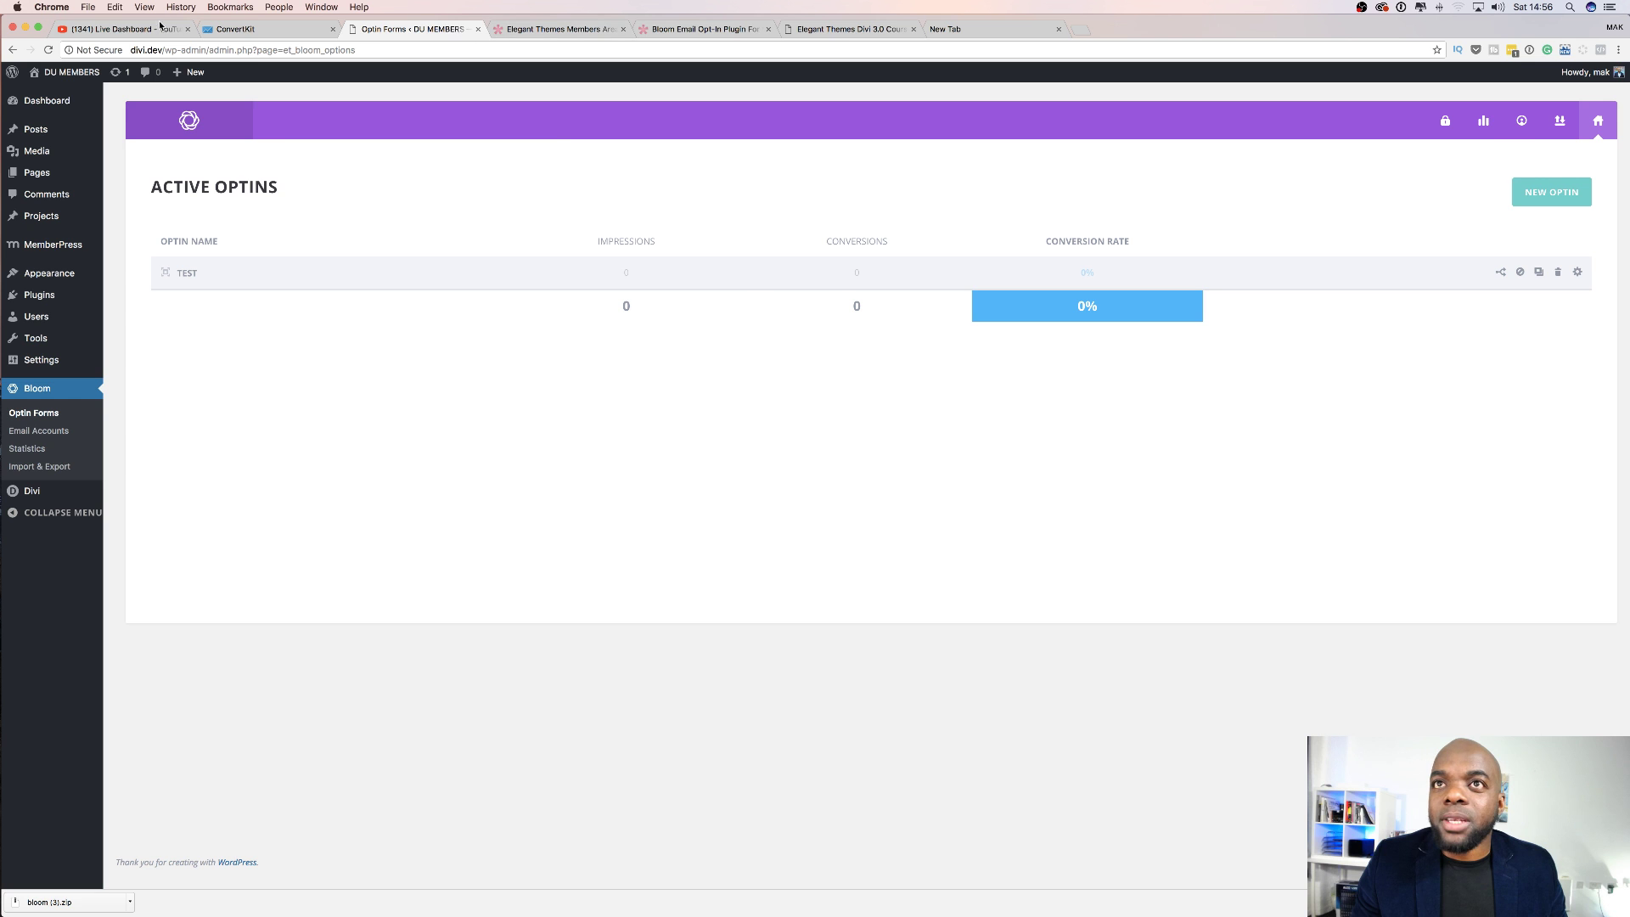
Glance at the Bloom product tab, then open the DU MEMBERS live site via Visit Site.
{"action": "left_click", "coordinate": [724, 29]}
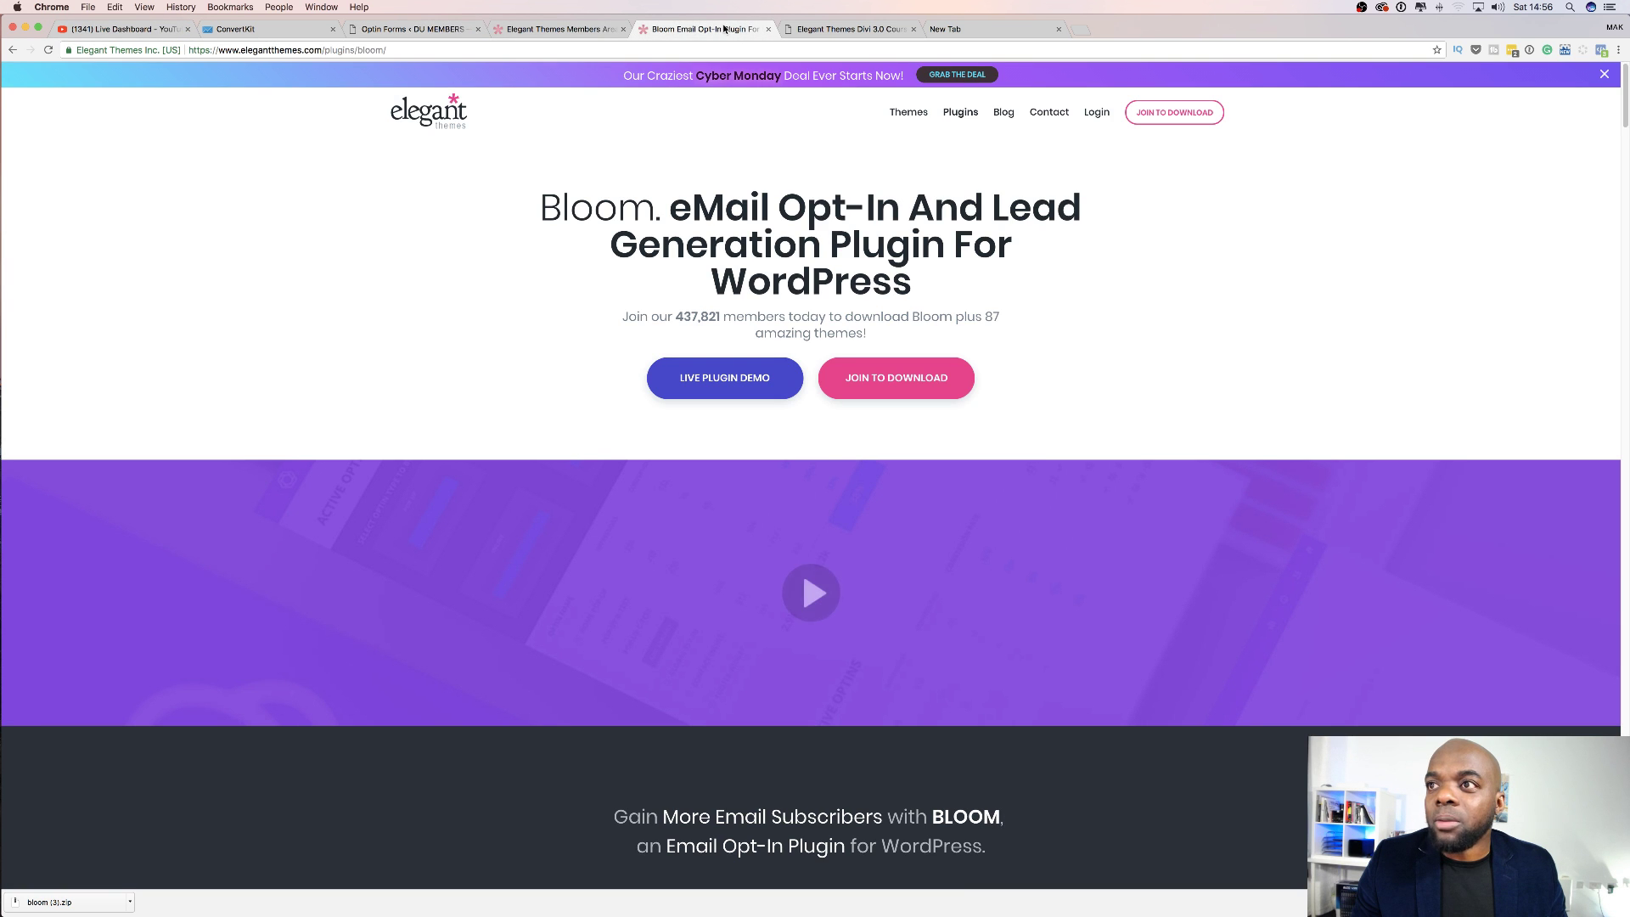
{"action": "left_click", "coordinate": [406, 30]}
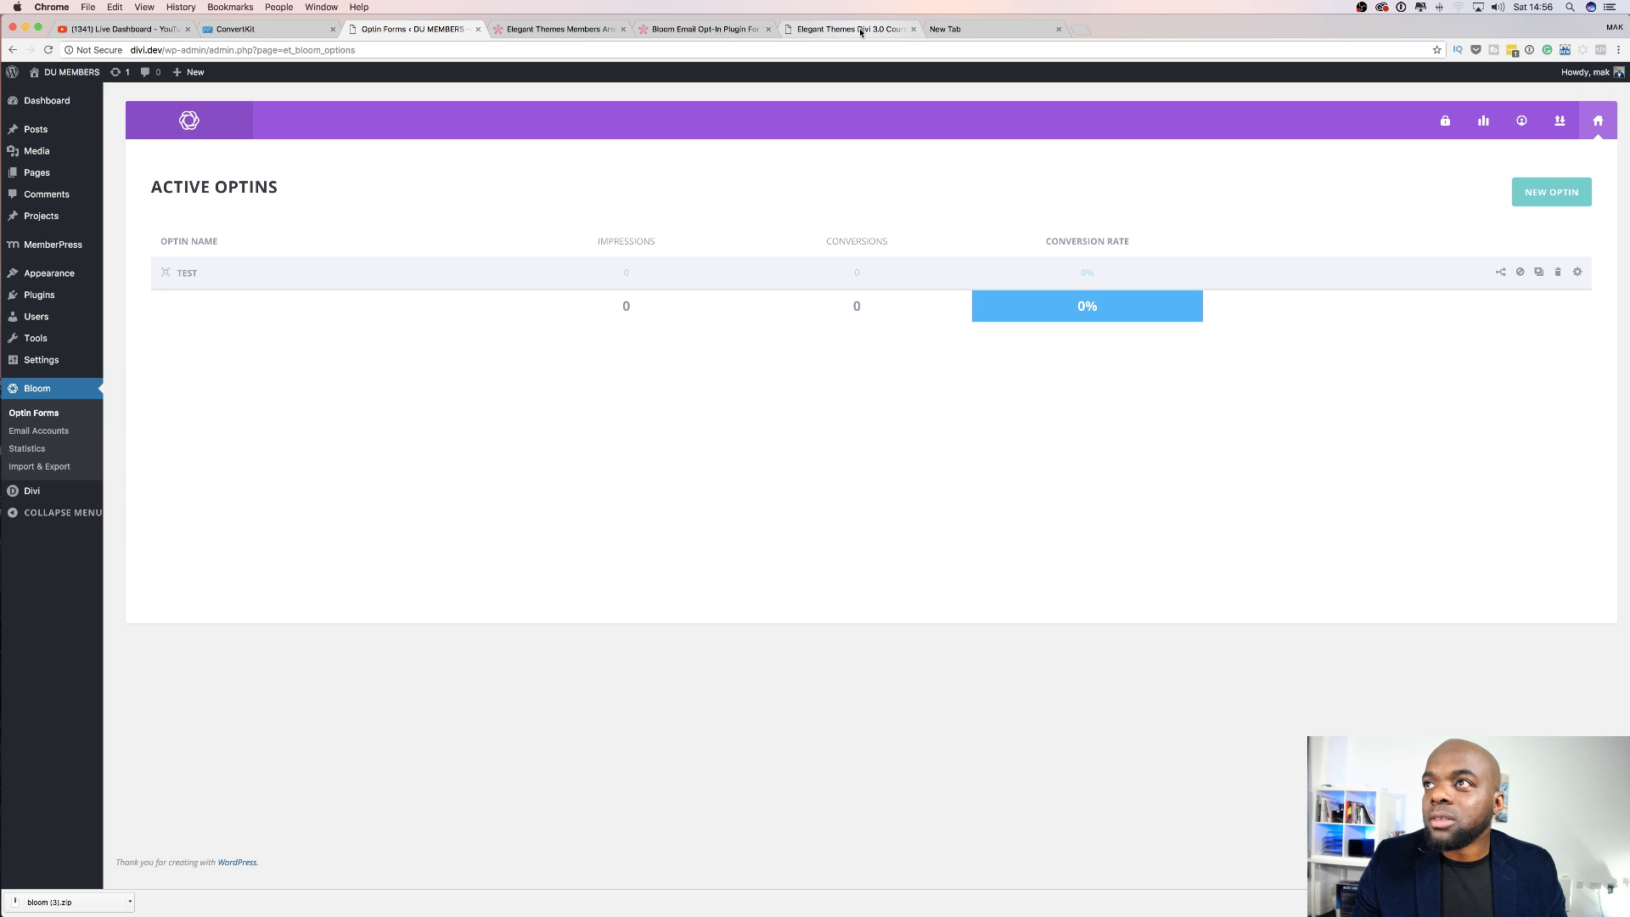
{"action": "mouse_move", "coordinate": [63, 74]}
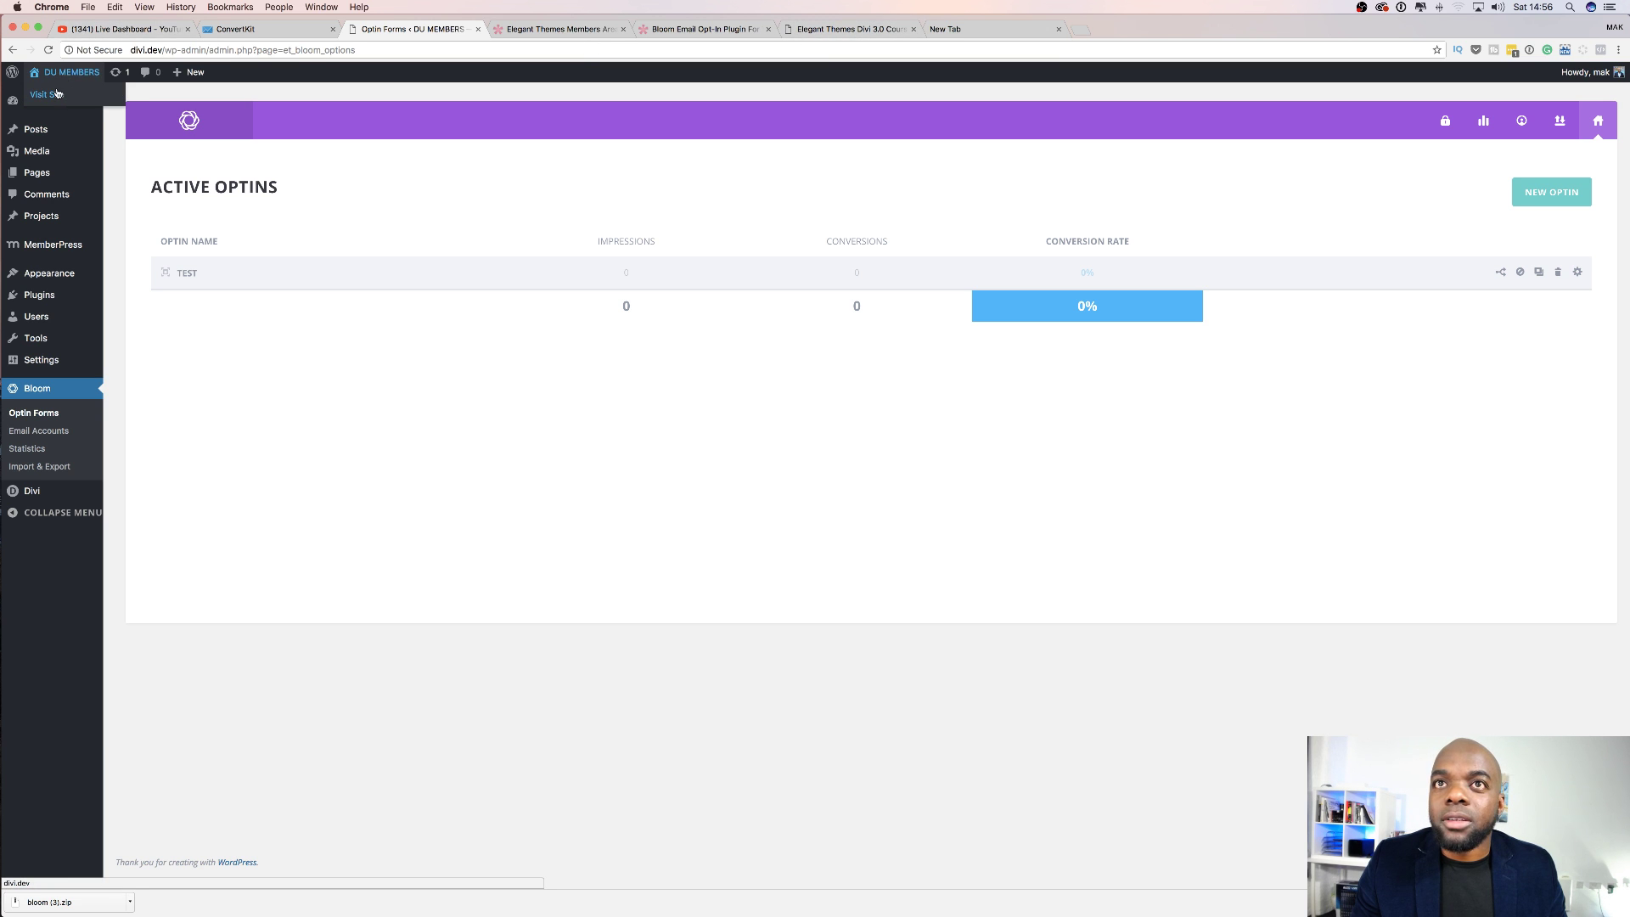
{"action": "left_click", "coordinate": [54, 97], "text": "super"}
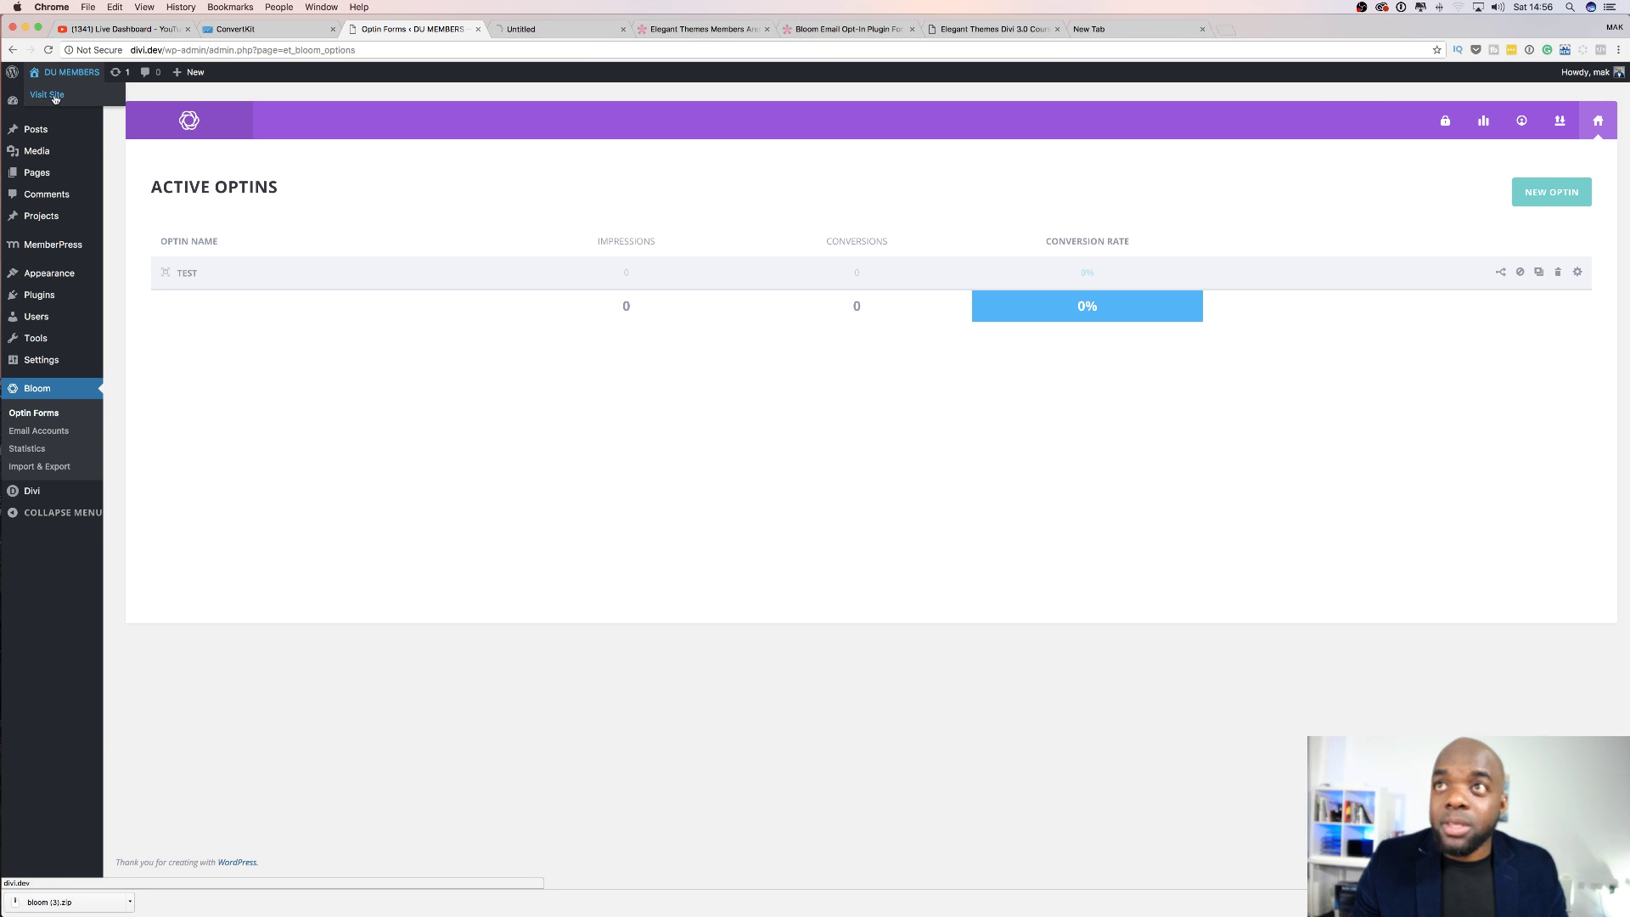
On the live site tab, close the Subscribe To Our Newsletter popup, then open Chrome's File menu.
{"action": "left_click", "coordinate": [556, 30]}
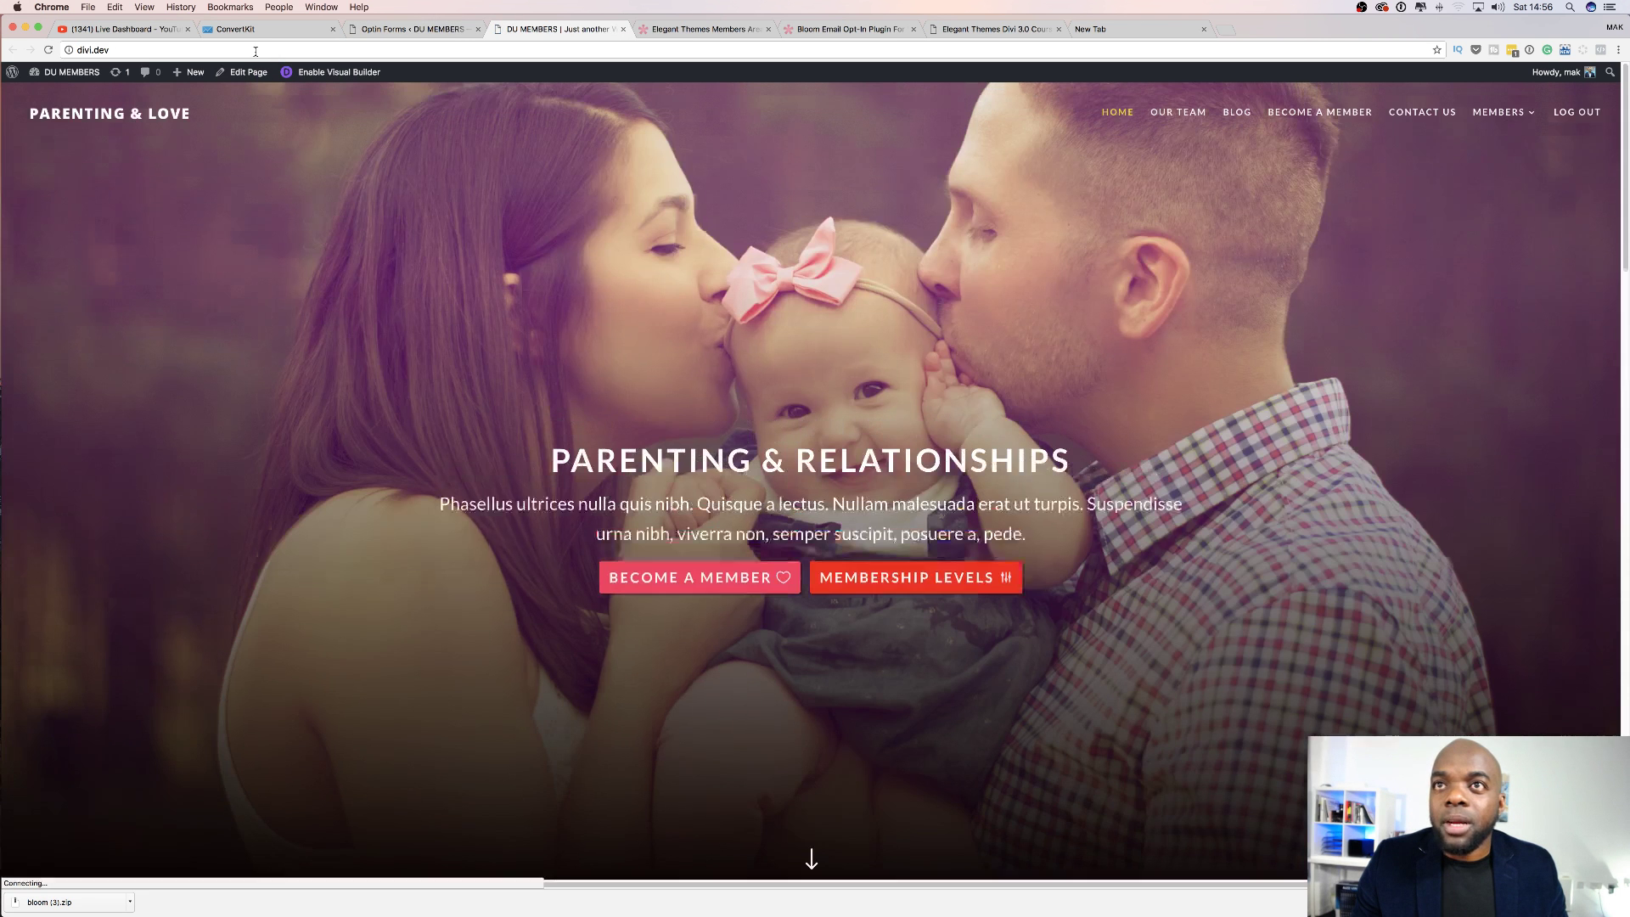
{"action": "left_click", "coordinate": [256, 53]}
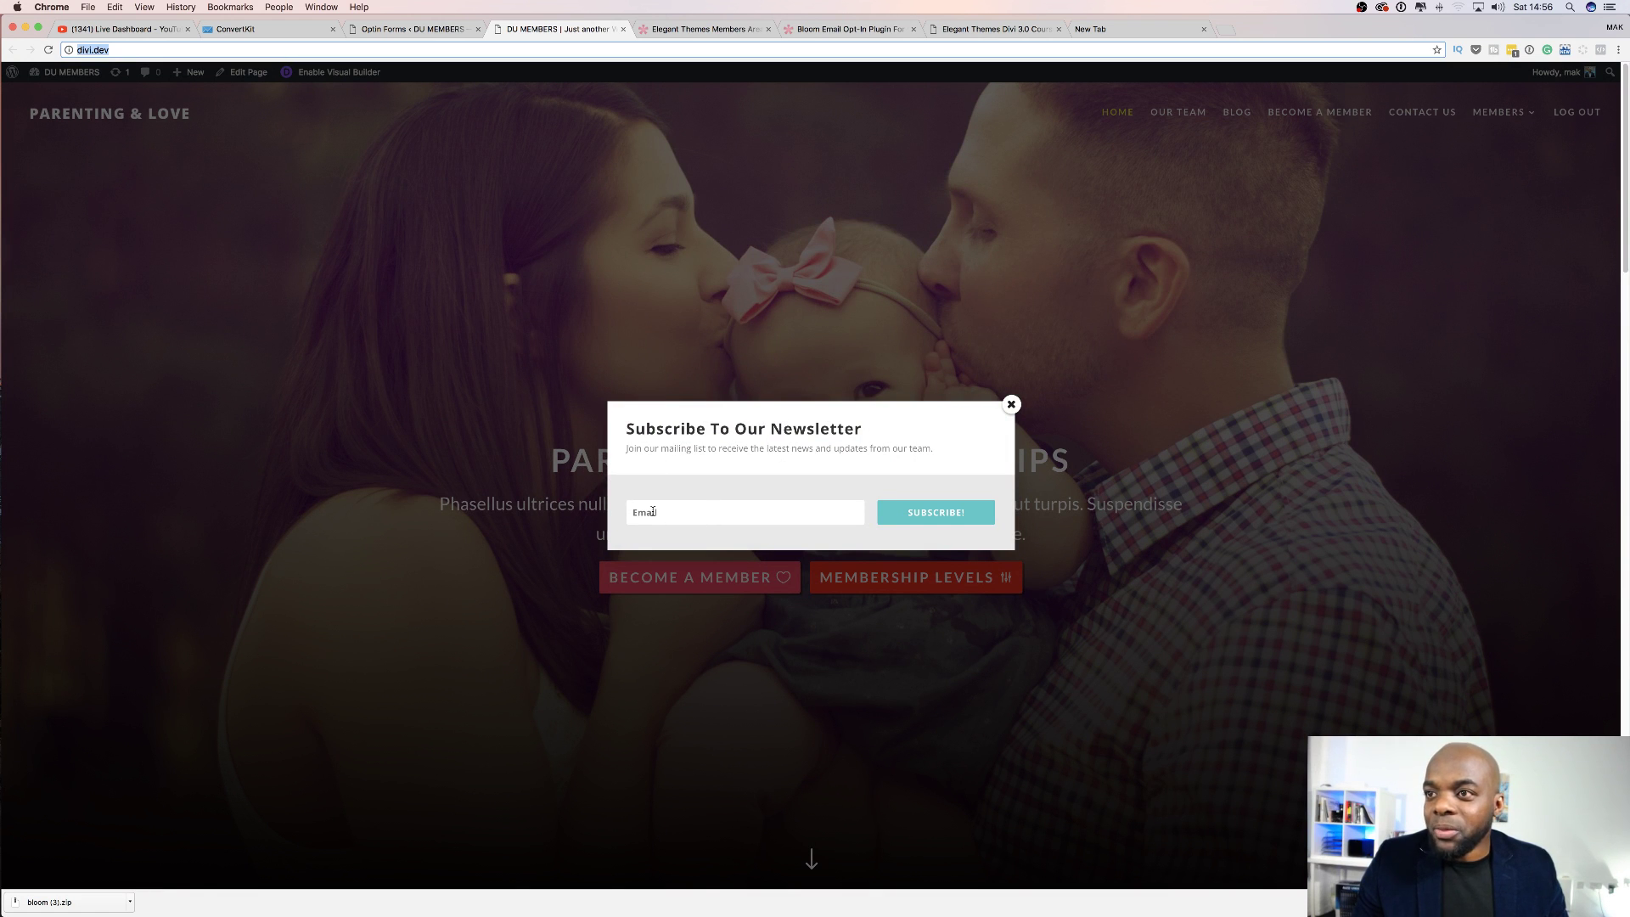
{"action": "left_click", "coordinate": [1012, 405]}
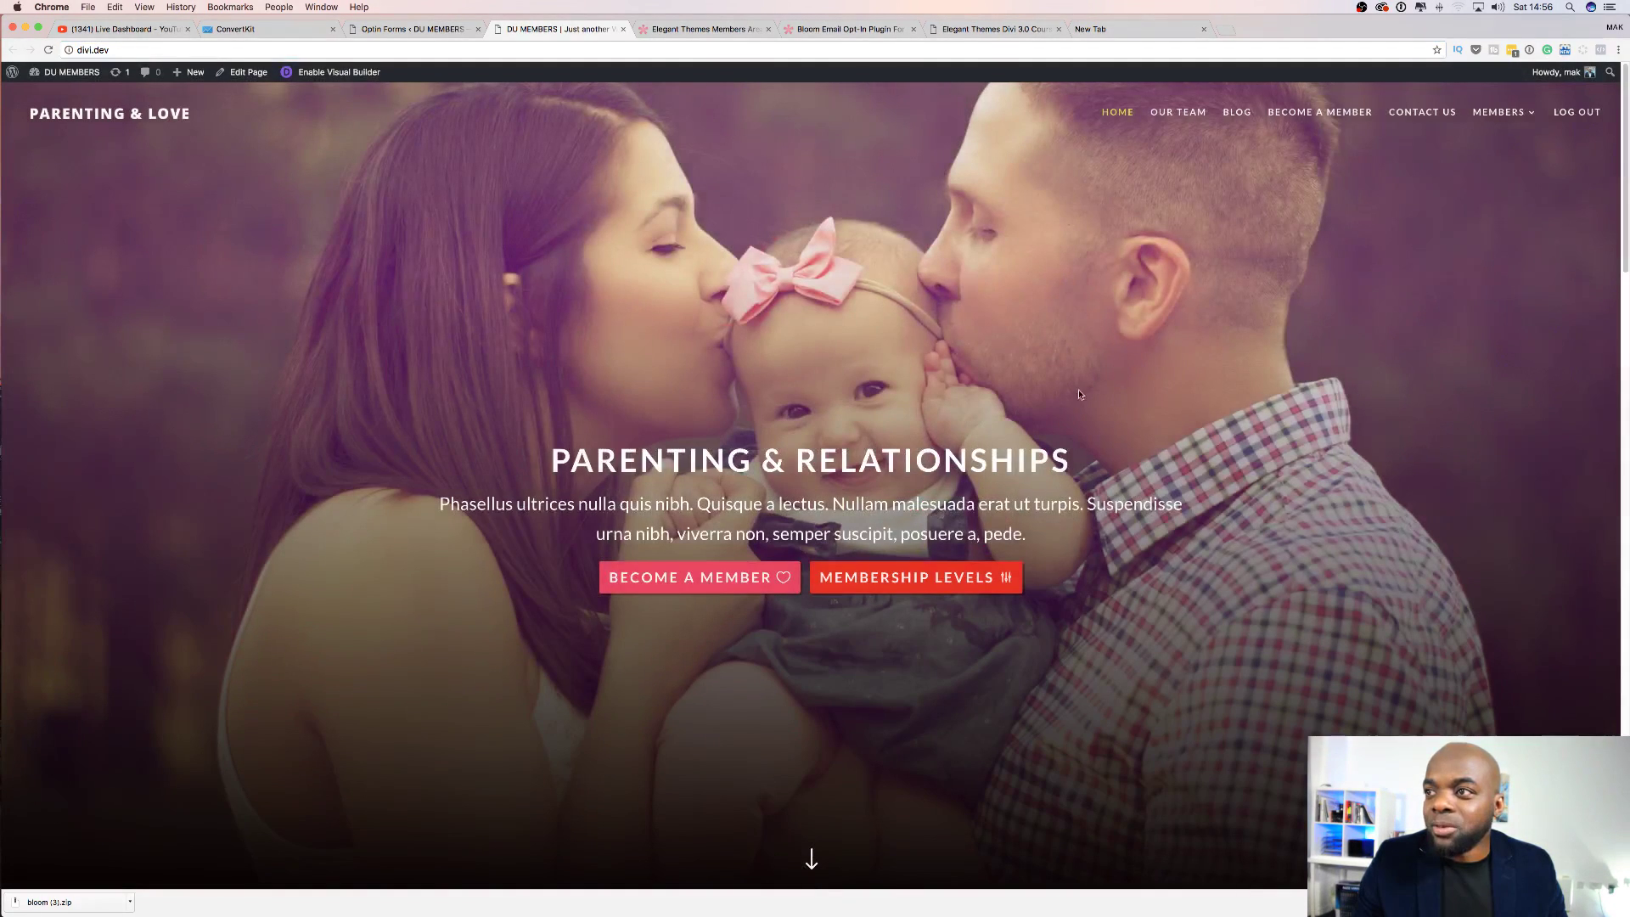
{"action": "left_click", "coordinate": [88, 8]}
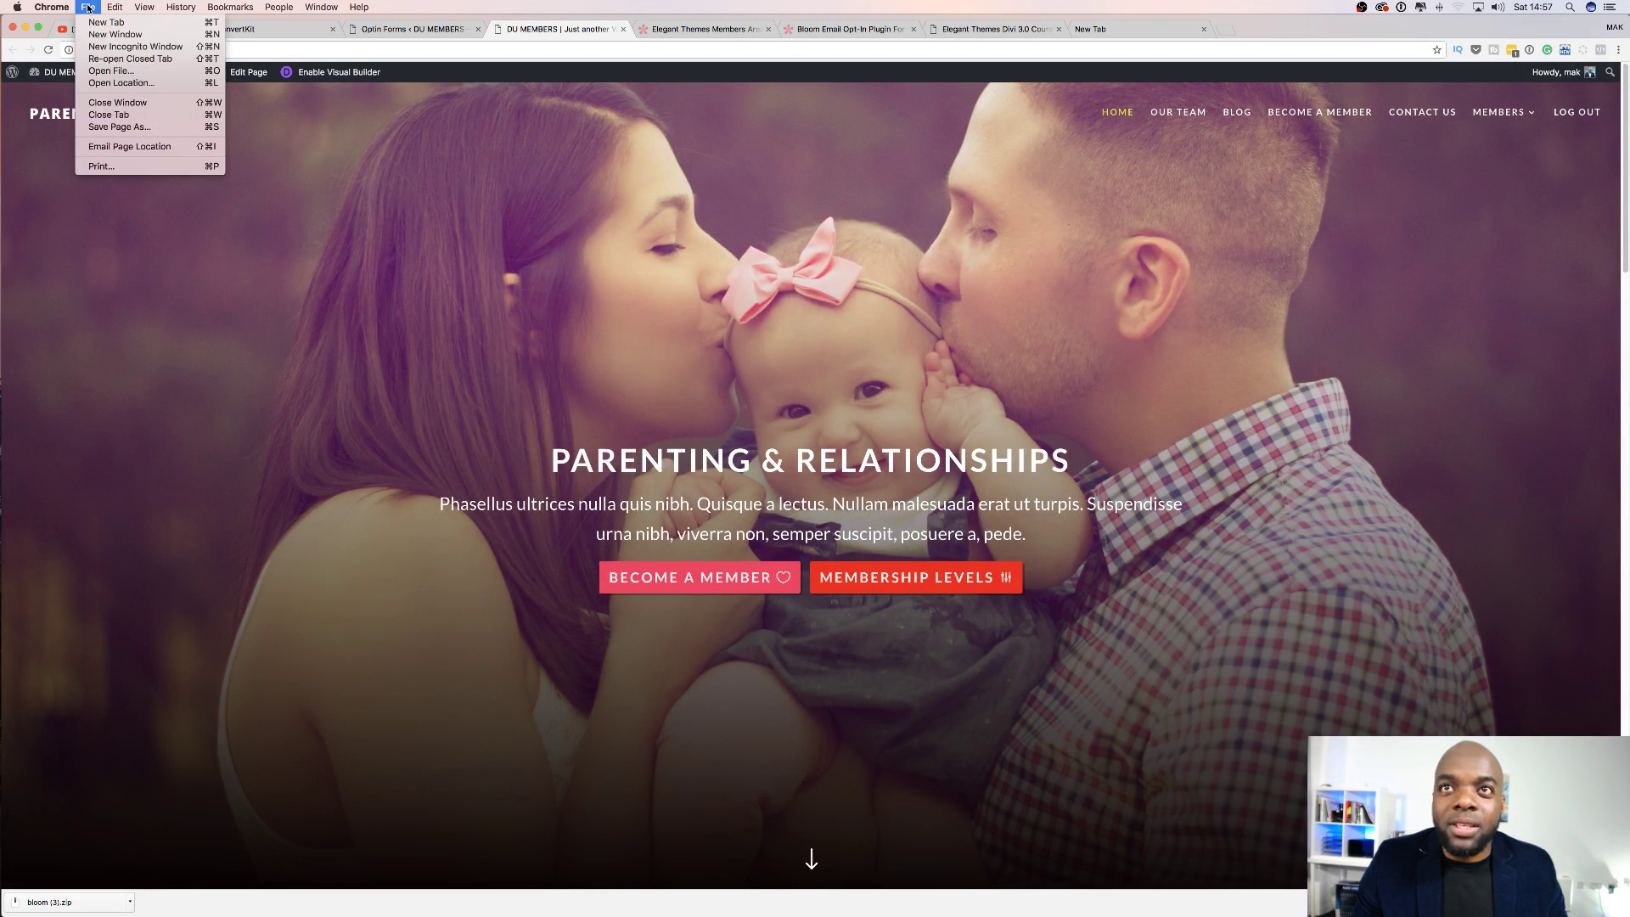
Load divi.dev in a new incognito window.
{"action": "left_click", "coordinate": [136, 47]}
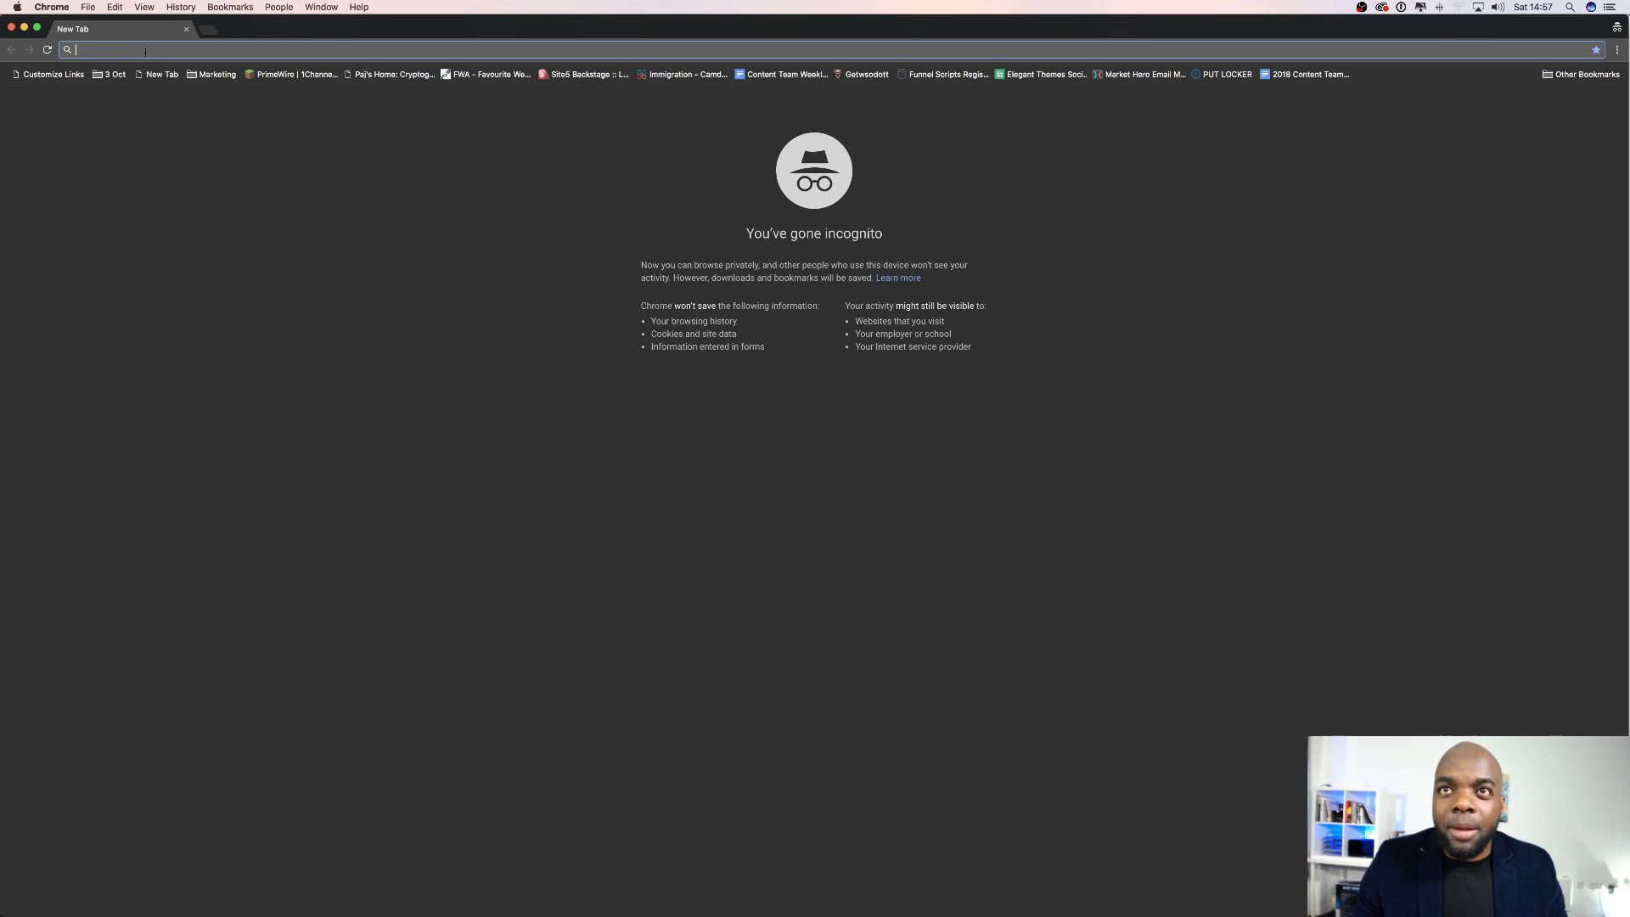
{"action": "type", "text": "divi.dev"}
{"action": "key", "text": "Return"}
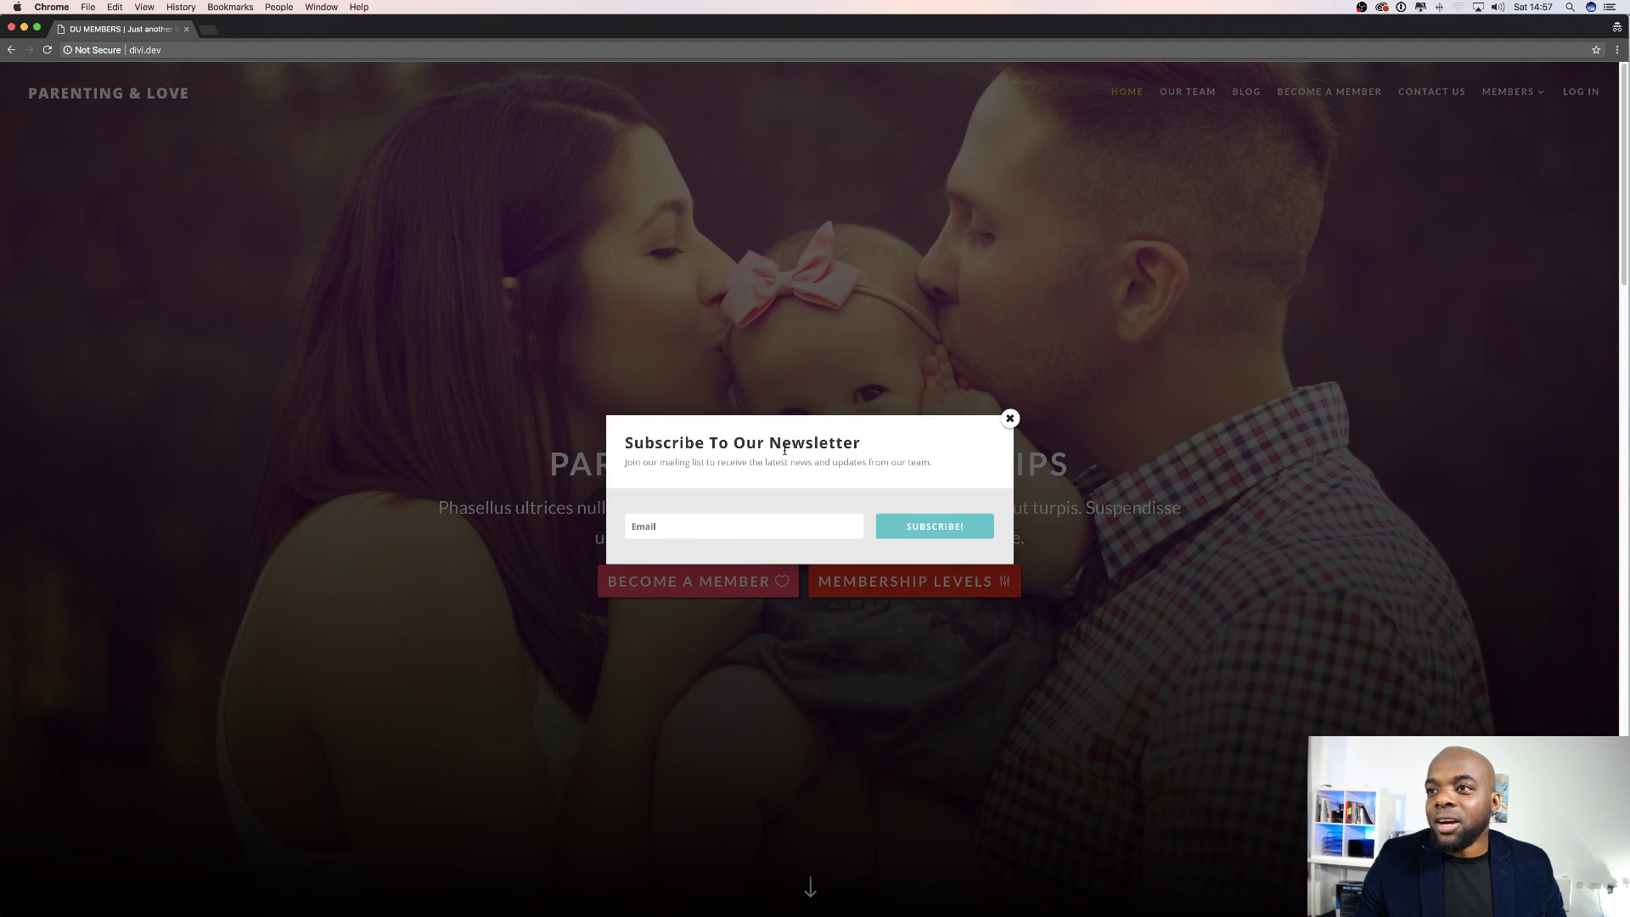
Subscribe a test email address through the newsletter popup, then close the success message.
{"action": "left_click", "coordinate": [697, 527]}
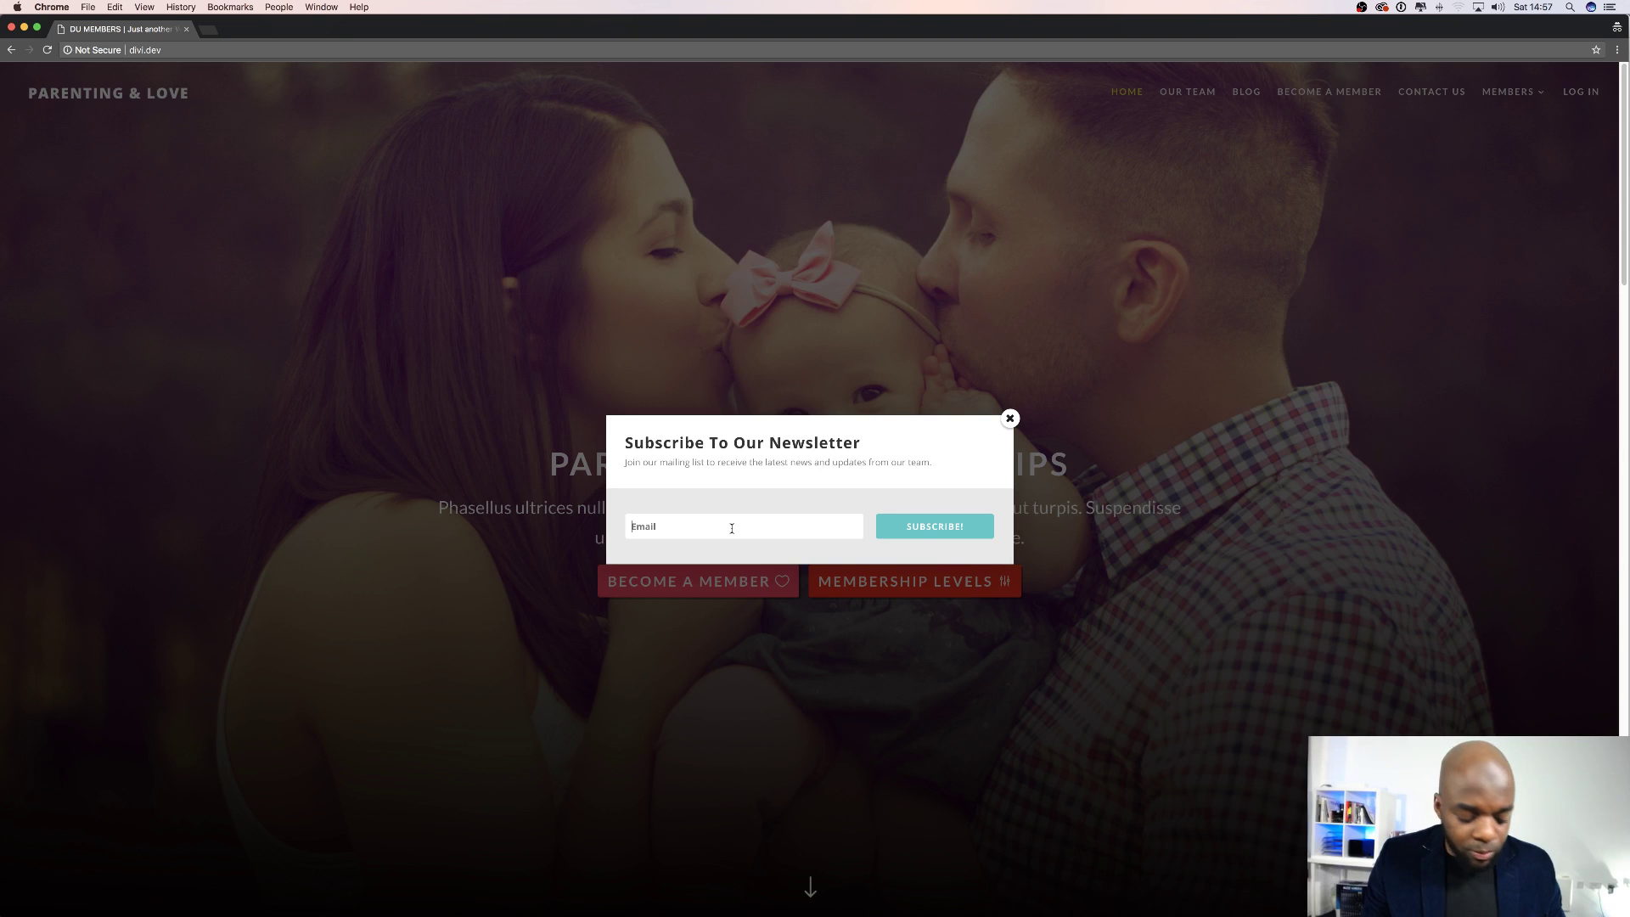
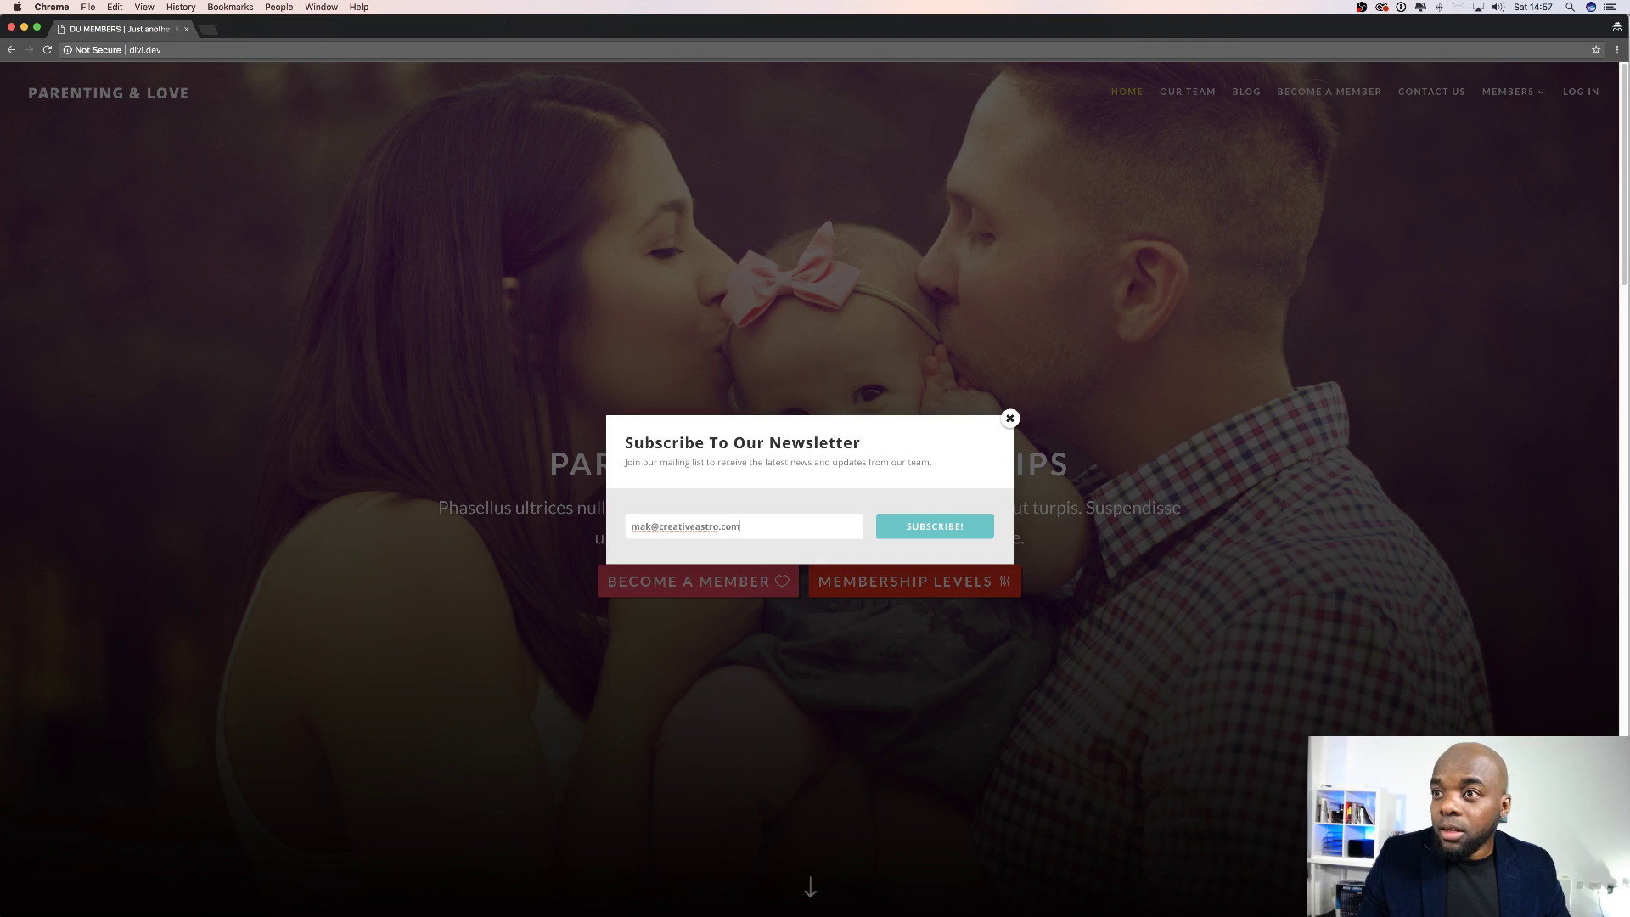
{"action": "left_click", "coordinate": [937, 532]}
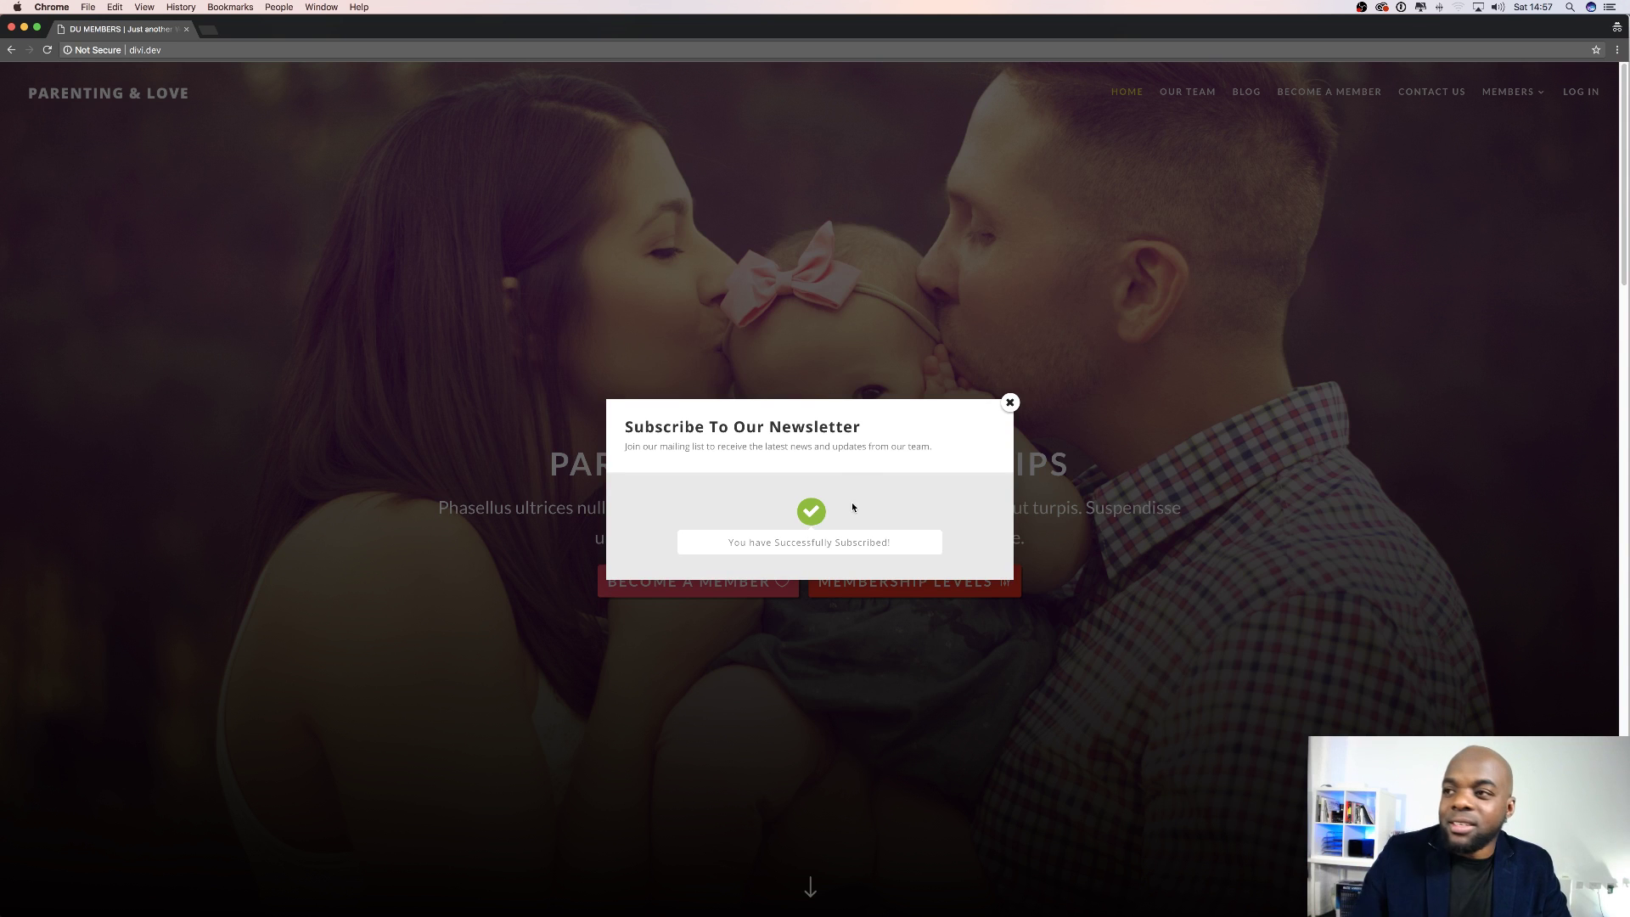
{"action": "left_click", "coordinate": [1010, 404]}
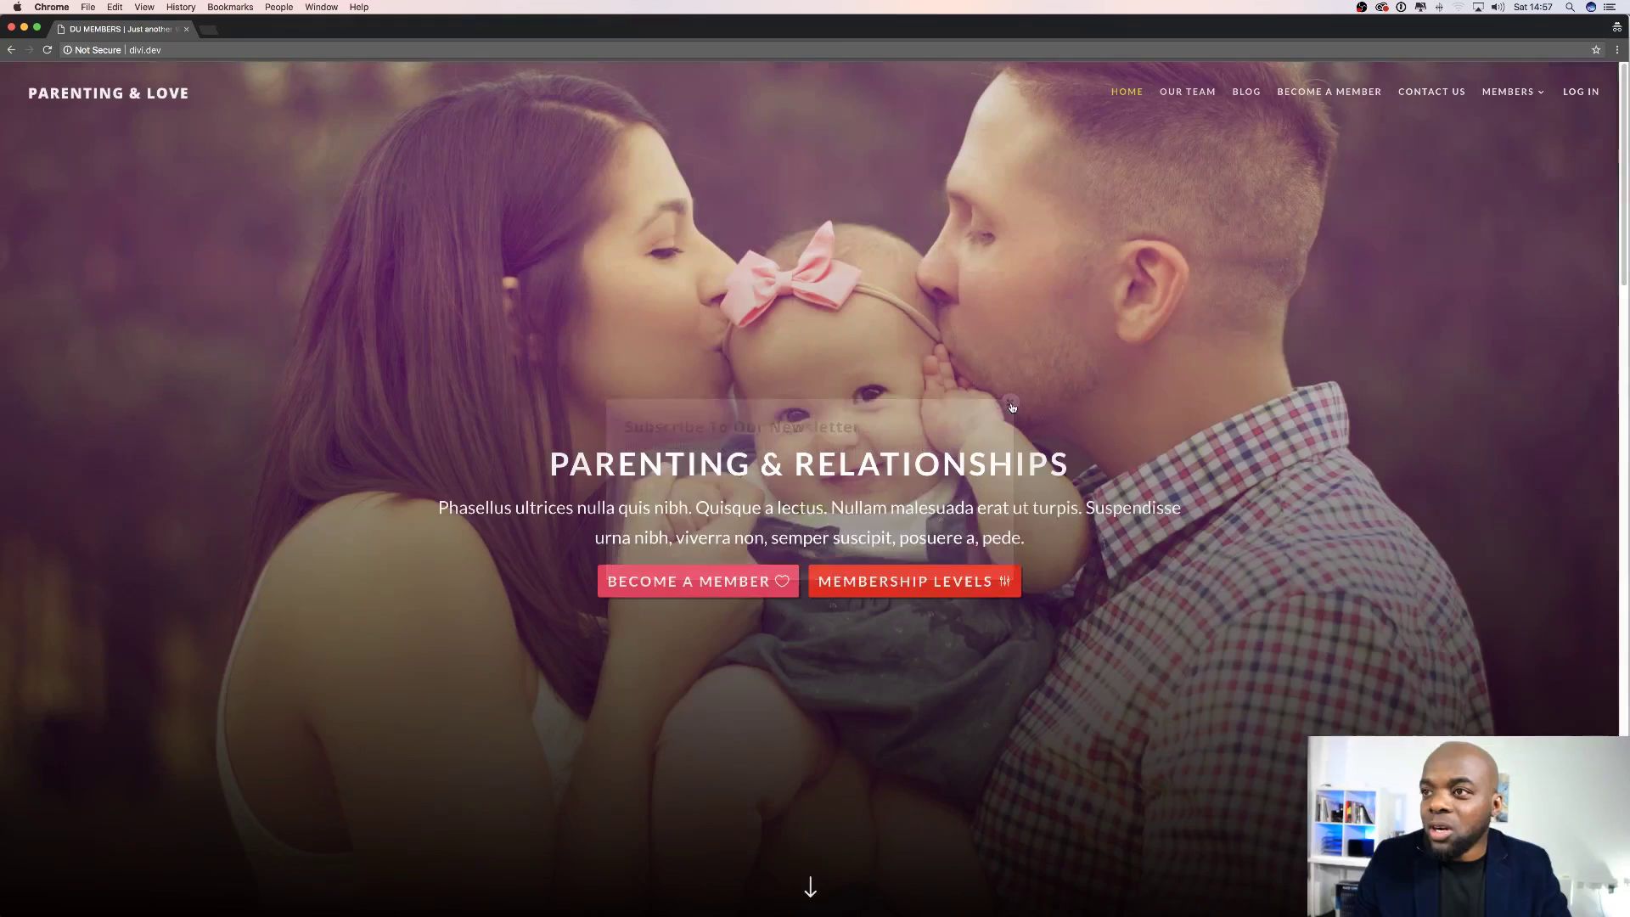
Back in ConvertKit, refresh the Forms subscriber counts, view the IMH form, then list all broadcasts.
{"action": "left_click", "coordinate": [12, 27]}
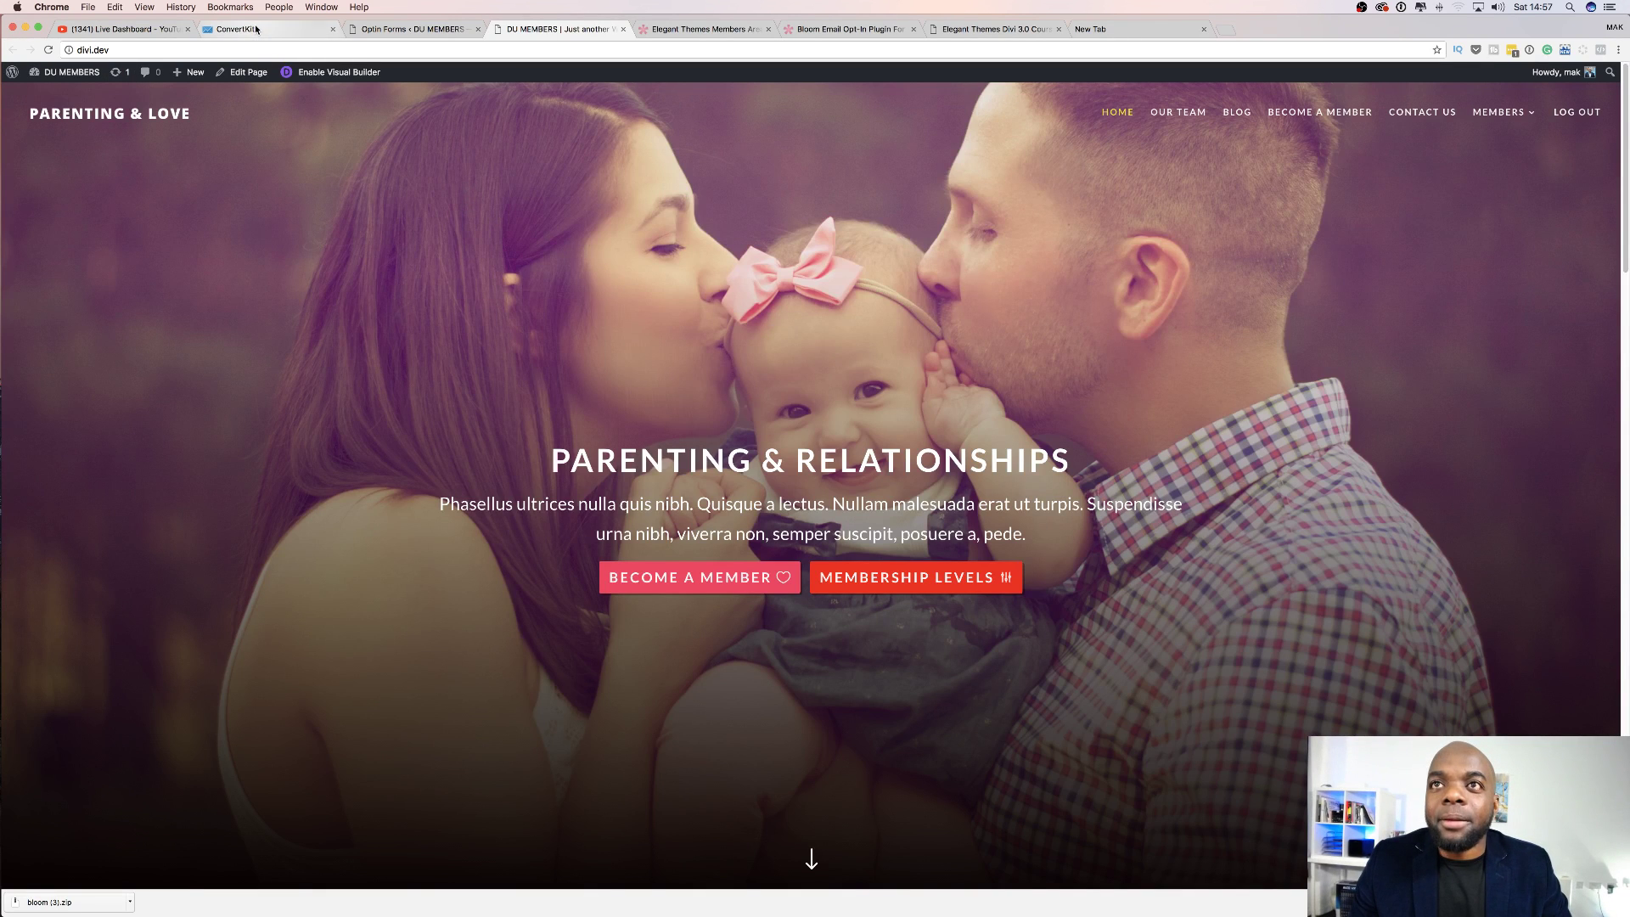
{"action": "left_click", "coordinate": [258, 32]}
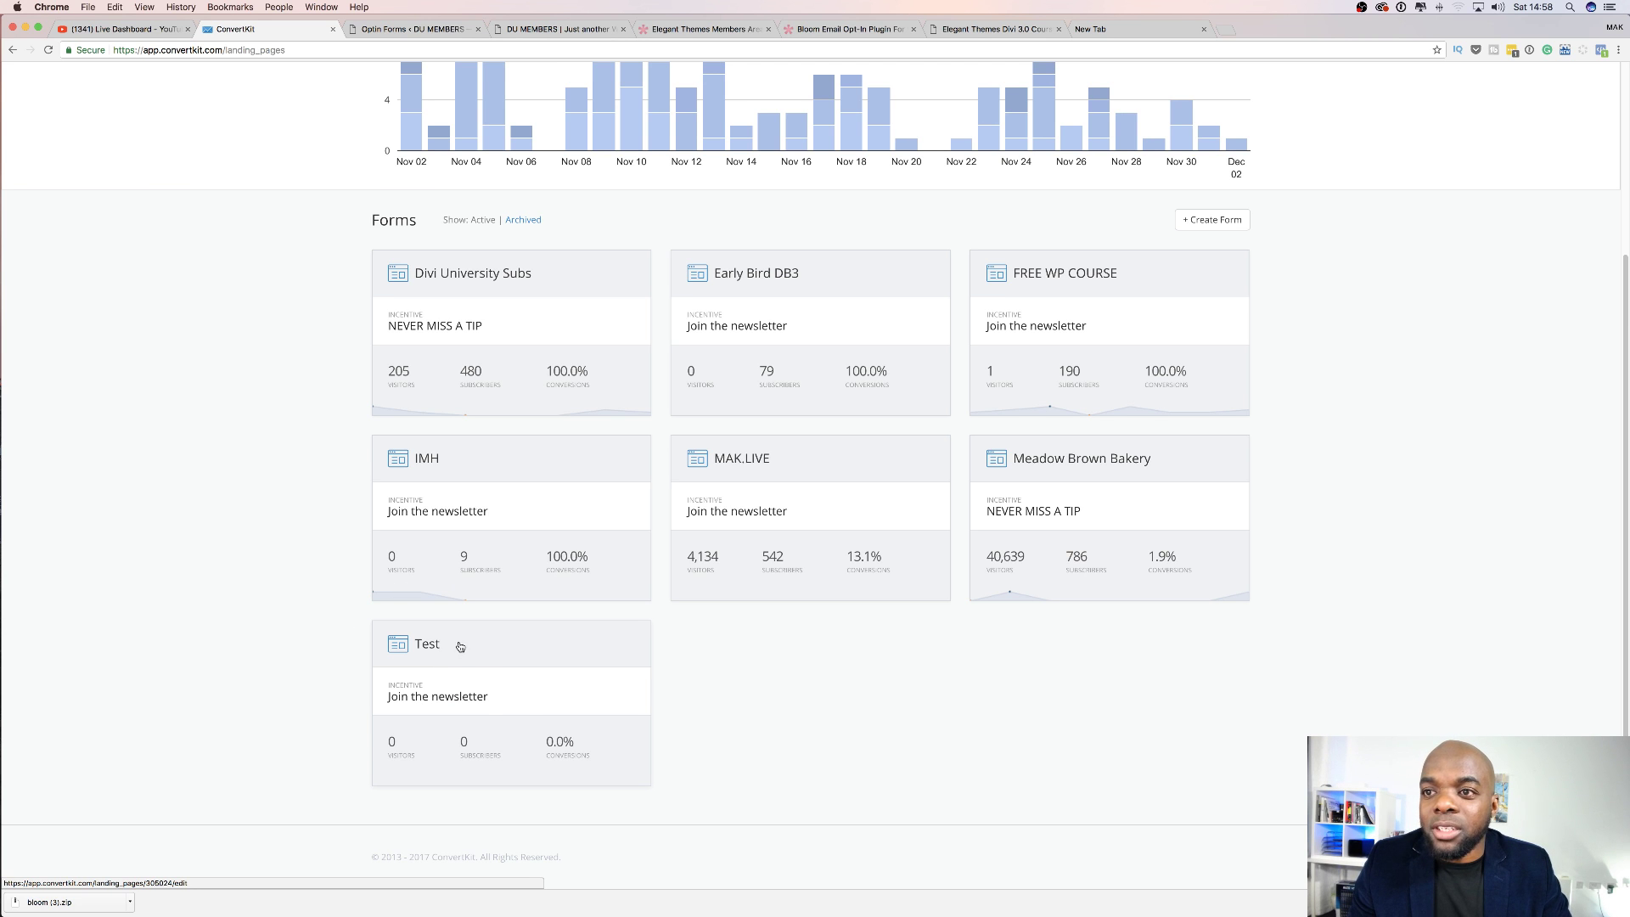
{"action": "left_click", "coordinate": [48, 51]}
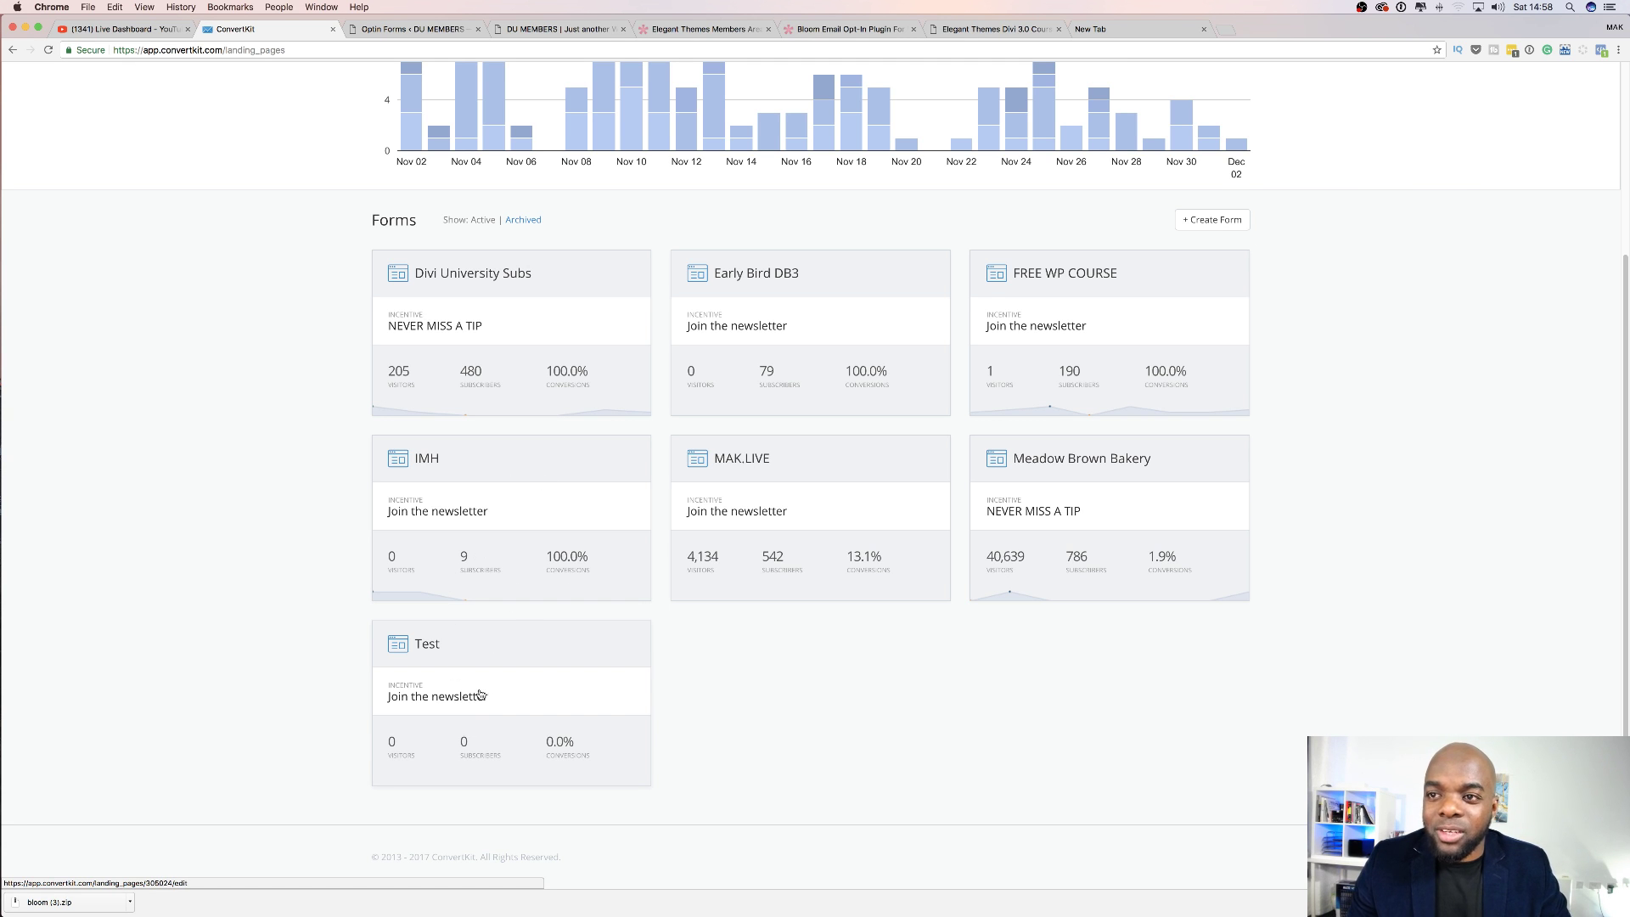
{"action": "left_click", "coordinate": [504, 469]}
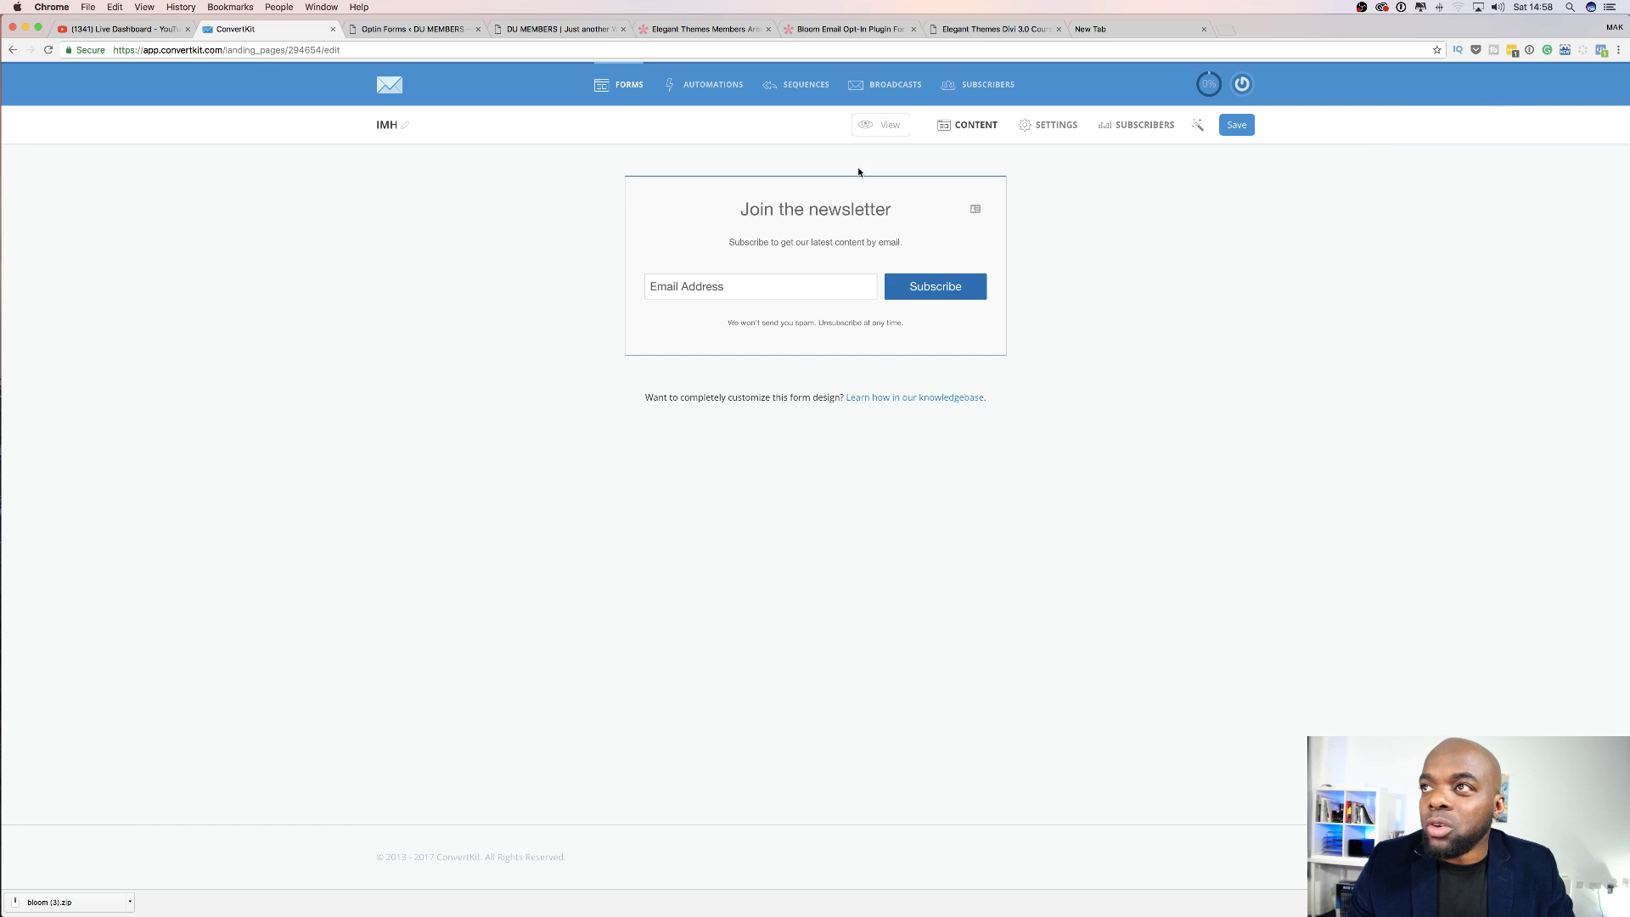
{"action": "left_click", "coordinate": [896, 86]}
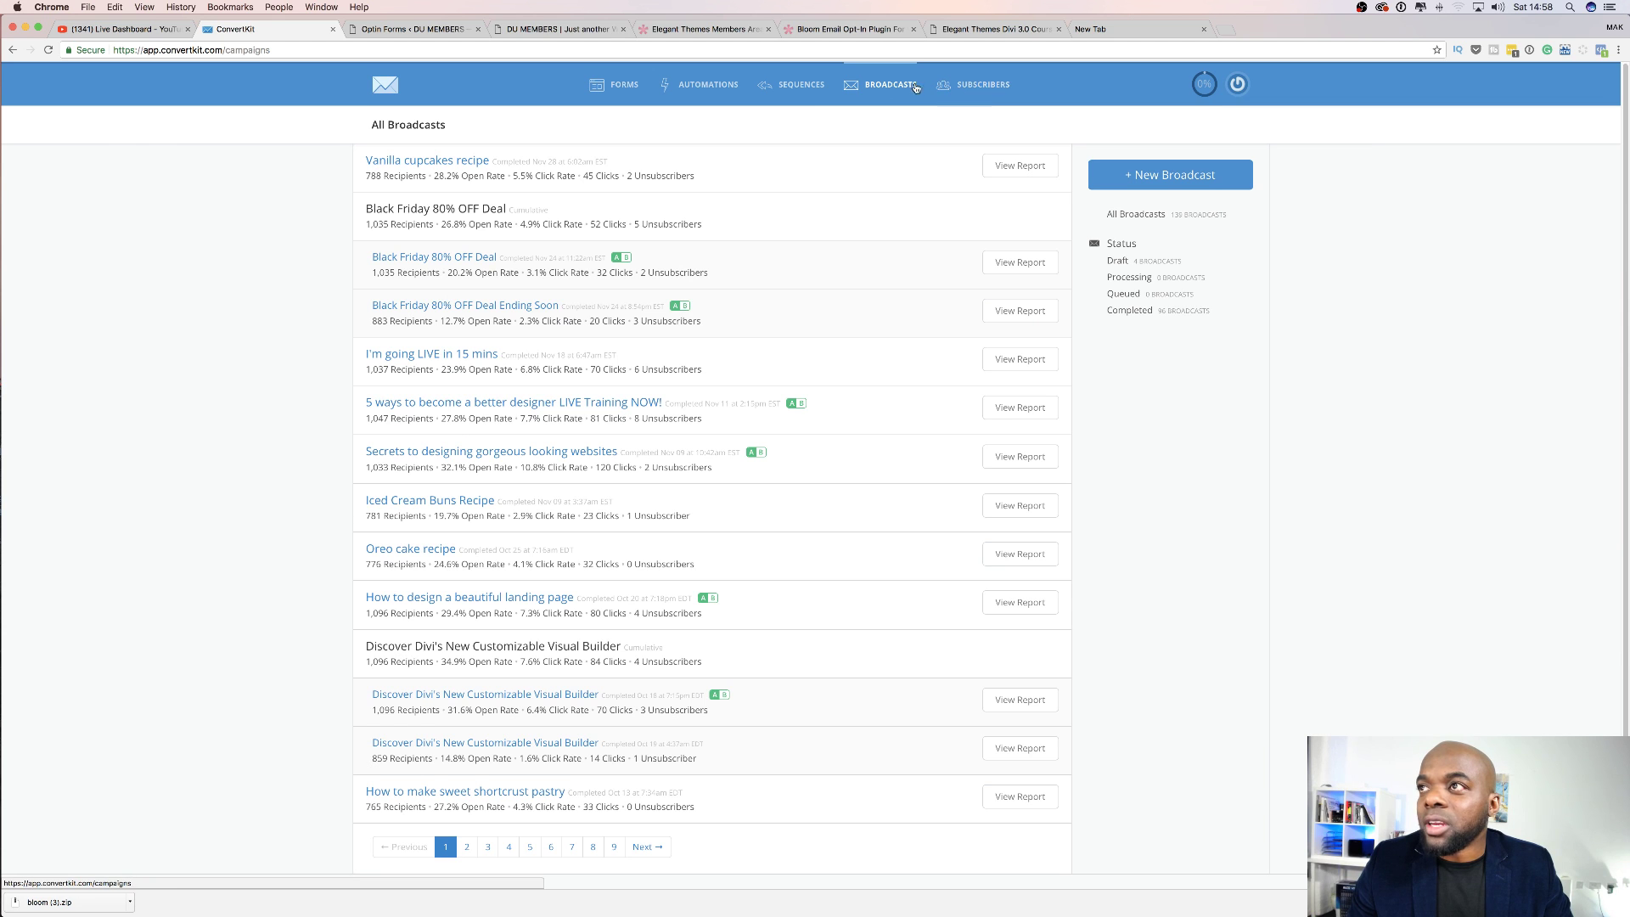
Create a new broadcast with its recipient filter set to Subscribed to > Forms > IMH.
{"action": "left_click", "coordinate": [1170, 175]}
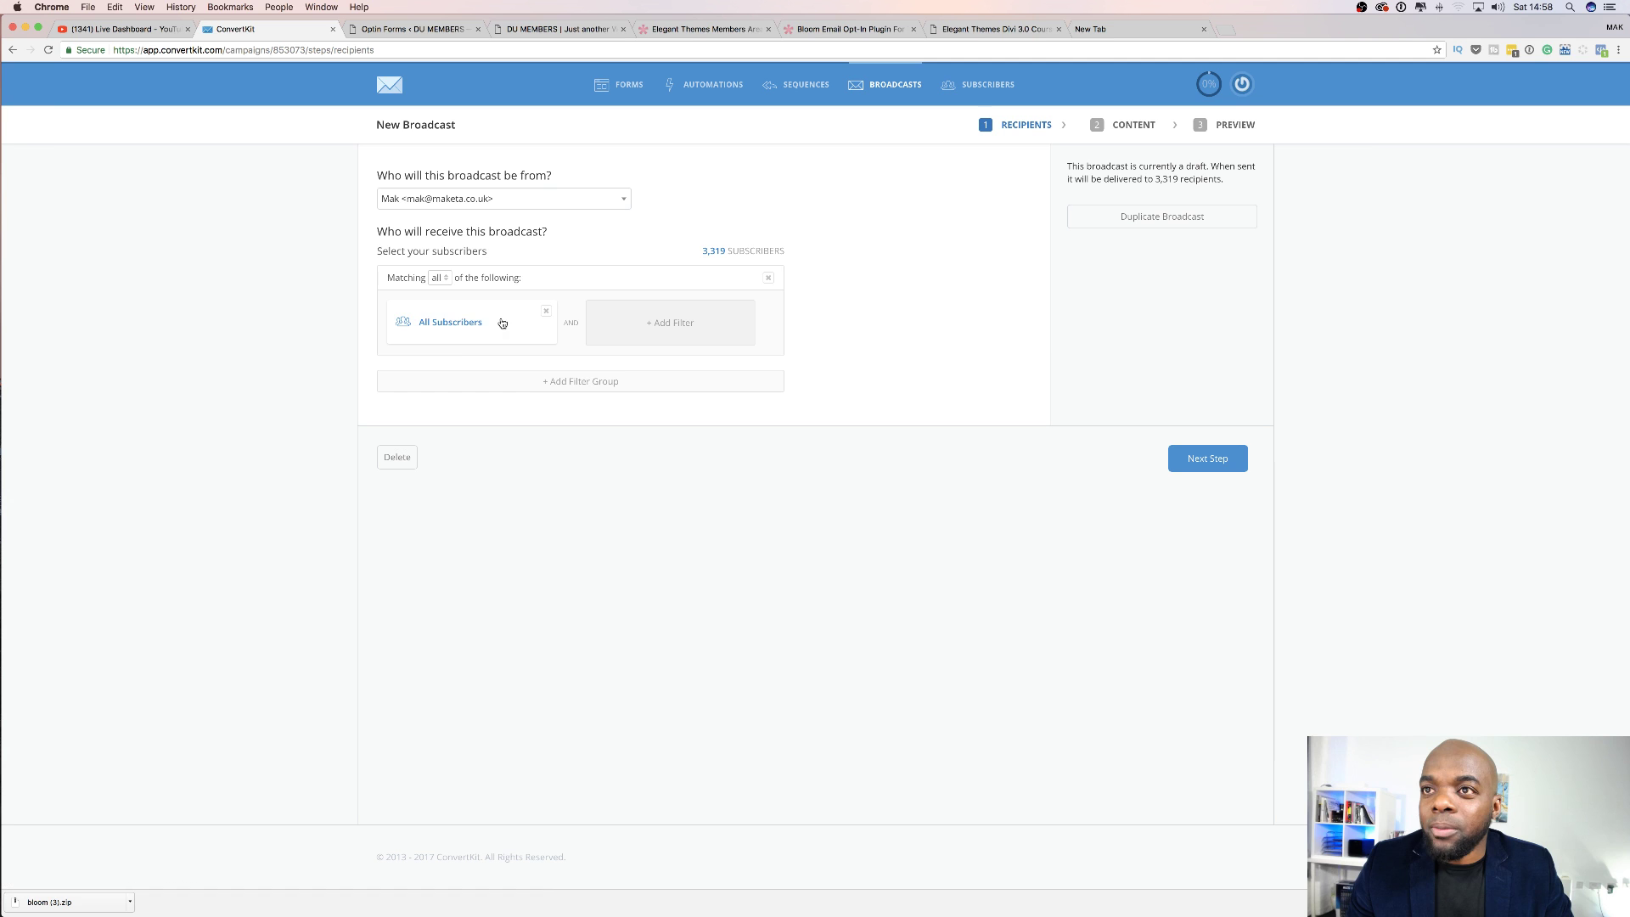
{"action": "left_click", "coordinate": [500, 323]}
{"action": "left_click", "coordinate": [487, 333]}
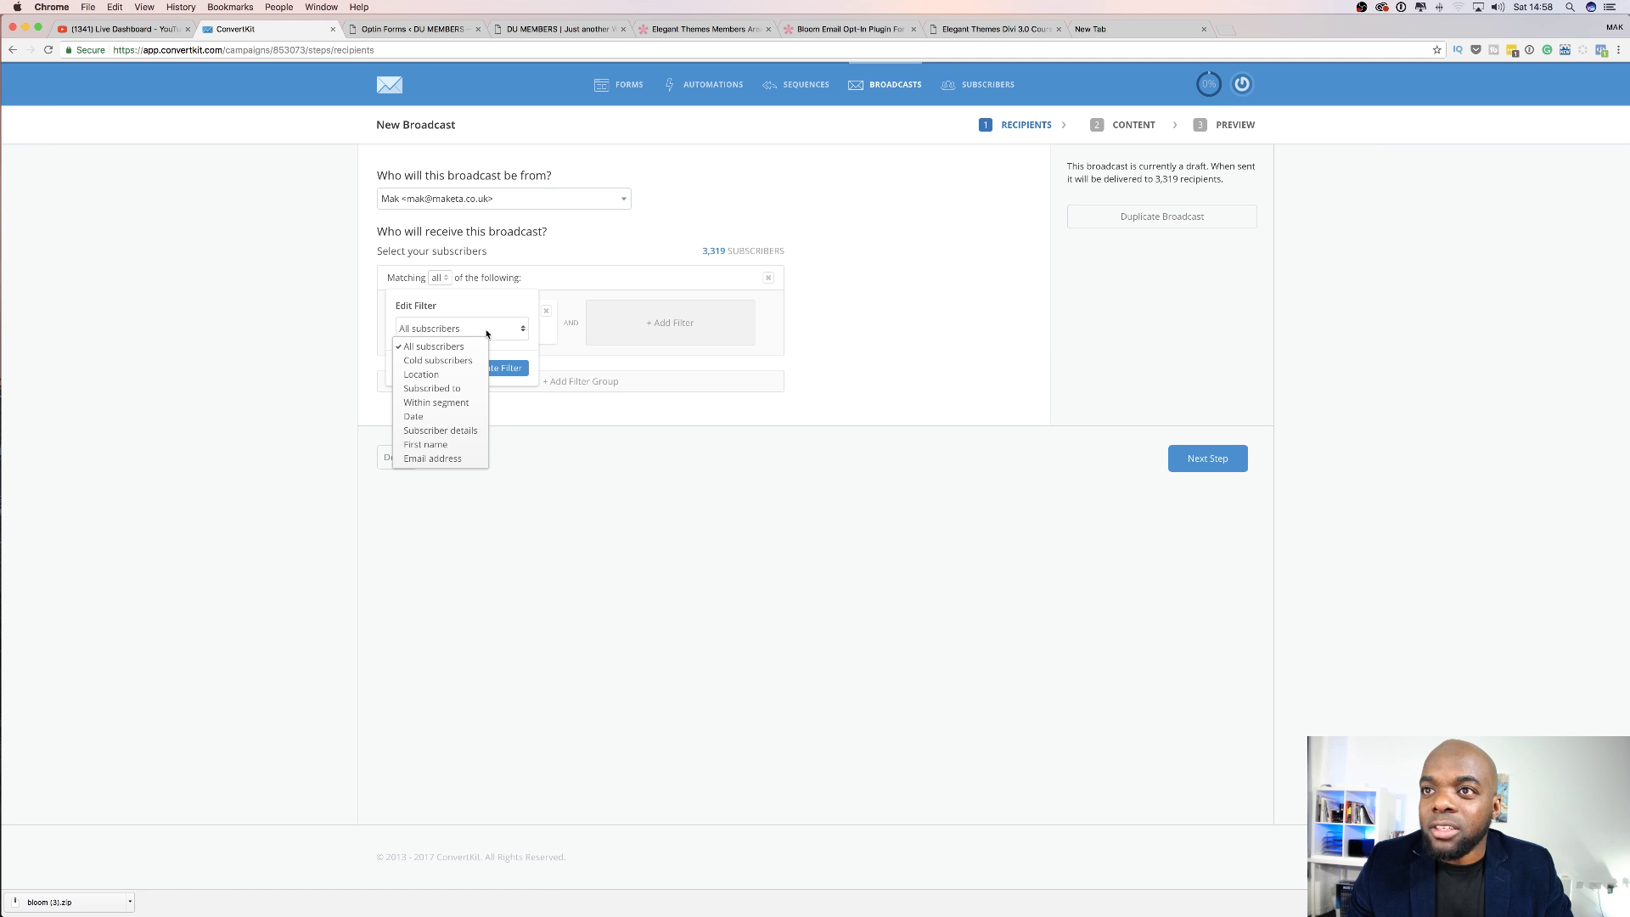
{"action": "left_click", "coordinate": [461, 389]}
{"action": "left_click", "coordinate": [462, 360]}
{"action": "left_click", "coordinate": [444, 390]}
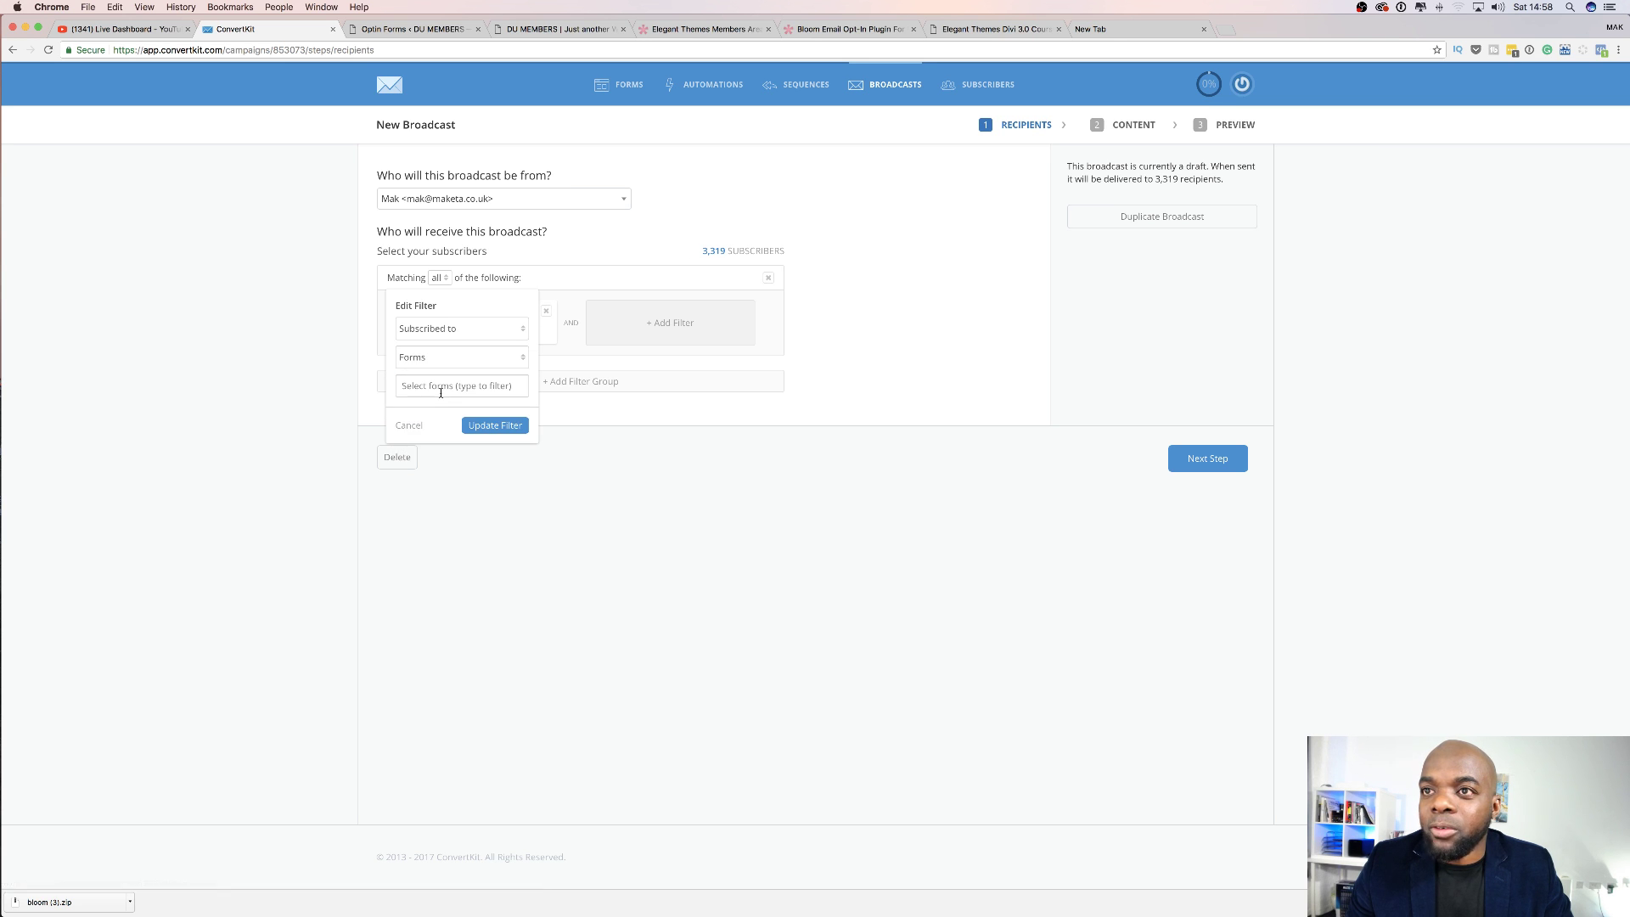
{"action": "left_click", "coordinate": [442, 388]}
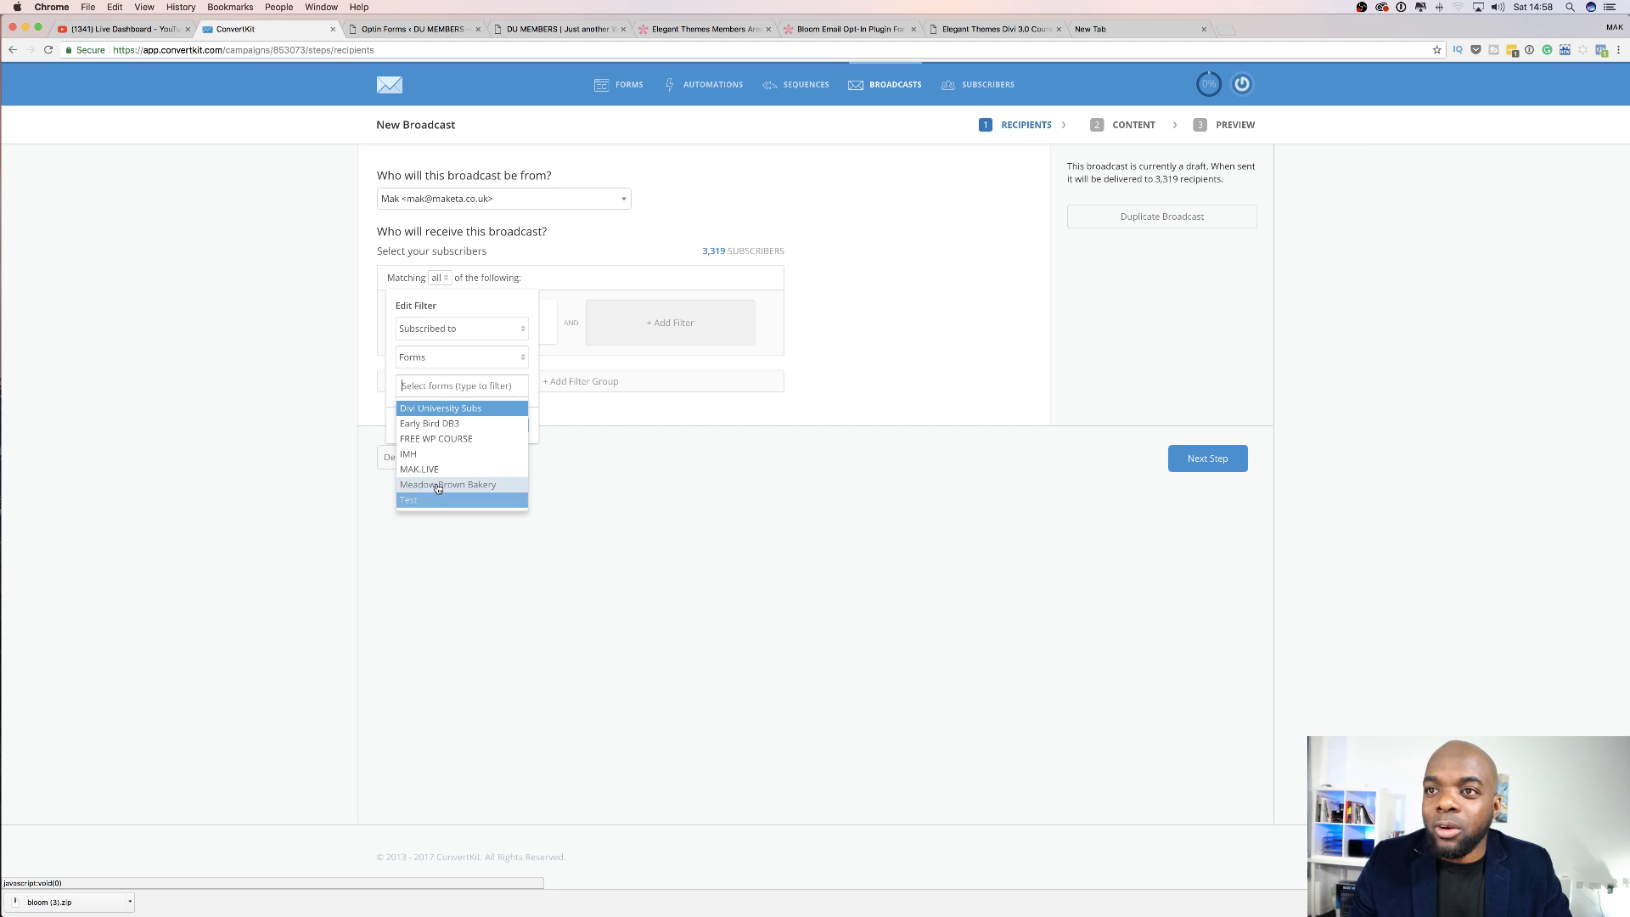
{"action": "left_click", "coordinate": [437, 454]}
{"action": "left_click", "coordinate": [509, 426]}
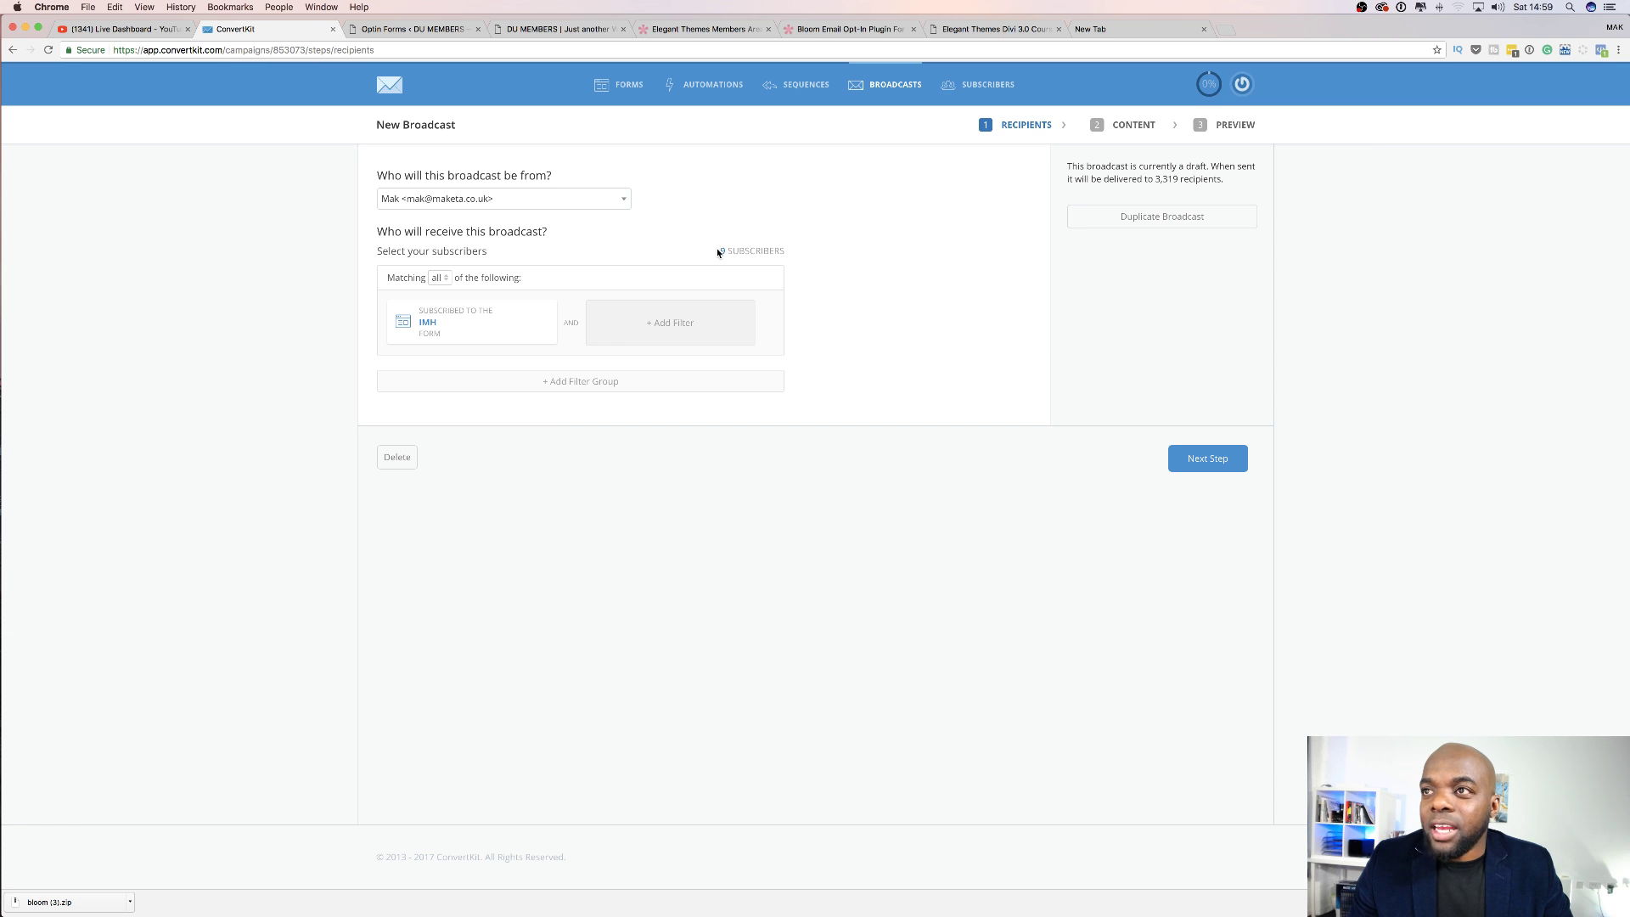
Confirm the 9 recipients, proceed to the content step, and select the subject and body fields.
{"action": "left_click_drag", "start_coordinate": [735, 252], "coordinate": [792, 256]}
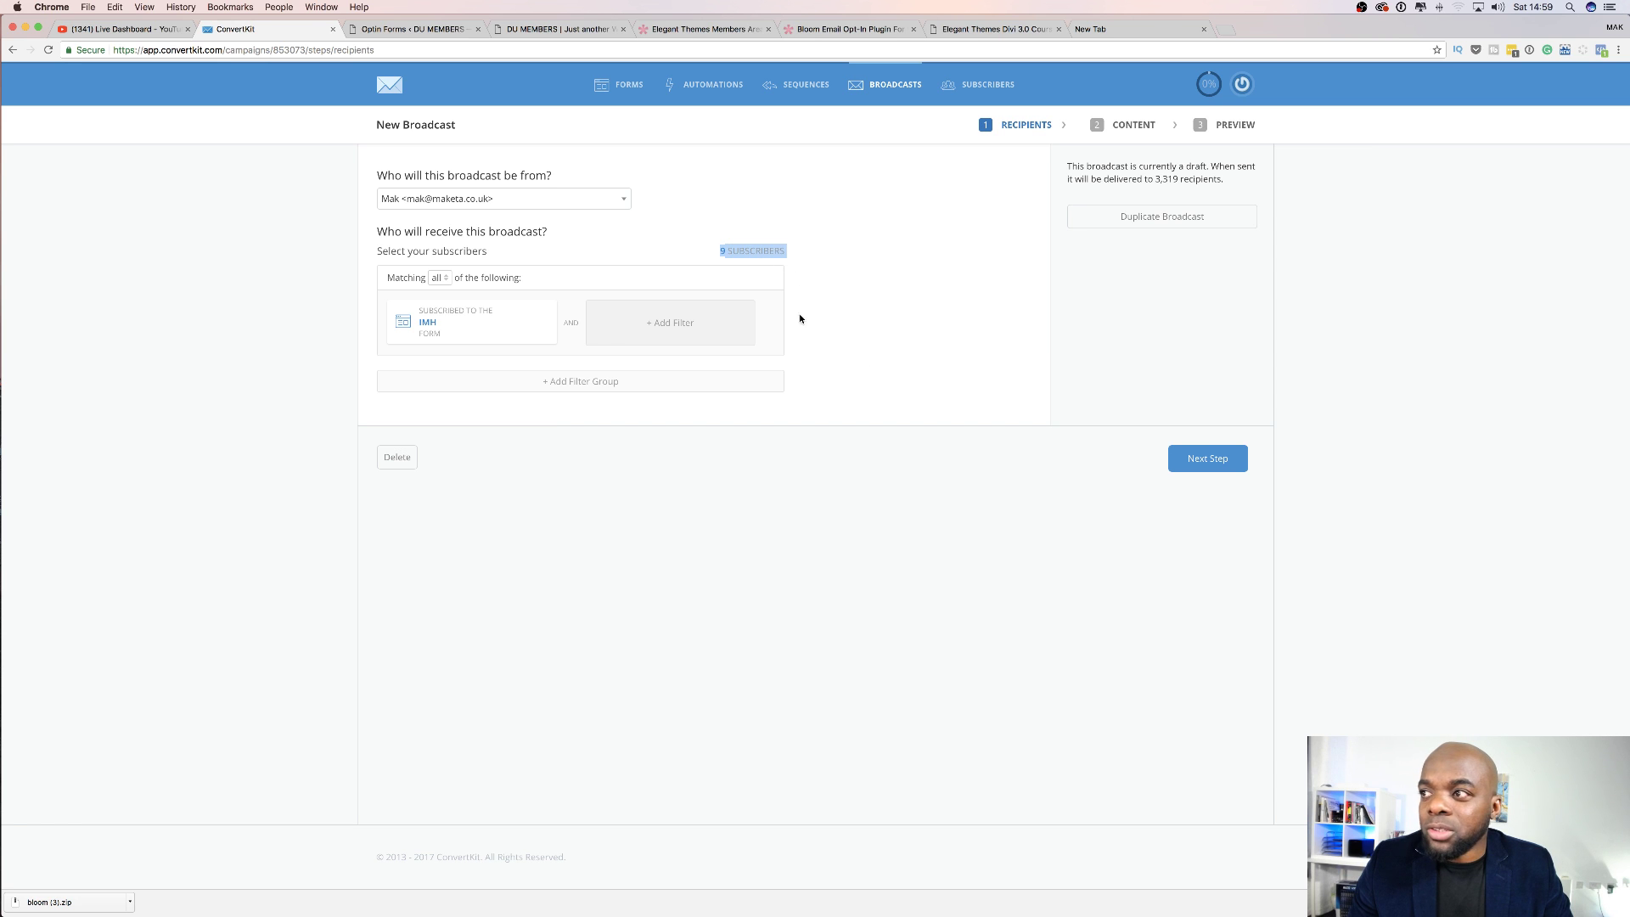
{"action": "left_click", "coordinate": [1235, 458]}
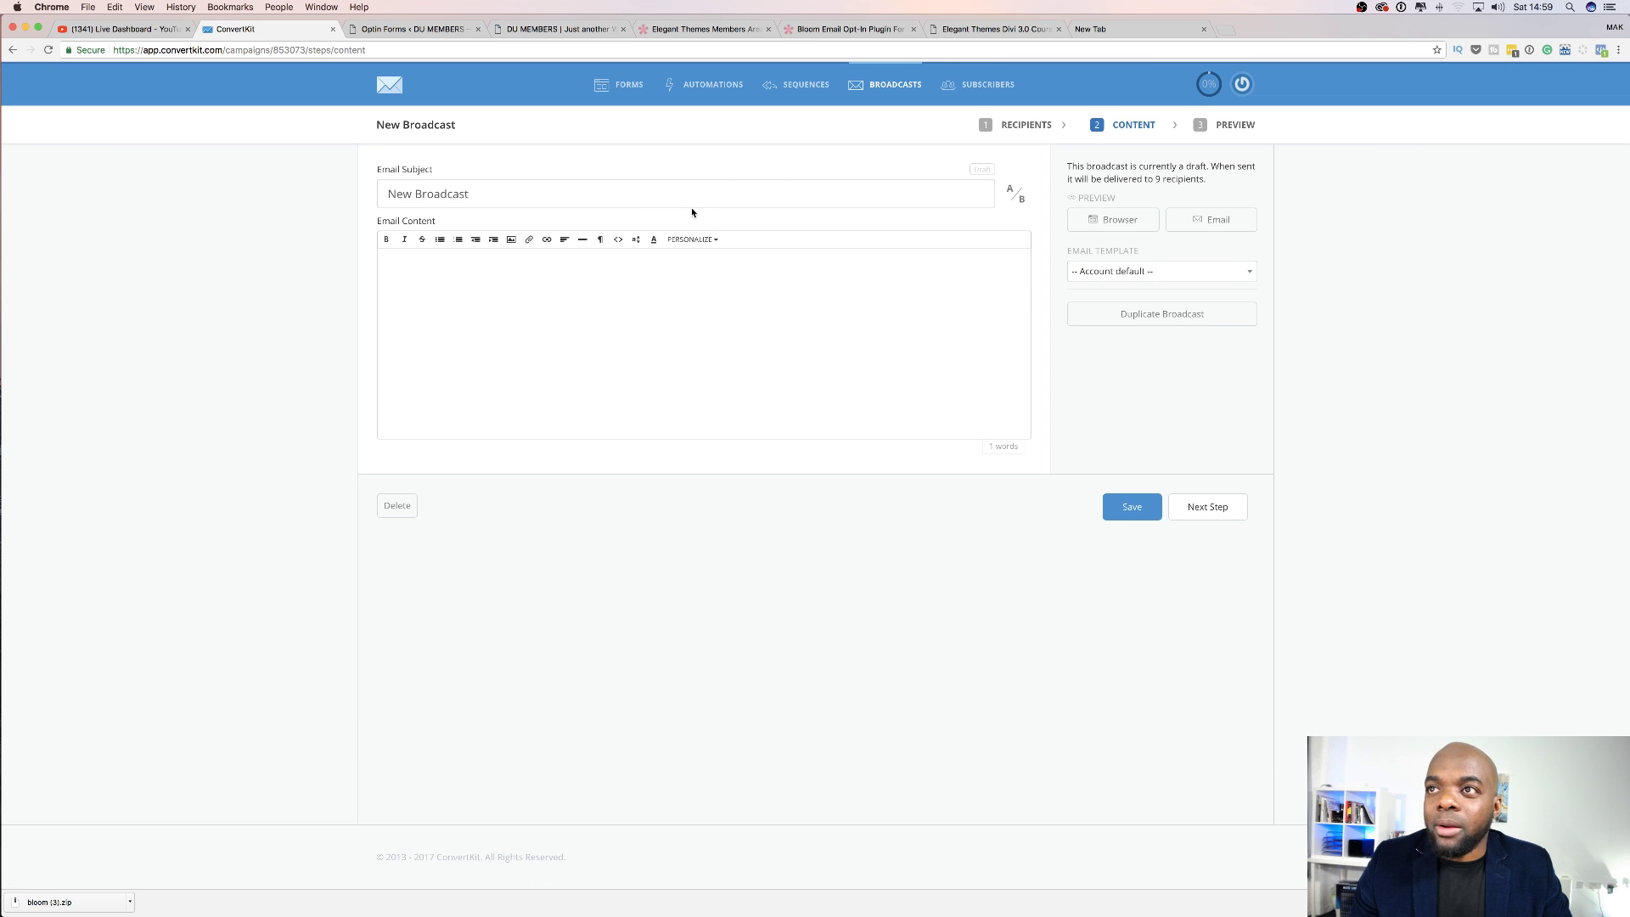
{"action": "triple_click", "coordinate": [535, 191]}
{"action": "left_click", "coordinate": [485, 275]}
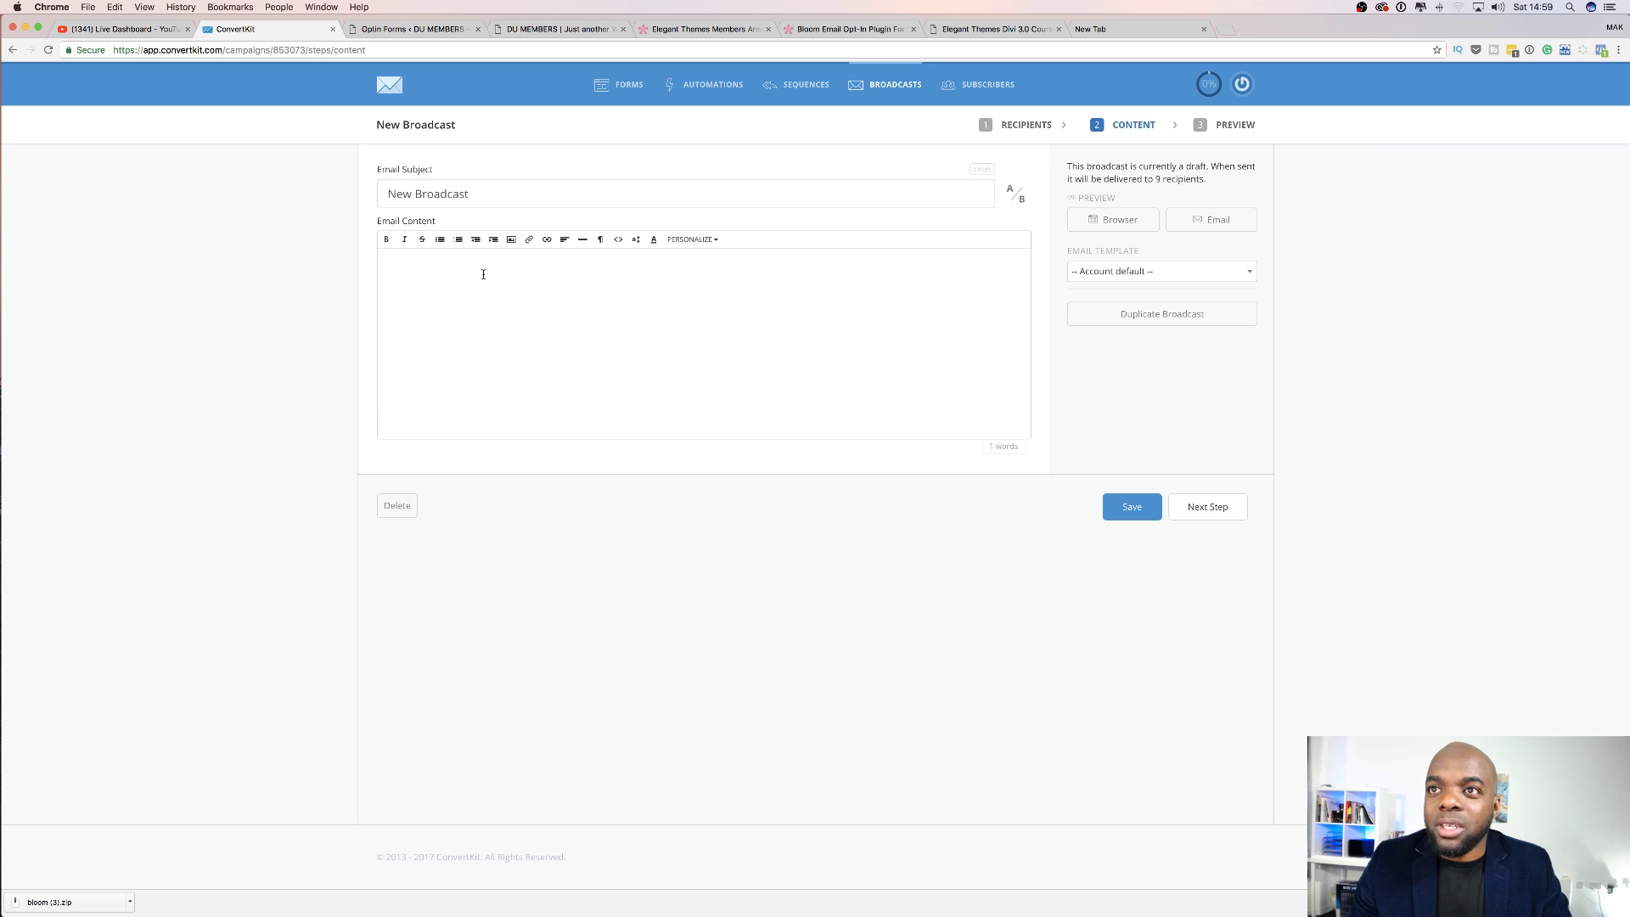